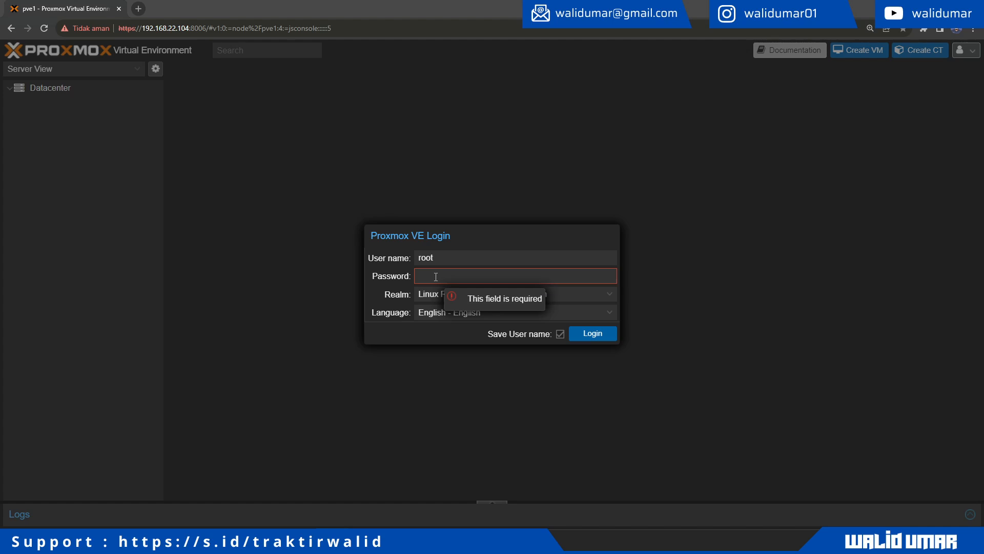
# Step: Log in to Proxmox VE as root with the account password
pyautogui.click(435, 276)
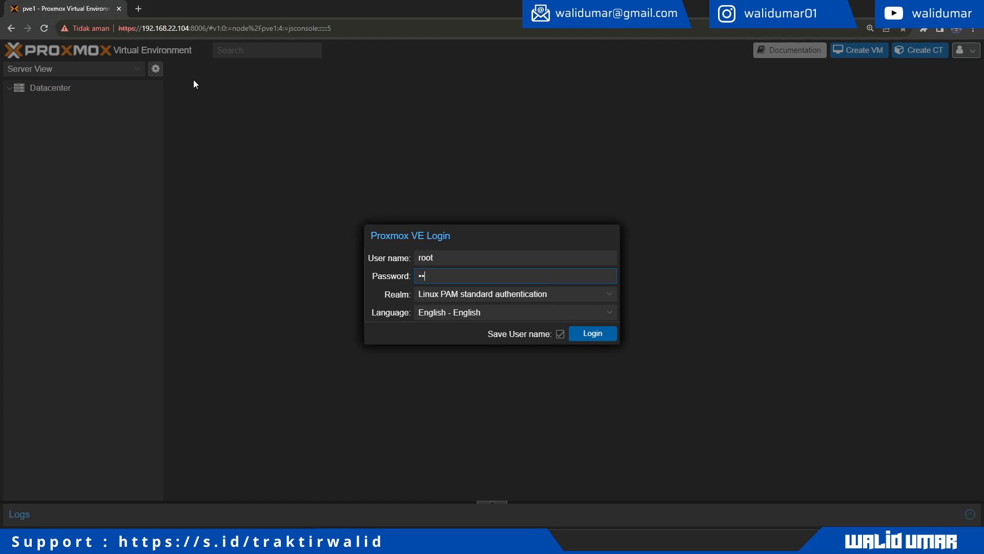
pyautogui.press('Return')
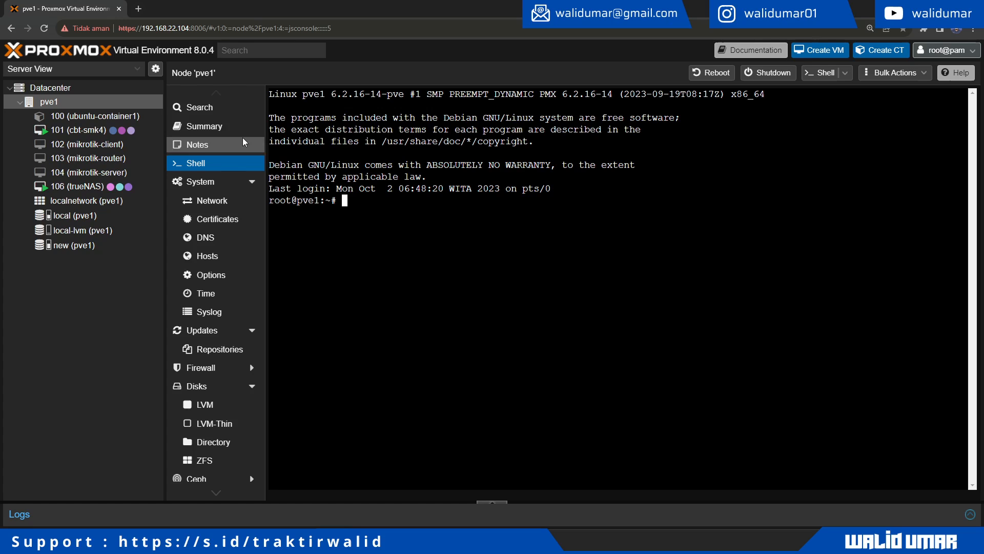
# Step: Show pve1's Summary and review its version 8.0.4 and the usage charts
pyautogui.click(222, 123)
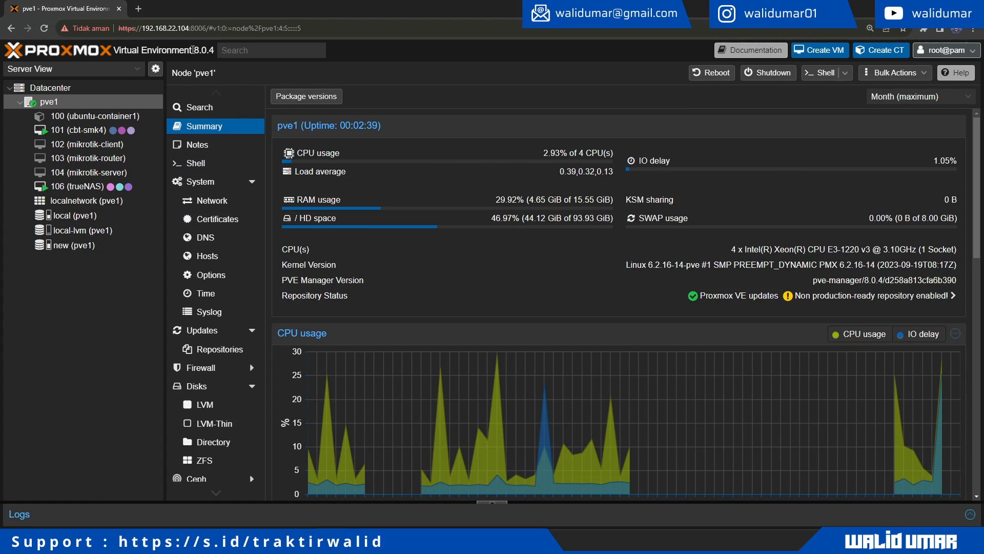
pyautogui.moveTo(193, 50); pyautogui.dragTo(233, 50)
pyautogui.tripleClick(188, 51)
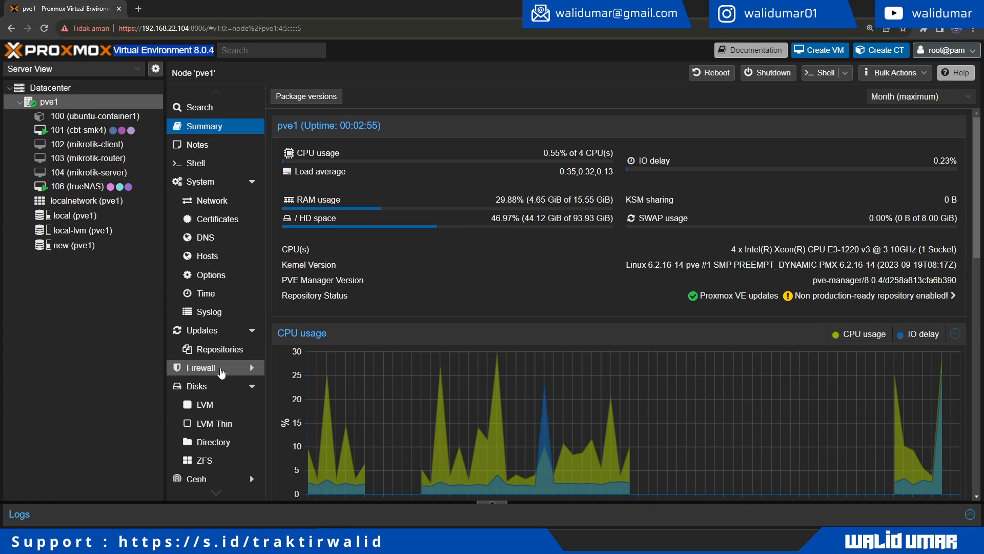
pyautogui.scroll(-5, 367, 348)
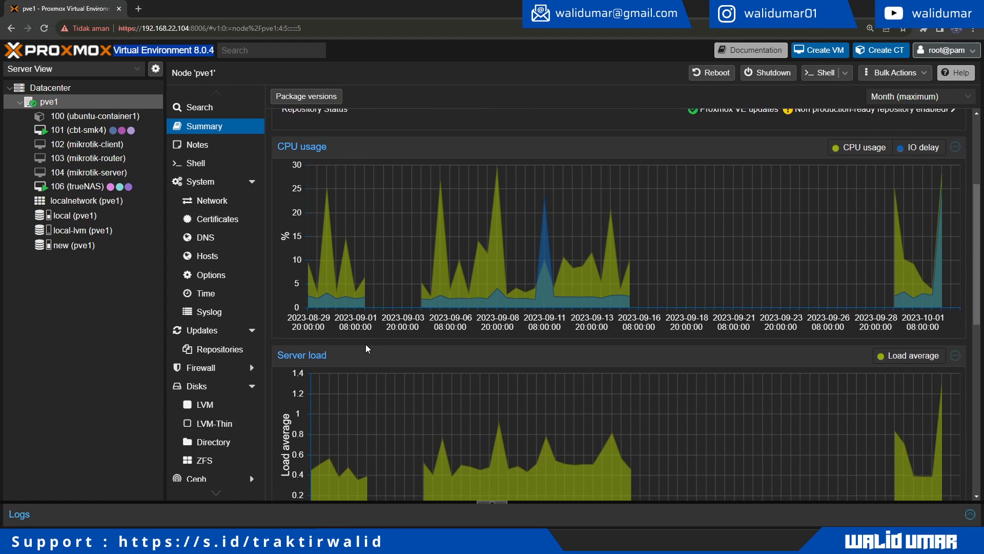
pyautogui.scroll(7, 367, 349)
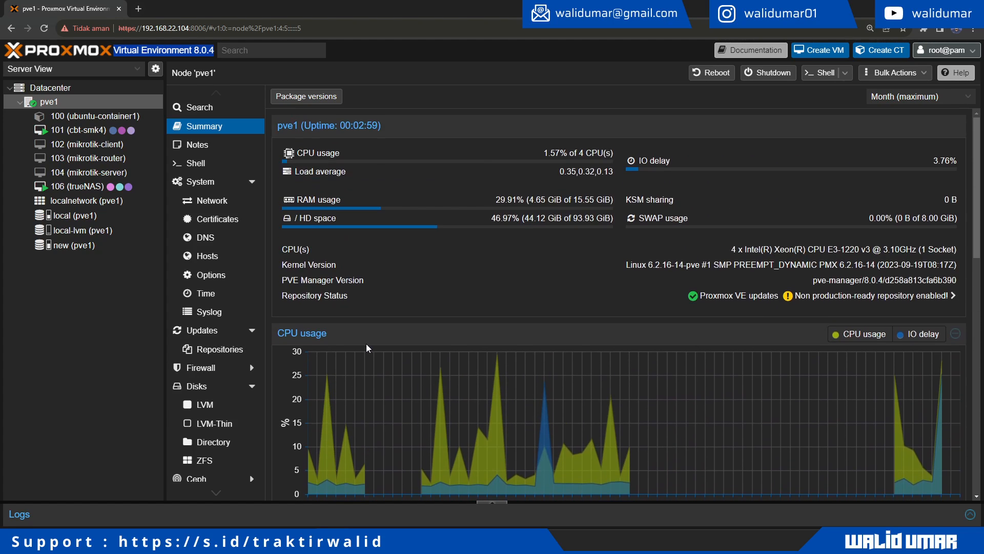
# Step: Open the empty Datacenter firewall rules list and begin a new rule
pyautogui.click(58, 93)
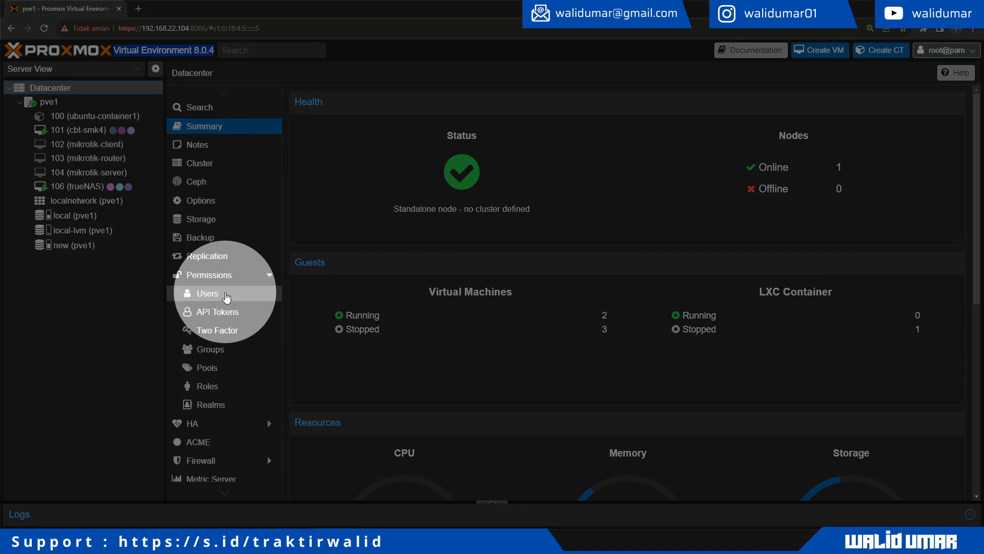
pyautogui.scroll(-1, 226, 311)
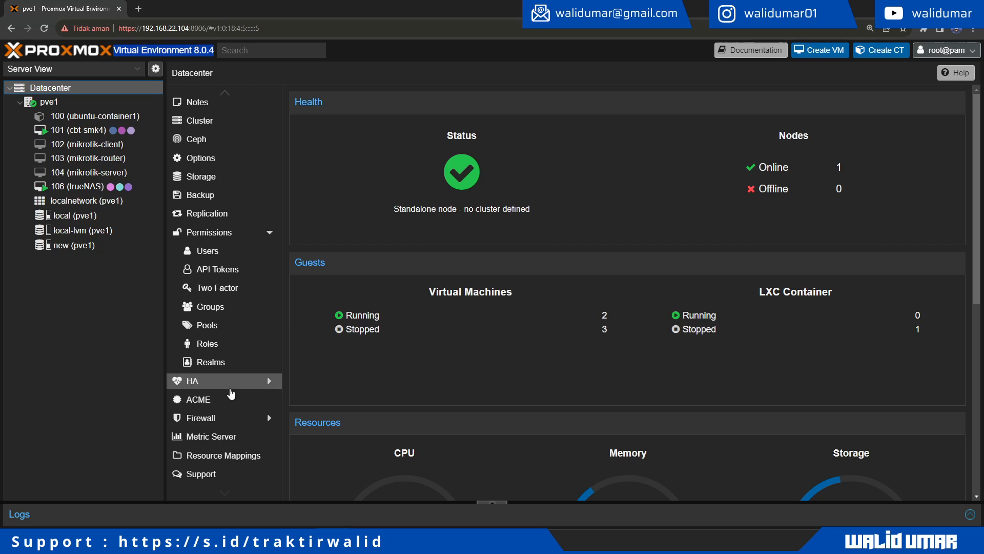
pyautogui.click(217, 419)
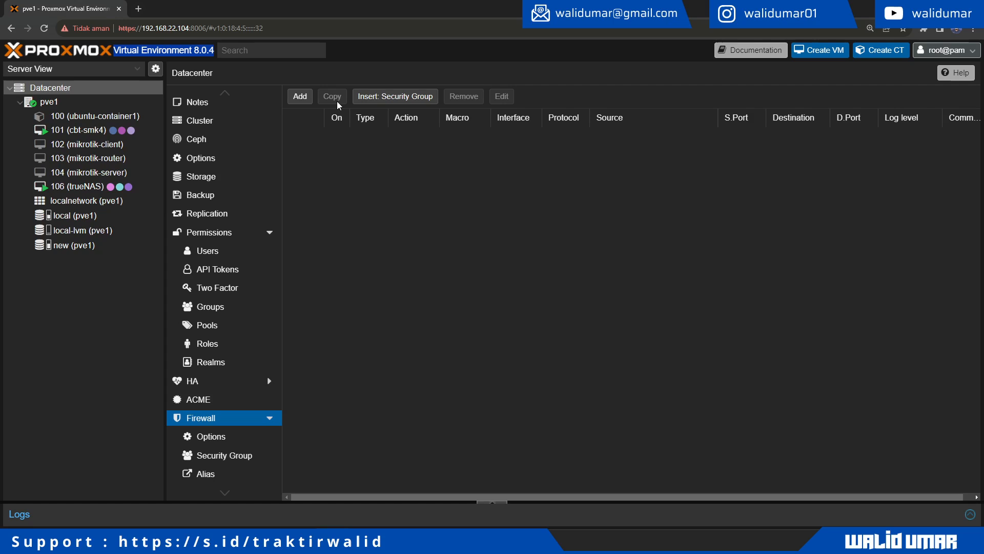
pyautogui.click(298, 98)
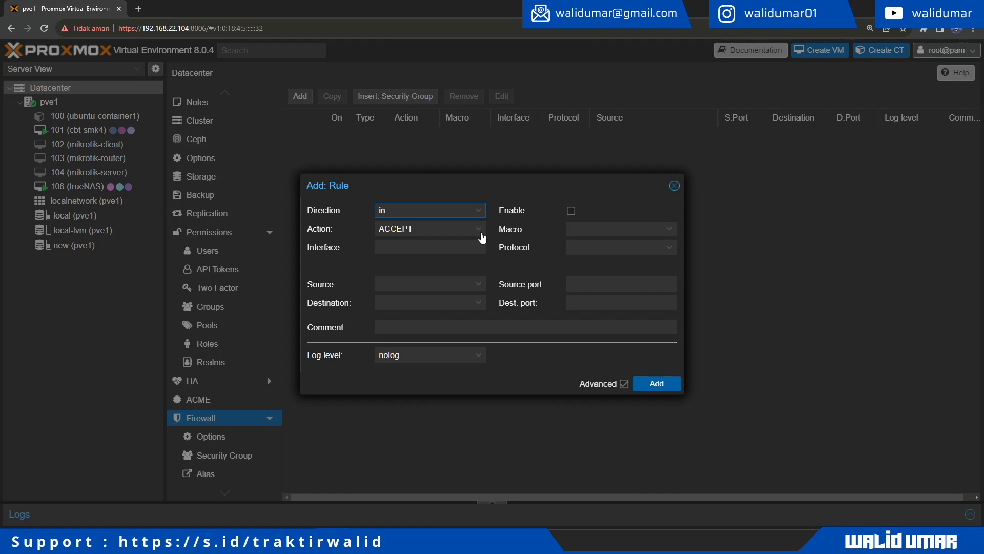
# Step: Set the new rule's direction to out, keeping the action ACCEPT
pyautogui.click(481, 212)
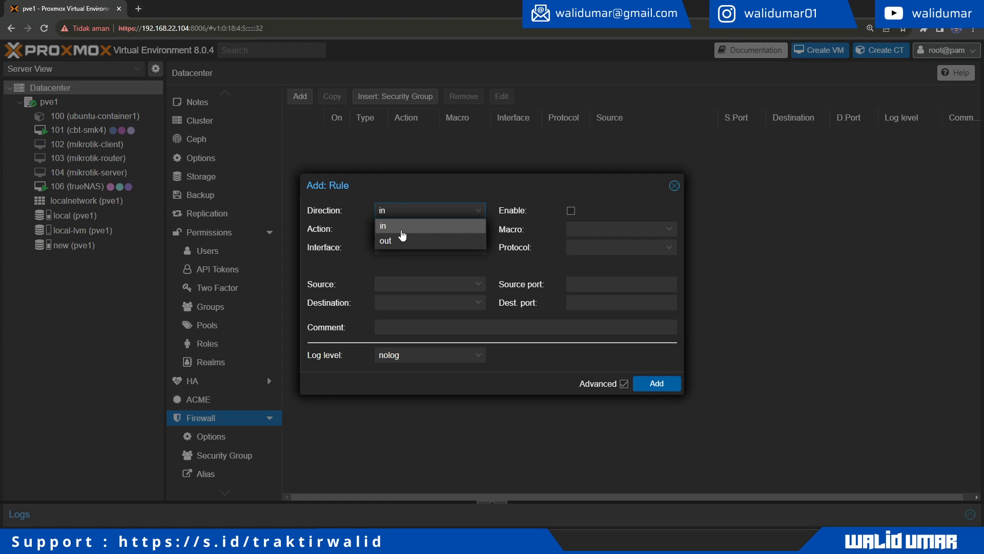
pyautogui.click(402, 230)
pyautogui.click(400, 214)
pyautogui.click(400, 241)
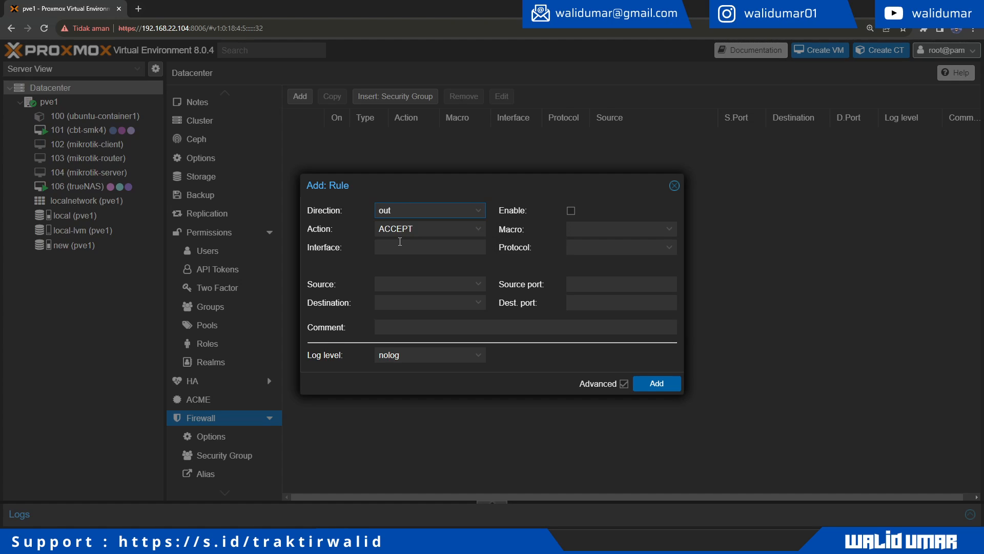
pyautogui.click(417, 229)
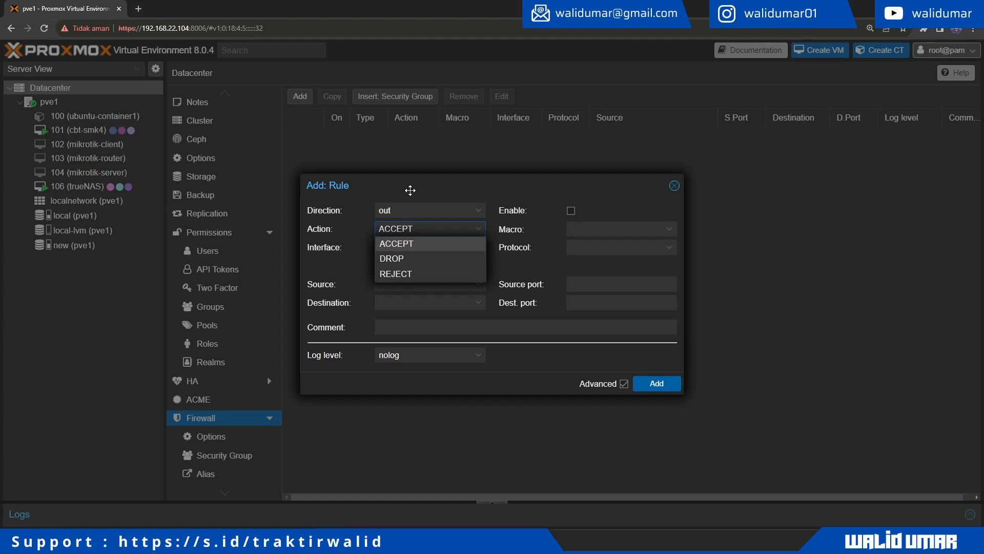
pyautogui.click(410, 189)
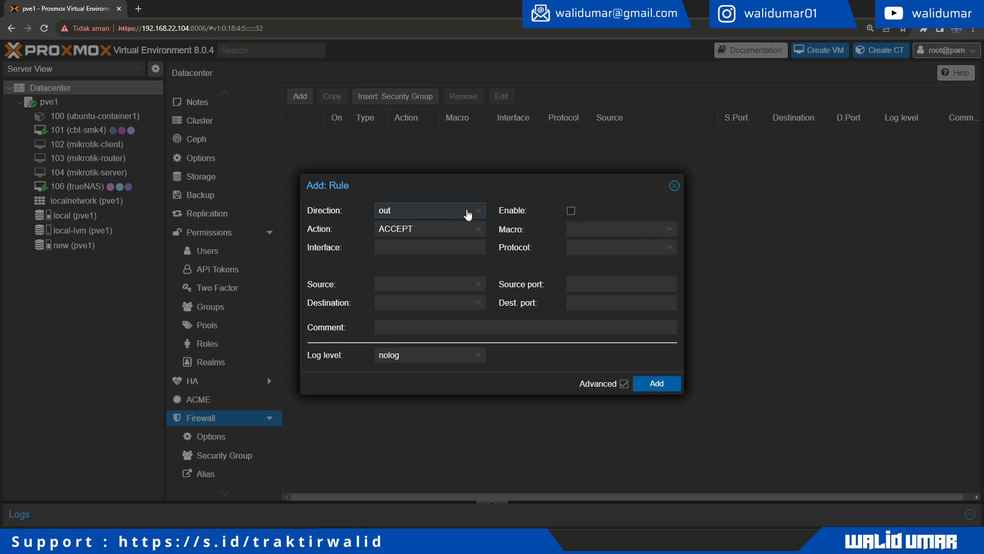
pyautogui.click(478, 228)
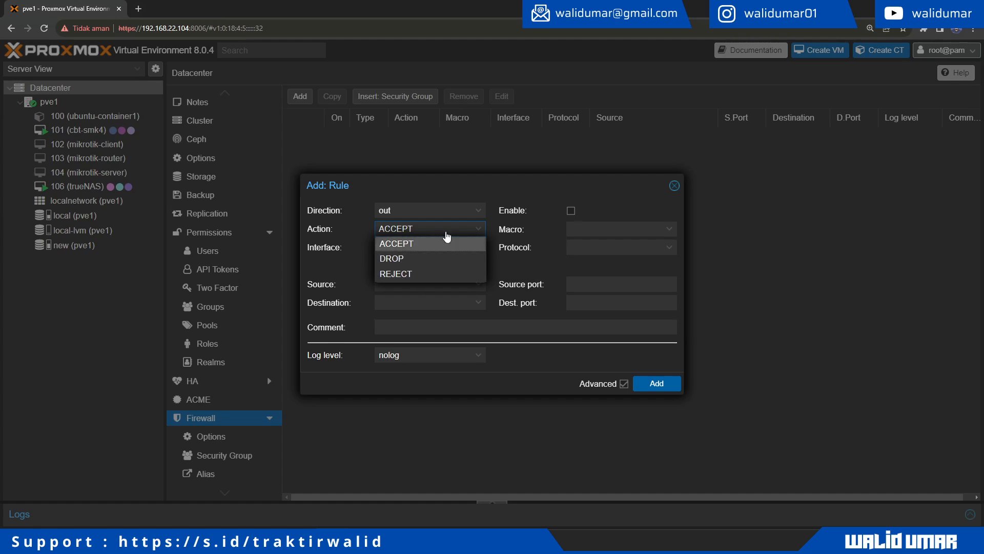
pyautogui.click(465, 189)
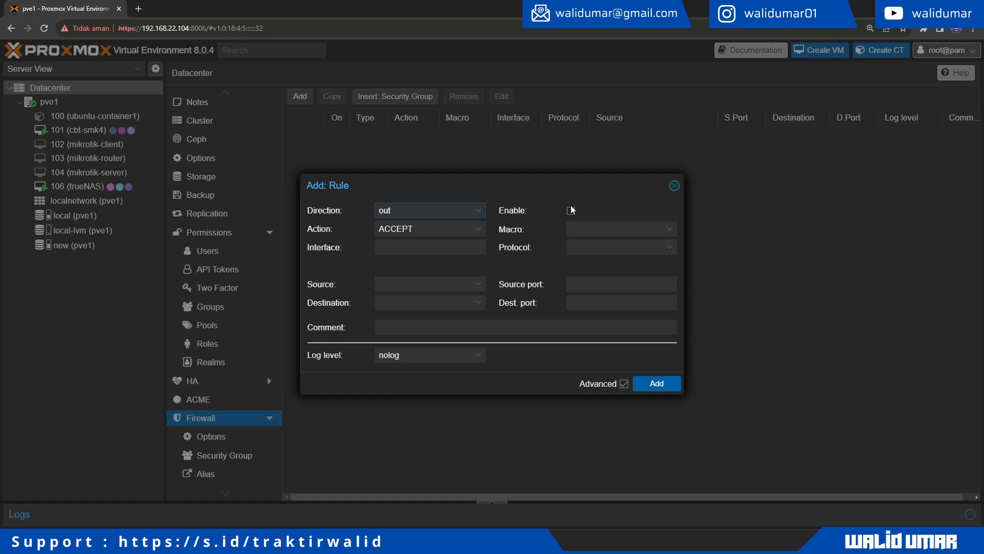
# Step: Browse the protocol list, then discard the rule without adding it
pyautogui.click(476, 286)
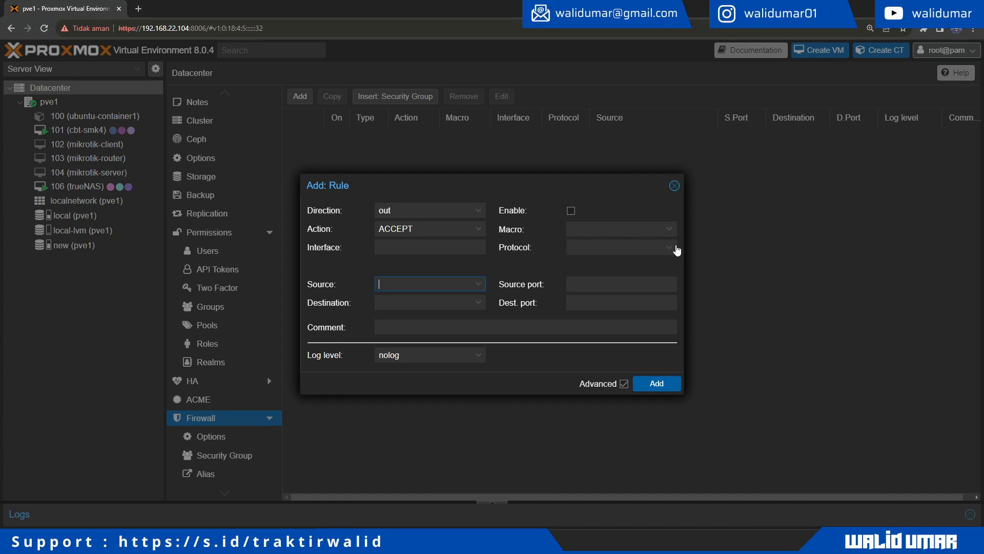
pyautogui.click(670, 247)
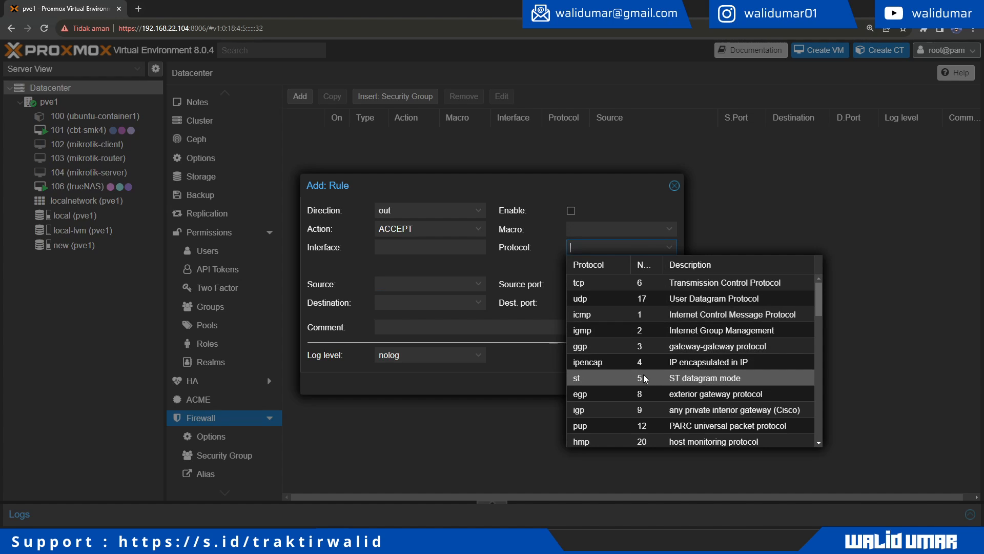
pyautogui.scroll(-12, 656, 418)
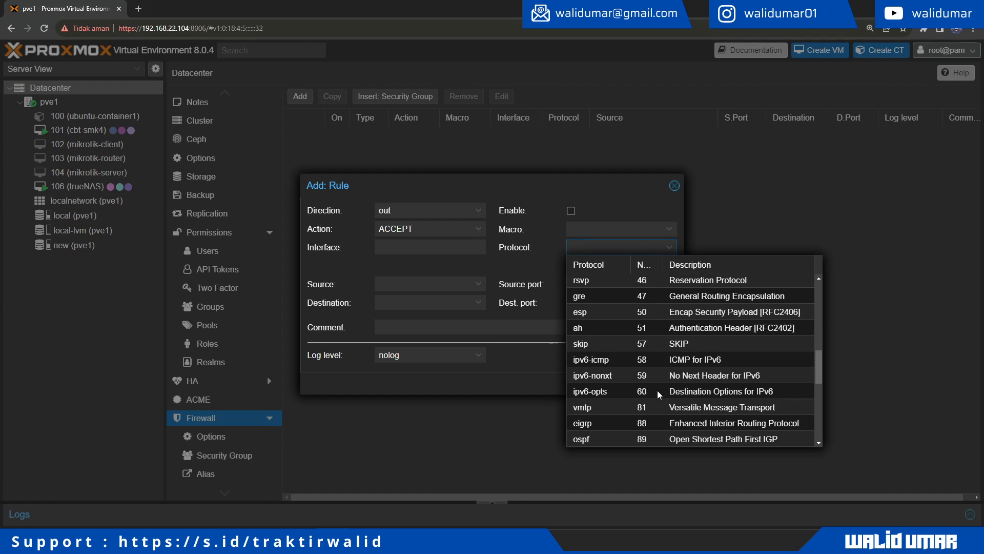
pyautogui.scroll(-2, 660, 395)
pyautogui.scroll(15, 616, 358)
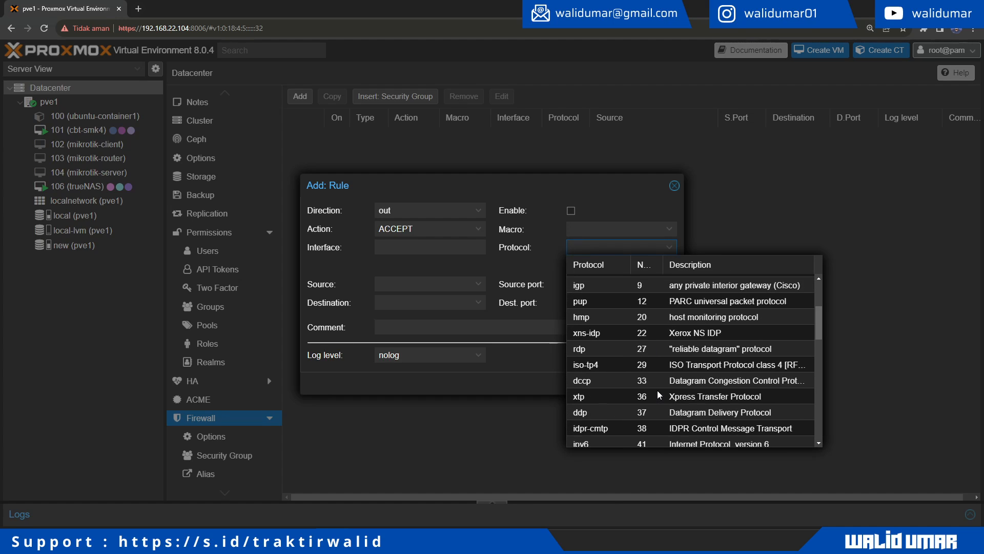
pyautogui.click(523, 264)
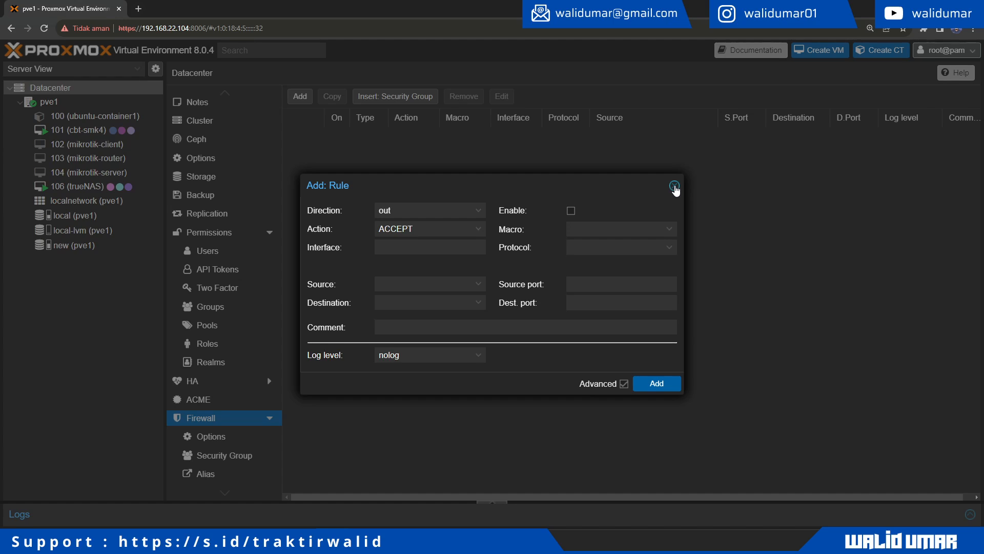
pyautogui.click(674, 187)
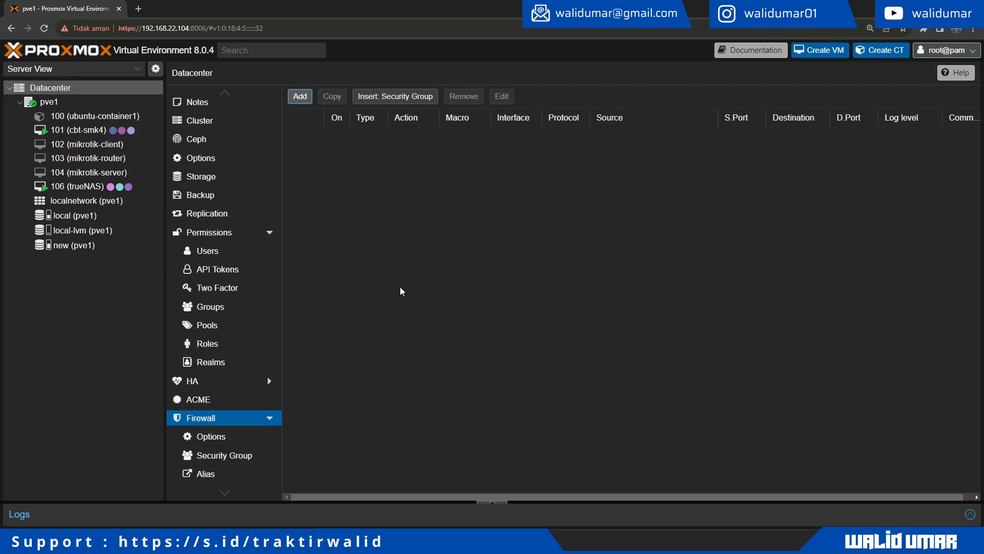
# Step: Check the Datacenter firewall on/off option, leaving it unchanged
pyautogui.click(215, 436)
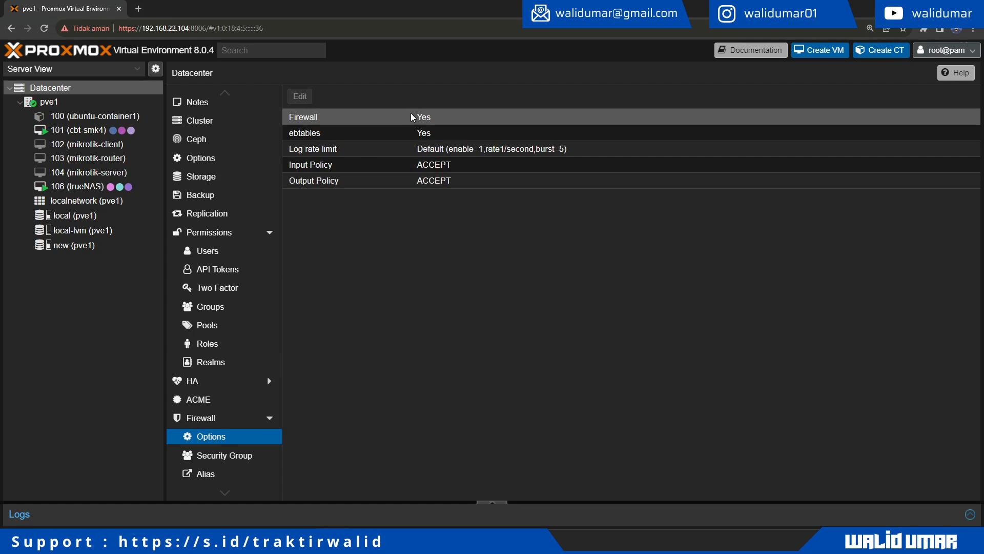
pyautogui.doubleClick(427, 119)
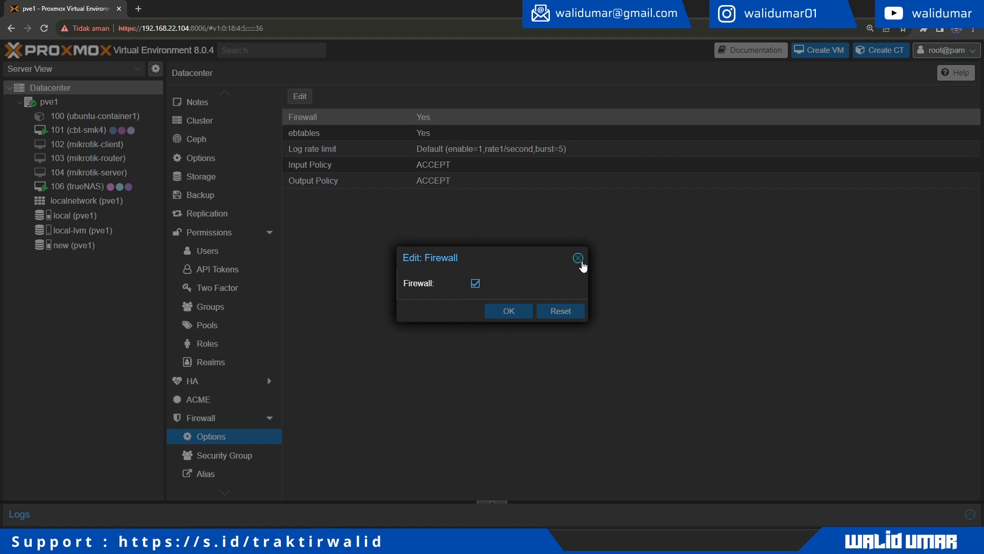
pyautogui.click(578, 258)
# Step: Review the Datacenter Input and Output Policies (both ACCEPT), then return to pve1's Summary
pyautogui.click(381, 181)
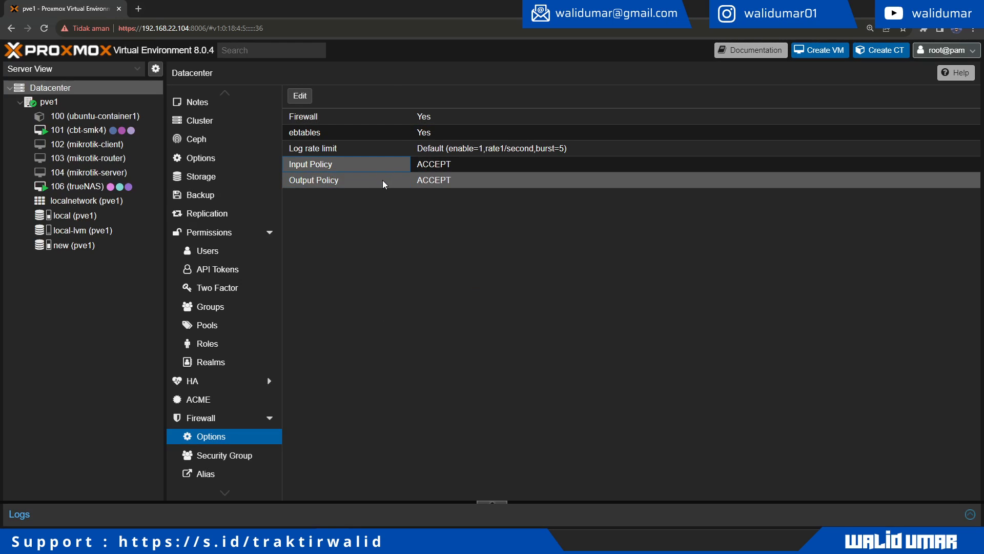
pyautogui.click(444, 164)
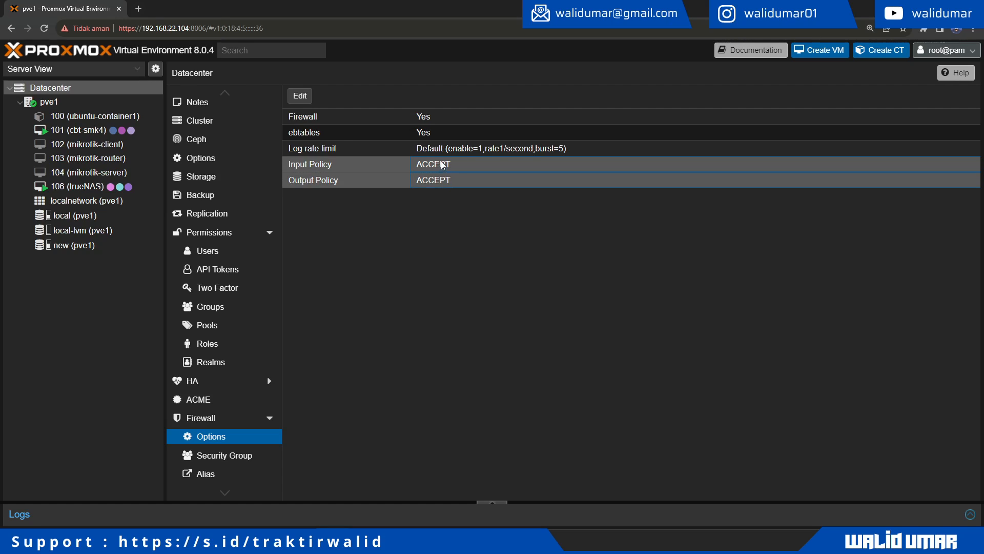
pyautogui.click(438, 184)
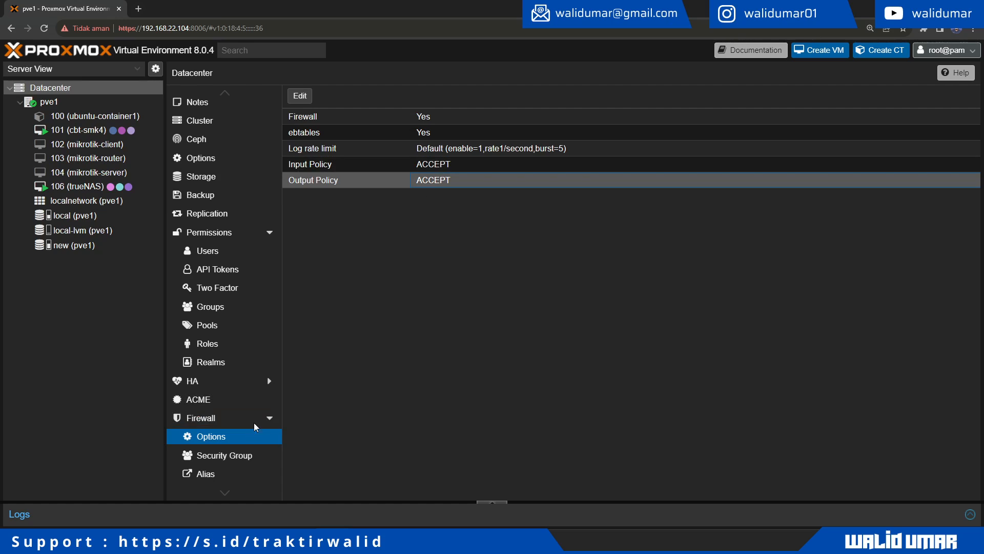
pyautogui.click(446, 170)
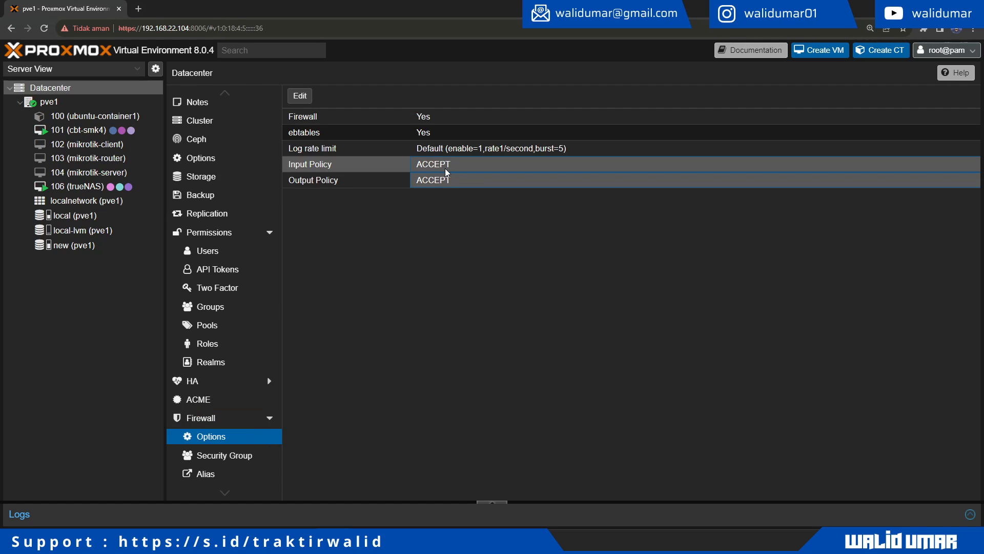
pyautogui.click(394, 183)
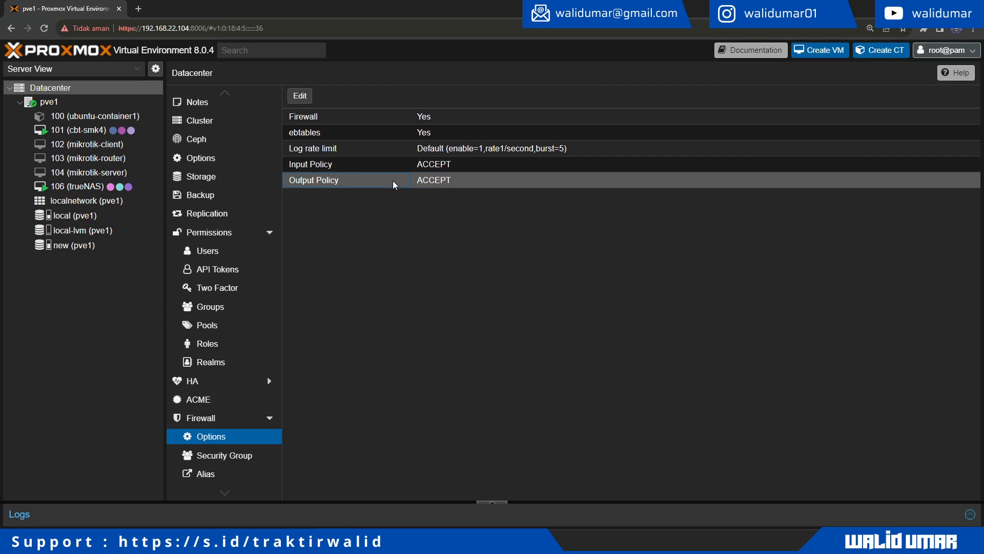
pyautogui.click(393, 167)
pyautogui.click(447, 176)
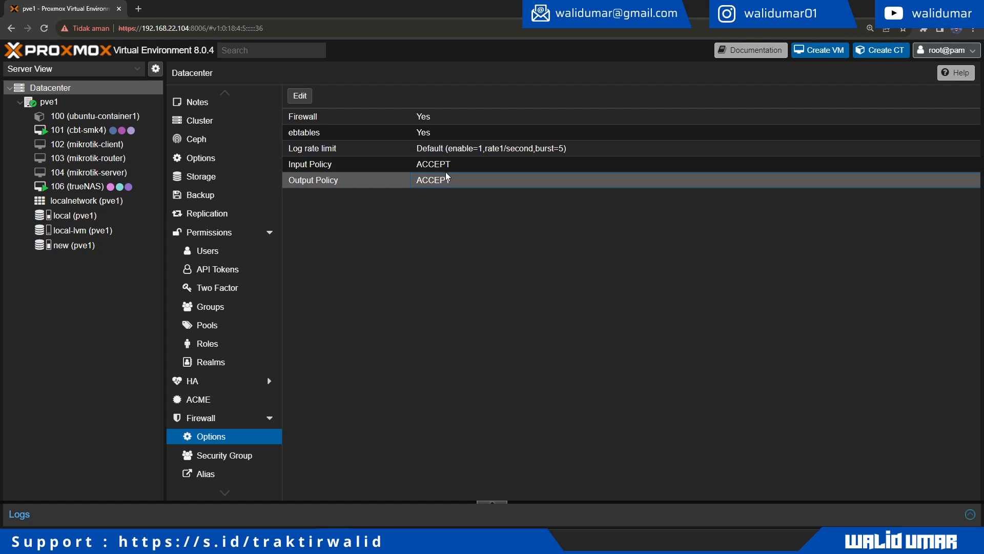
pyautogui.click(451, 171)
pyautogui.click(451, 180)
pyautogui.click(468, 170)
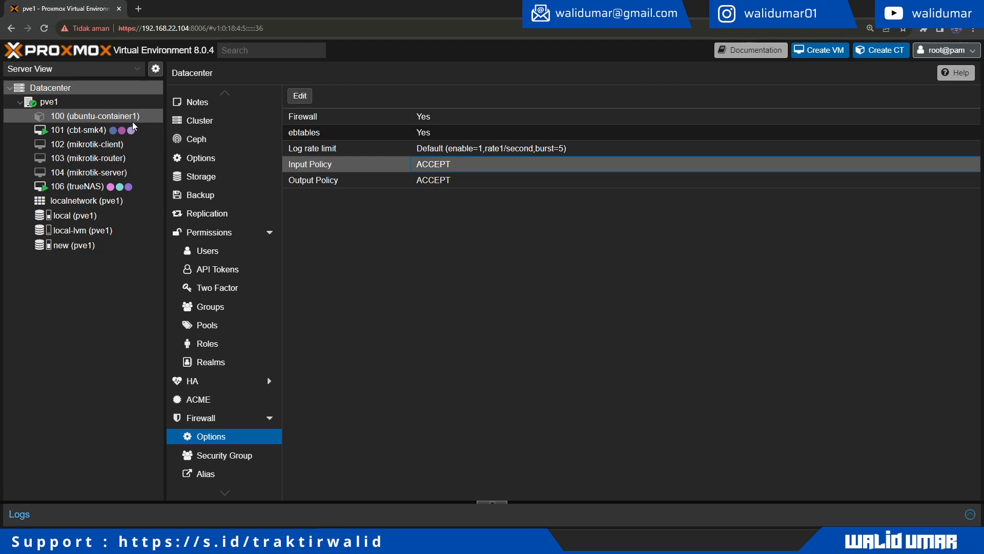
pyautogui.click(89, 105)
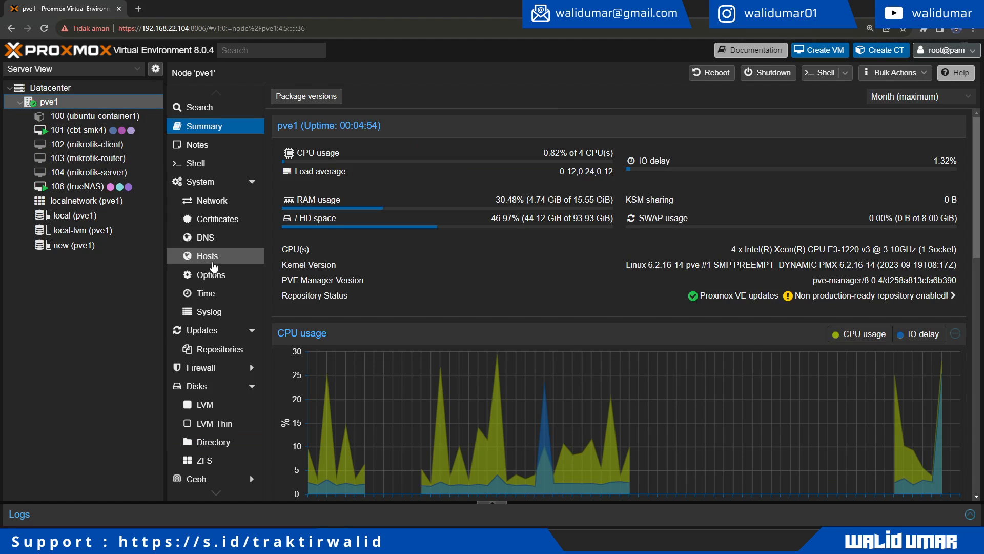
# Step: Confirm pve1 has no firewall rules, cancel a new rule, and open VM 102 (mikrotik-client)
pyautogui.click(215, 368)
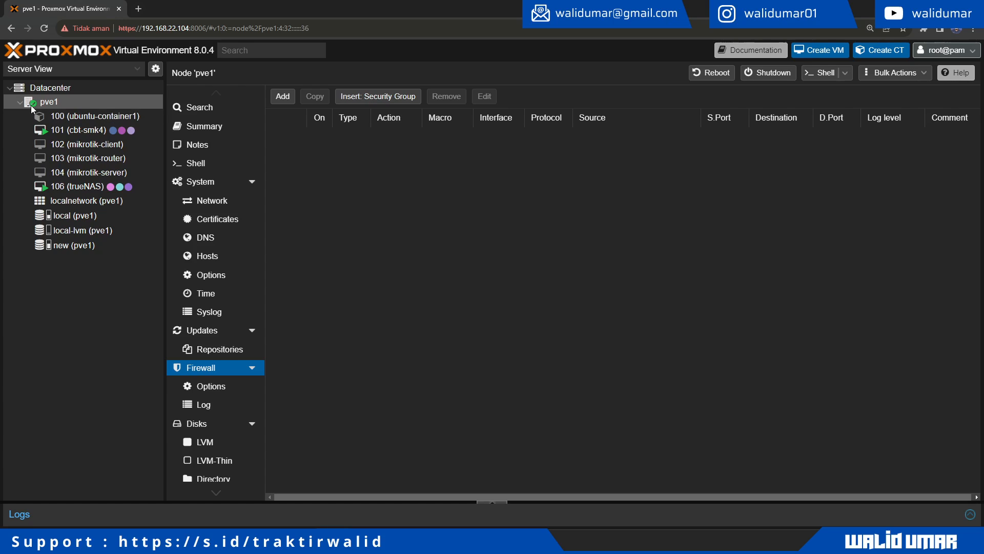
pyautogui.click(215, 389)
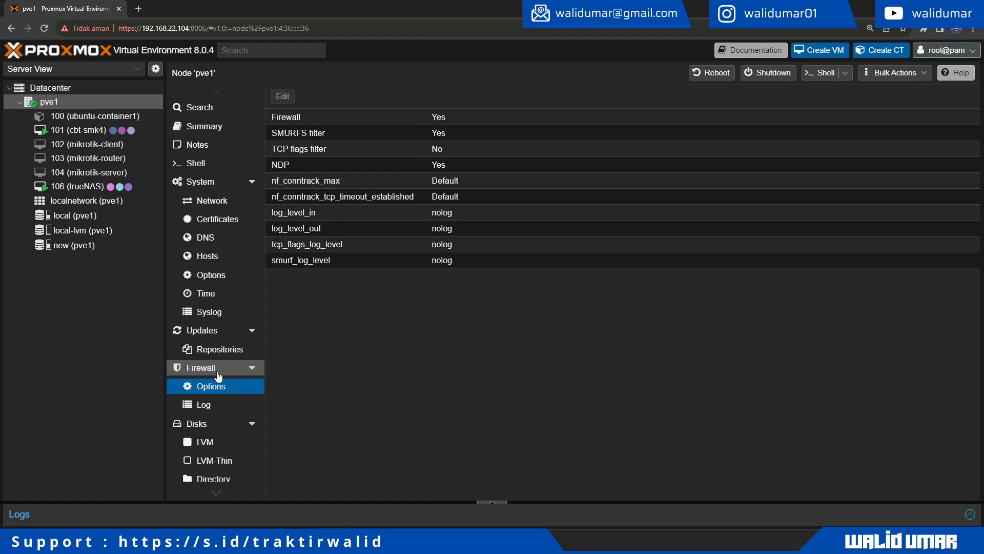
pyautogui.click(215, 371)
pyautogui.click(292, 100)
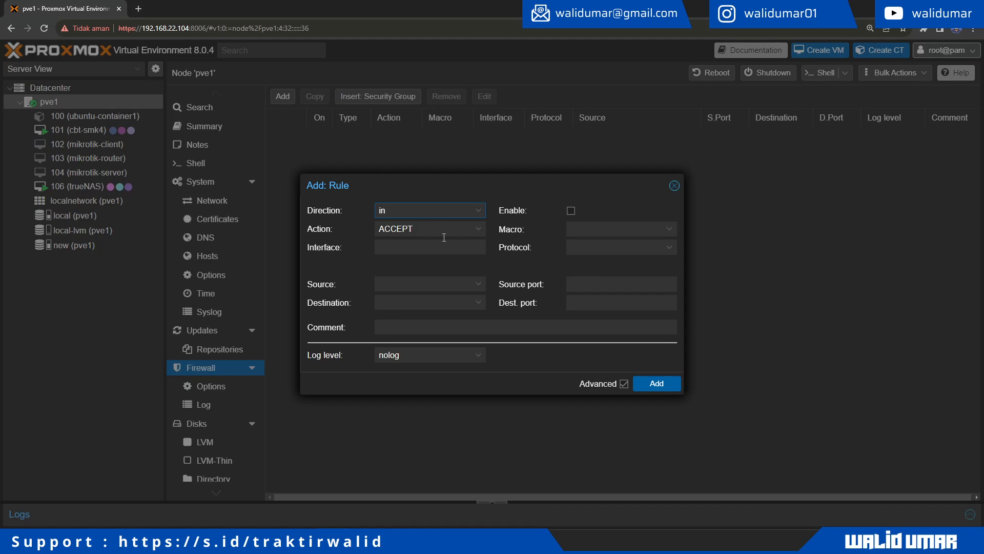
pyautogui.click(674, 186)
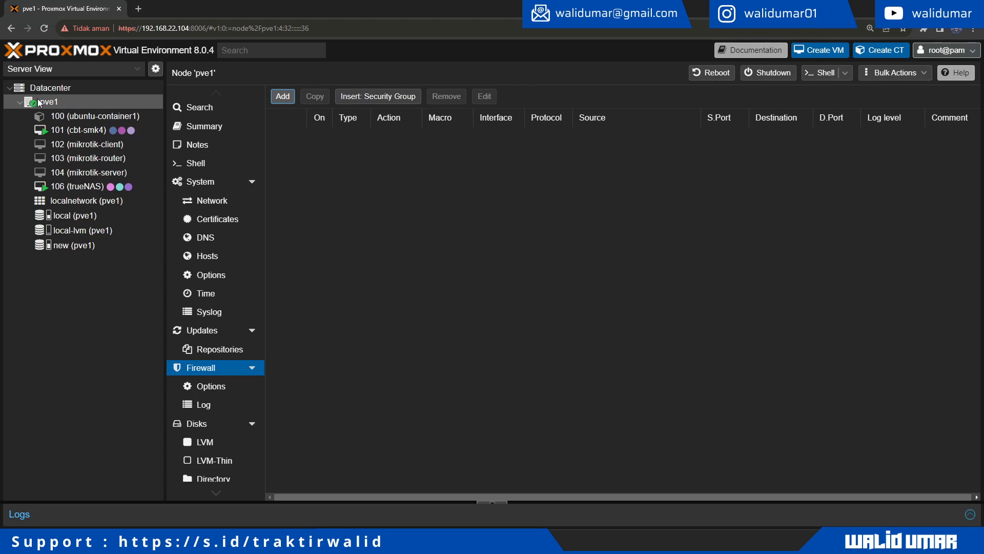
pyautogui.click(102, 148)
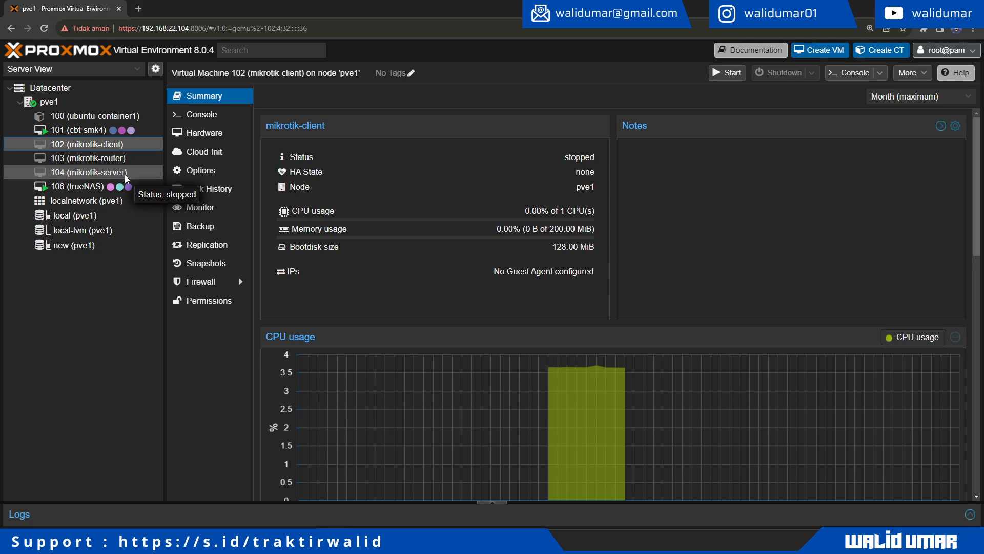
# Step: Start VMs 103 (mikrotik-router) and 102 (mikrotik-client), then show the router's console
pyautogui.click(102, 158)
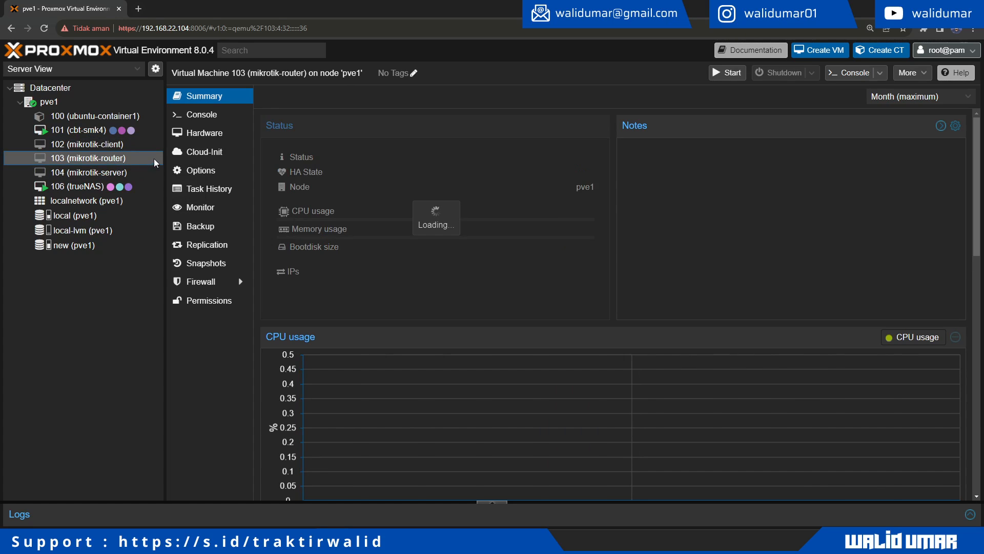
pyautogui.click(732, 75)
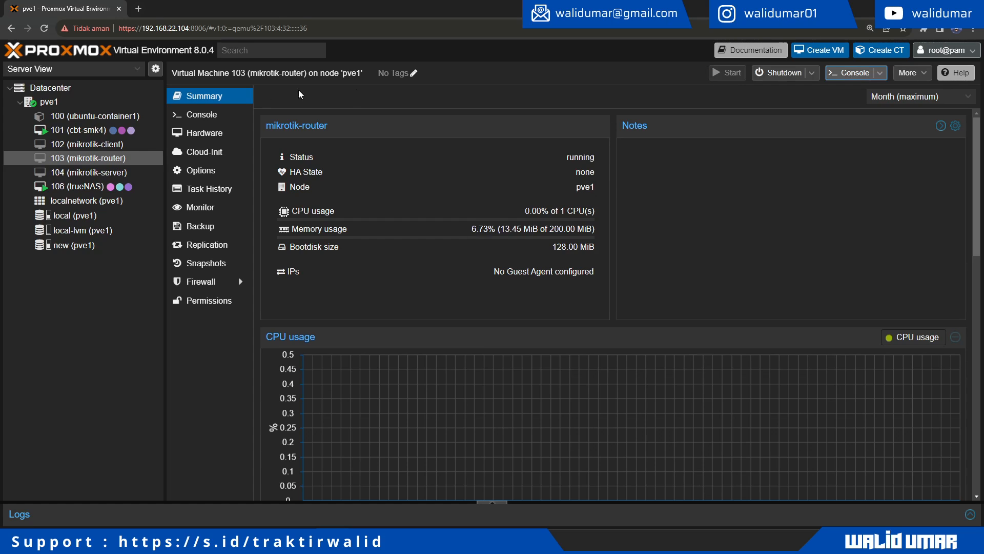
pyautogui.click(119, 146)
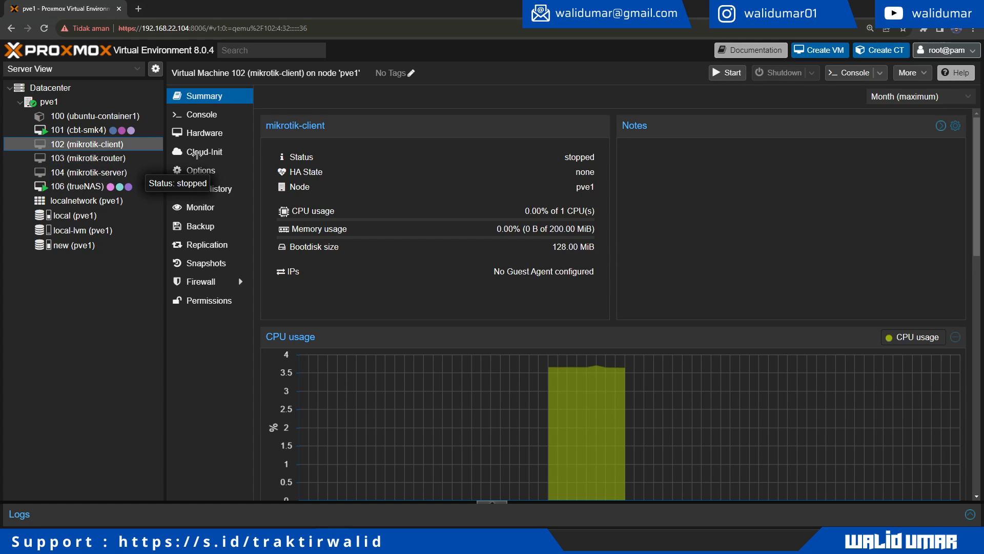
pyautogui.click(736, 76)
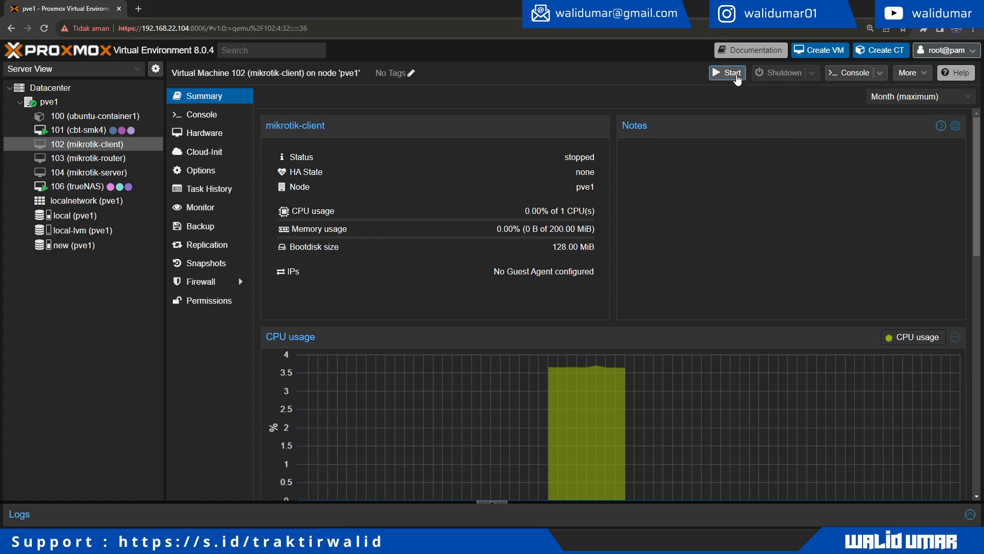
pyautogui.click(110, 163)
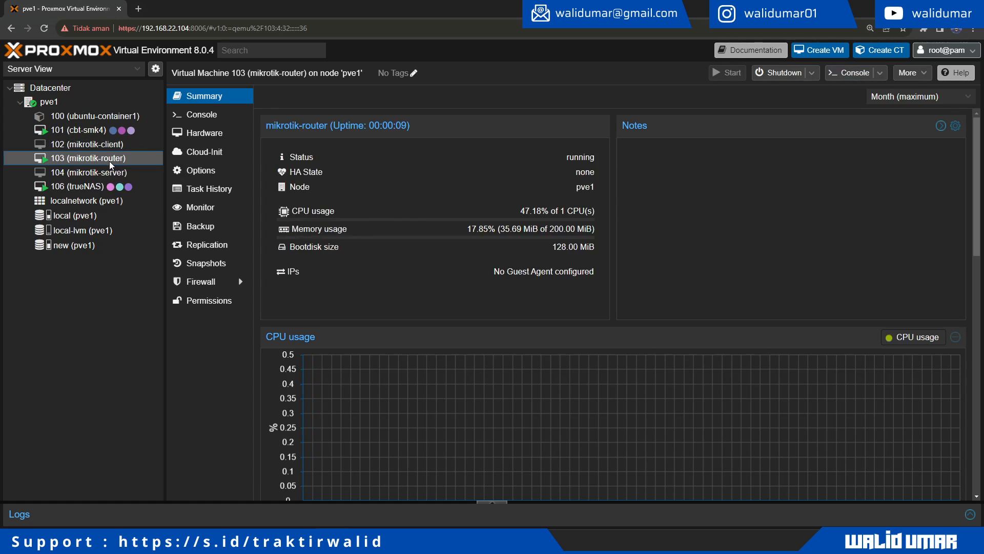
pyautogui.click(189, 118)
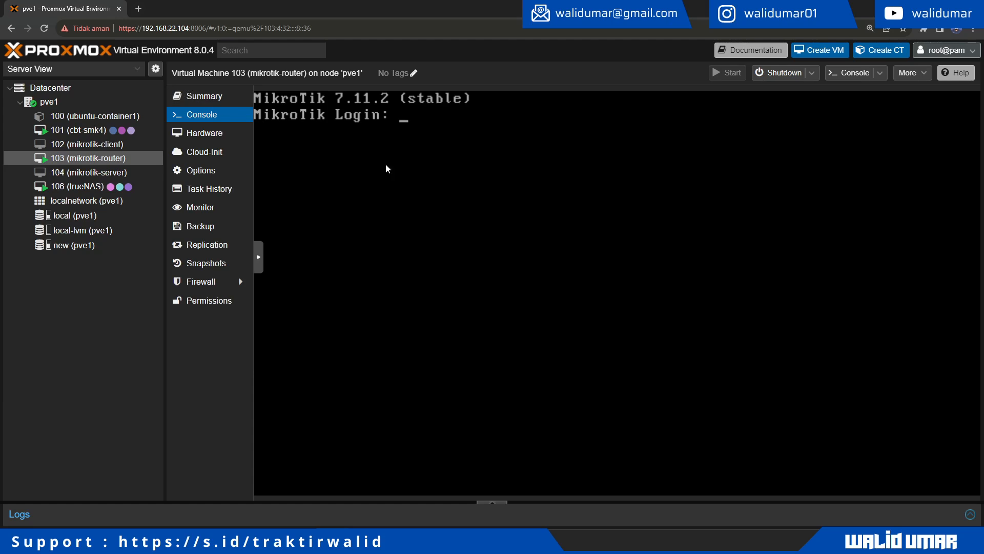
# Step: Log into the mikrotik-router console as admin, retrying after a failed first attempt
pyautogui.write('admin')
pyautogui.press('Return')
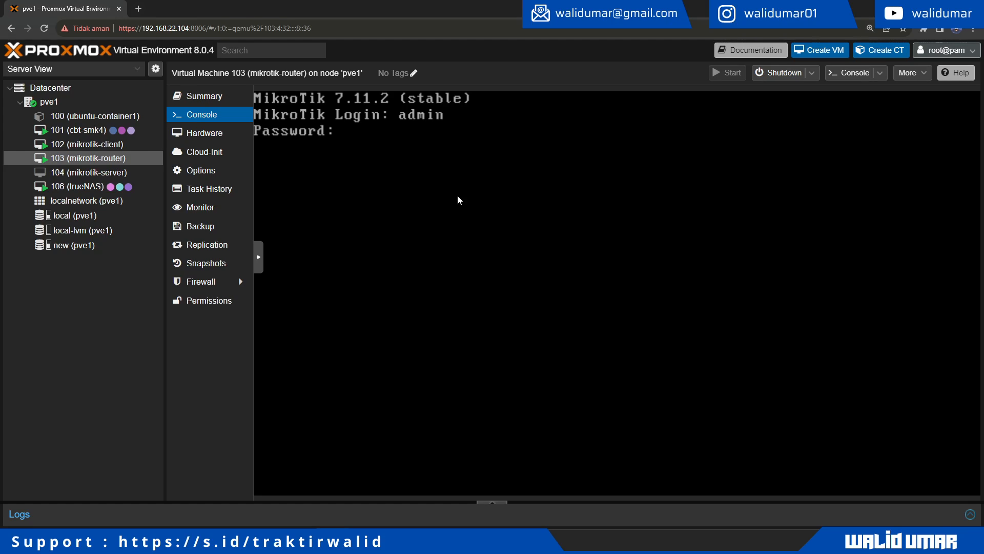
pyautogui.press('Return')
pyautogui.write('in')
pyautogui.press('Return')
pyautogui.press('Return')
pyautogui.write('admin')
pyautogui.press('Return')
pyautogui.press('Return')
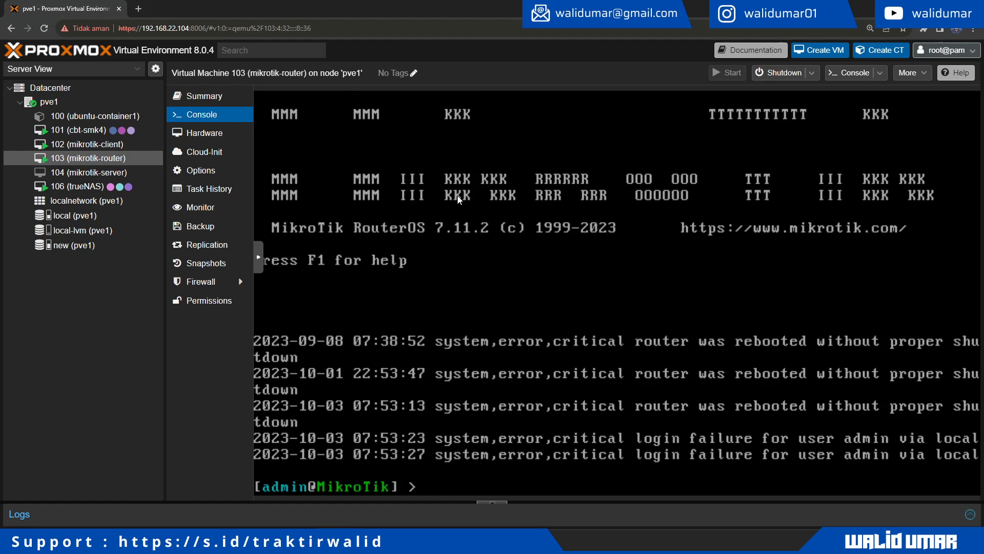
# Step: Log into the mikrotik-client console as admin with an empty password
pyautogui.click(115, 145)
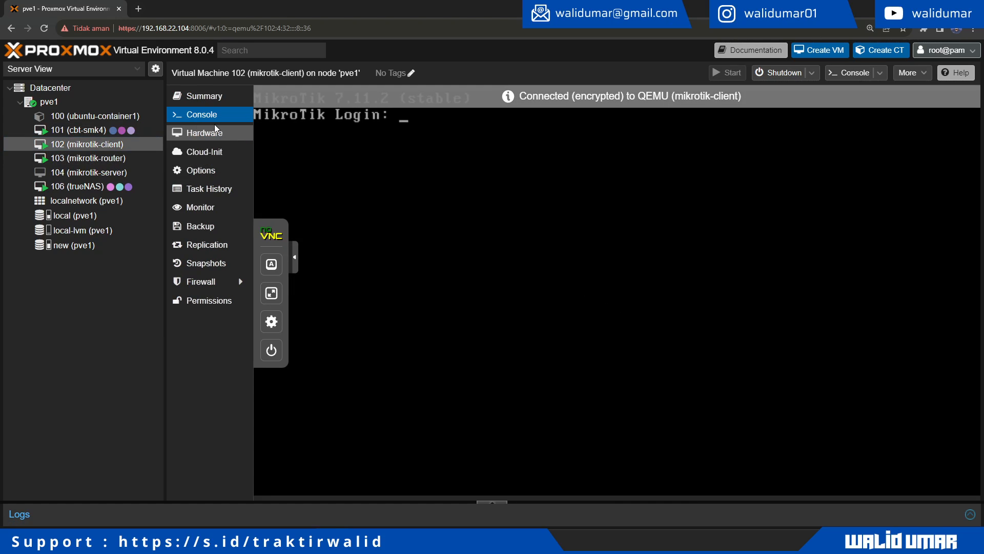
pyautogui.write('admin')
pyautogui.press('Return')
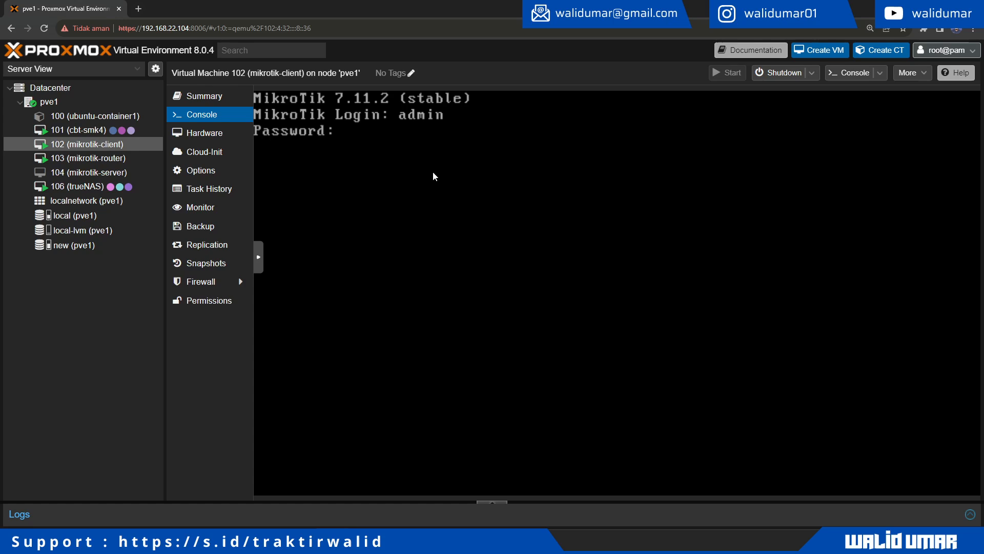
pyautogui.press('Return')
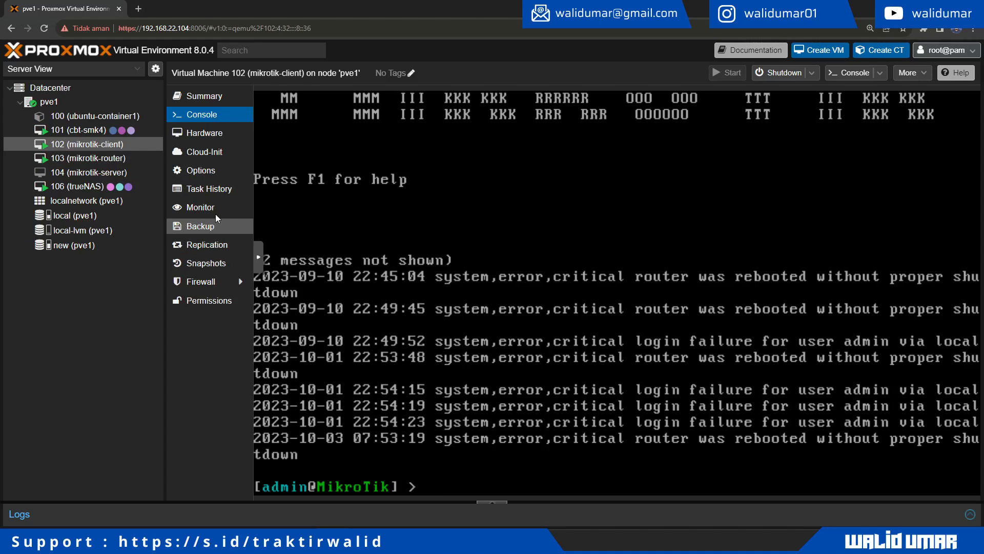
# Step: Enable the mikrotik-client VM's firewall after comparing with the router's firewall options
pyautogui.click(221, 282)
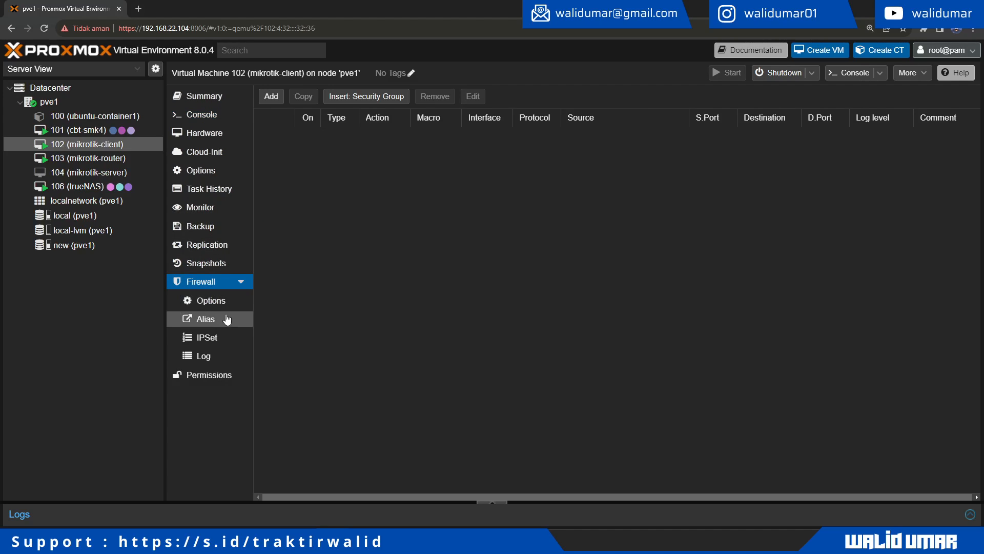
pyautogui.click(218, 303)
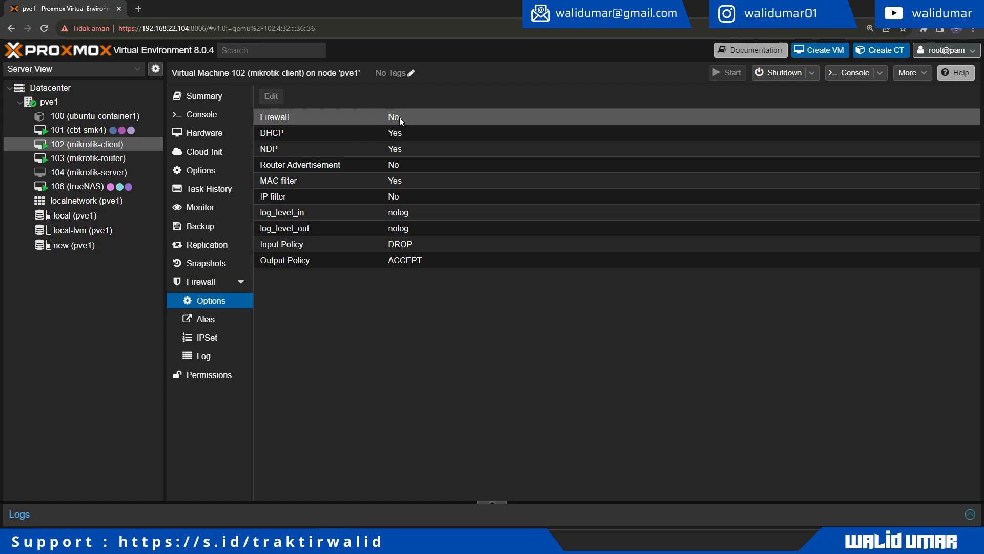
pyautogui.click(80, 159)
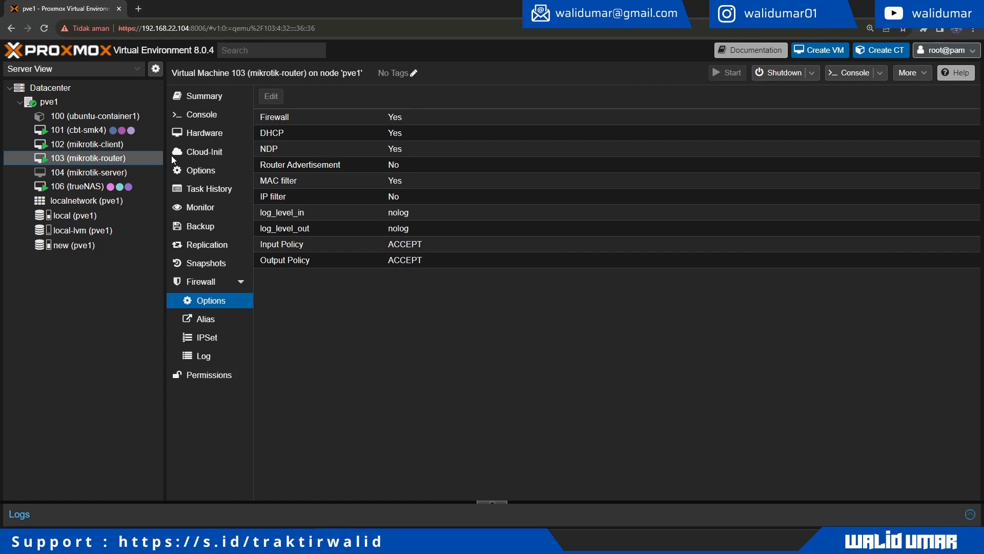
pyautogui.click(91, 146)
pyautogui.doubleClick(377, 119)
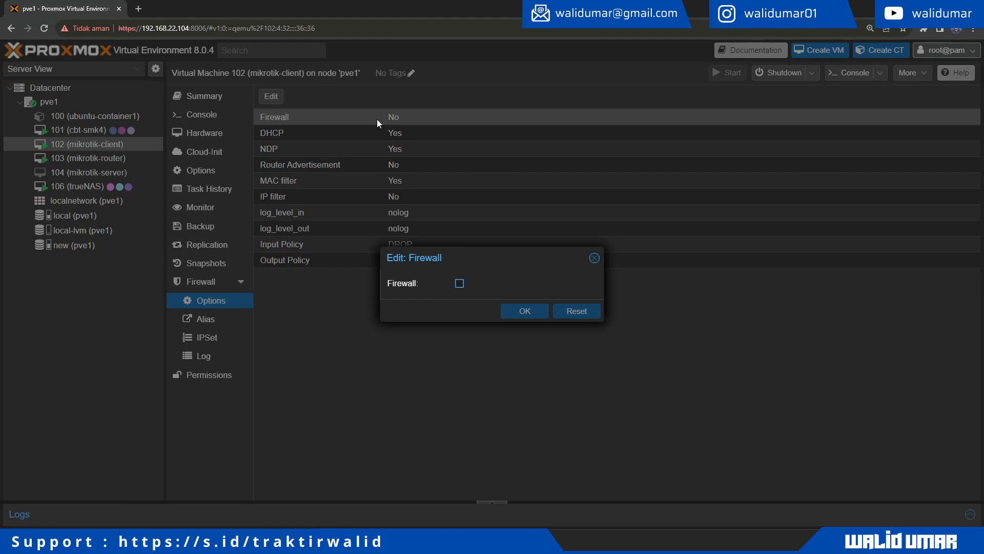
pyautogui.click(460, 284)
pyautogui.click(524, 313)
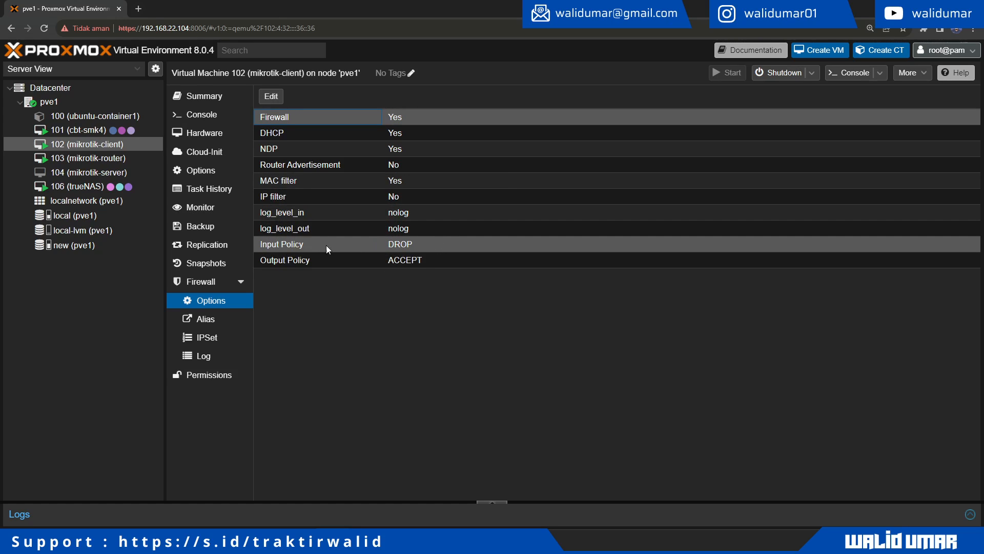
# Step: Change the client VM's Input Policy from DROP to ACCEPT, then reopen its console
pyautogui.doubleClick(394, 247)
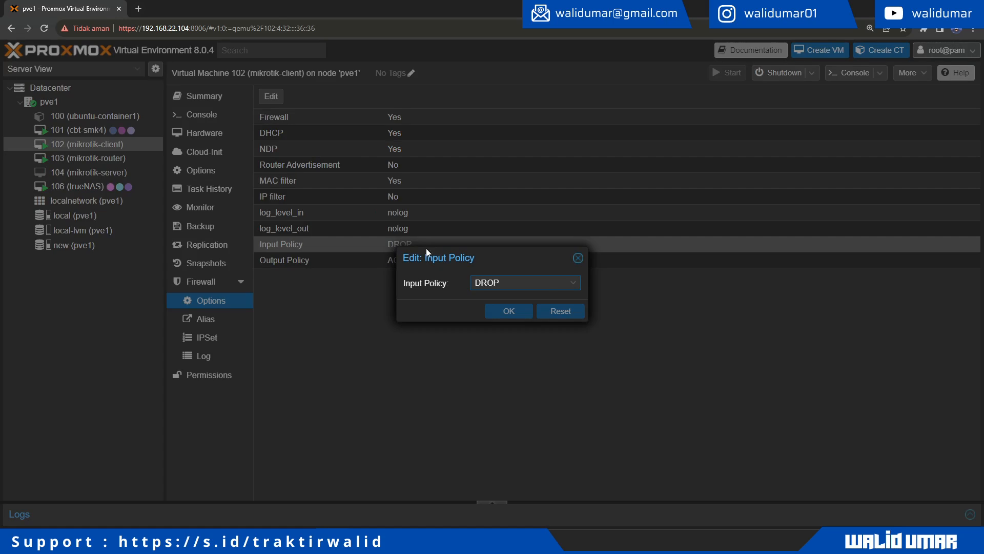
pyautogui.click(534, 289)
pyautogui.click(500, 293)
pyautogui.click(510, 311)
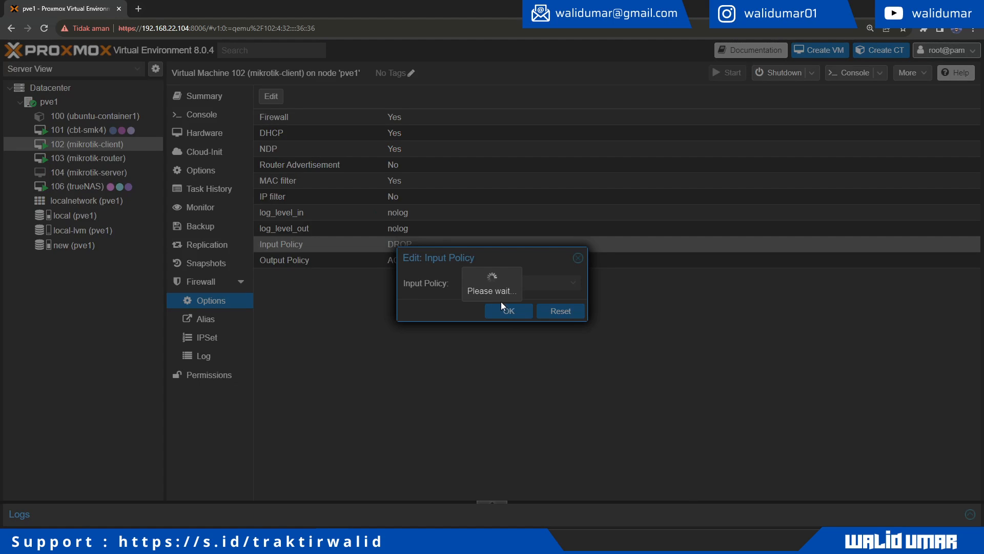
pyautogui.click(87, 158)
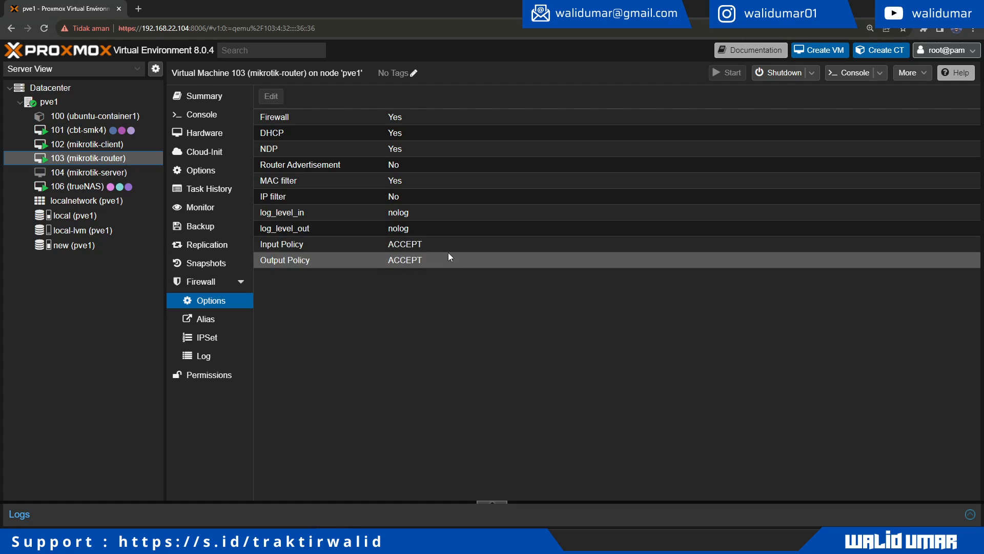
pyautogui.click(117, 144)
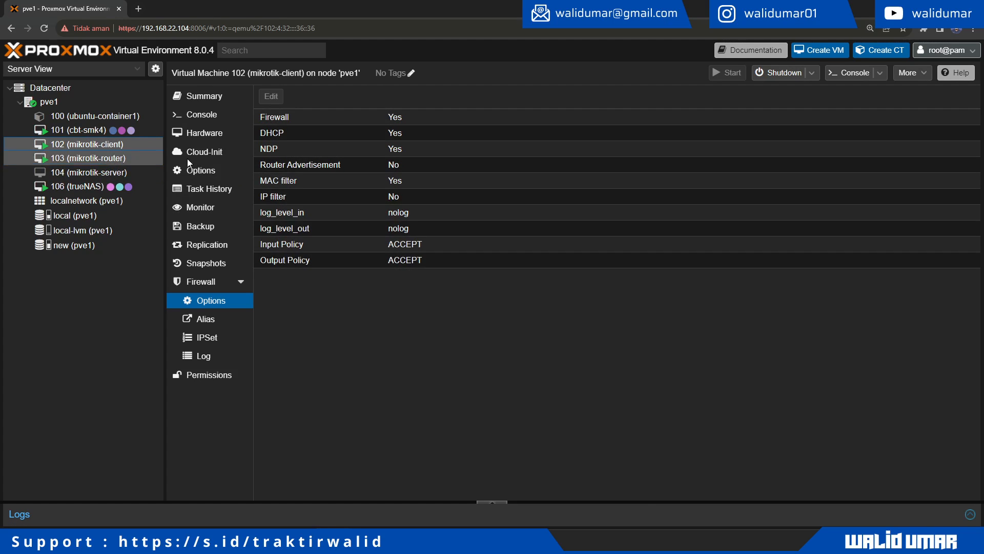
pyautogui.click(195, 114)
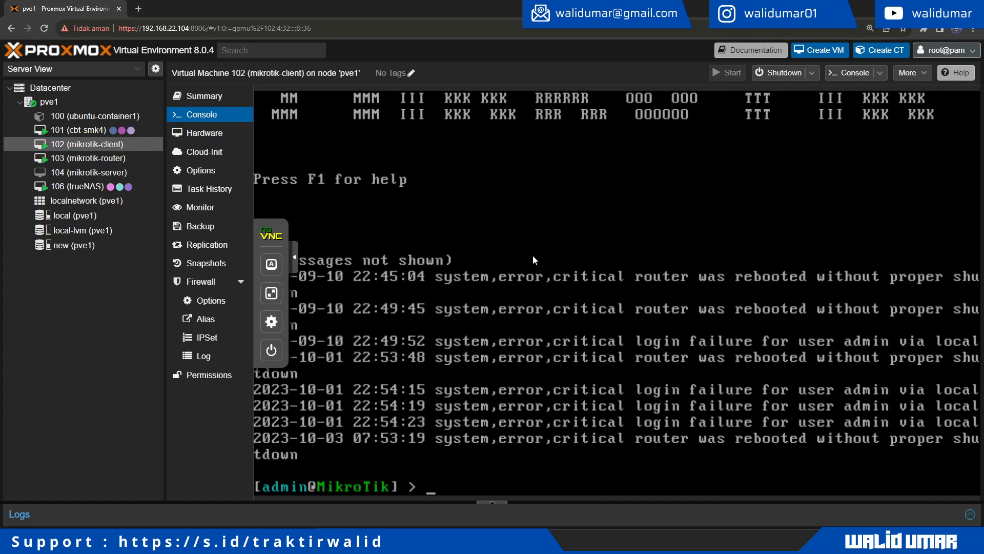
# Step: List the client VM's interfaces and IP addresses in its console
pyautogui.write('ip')
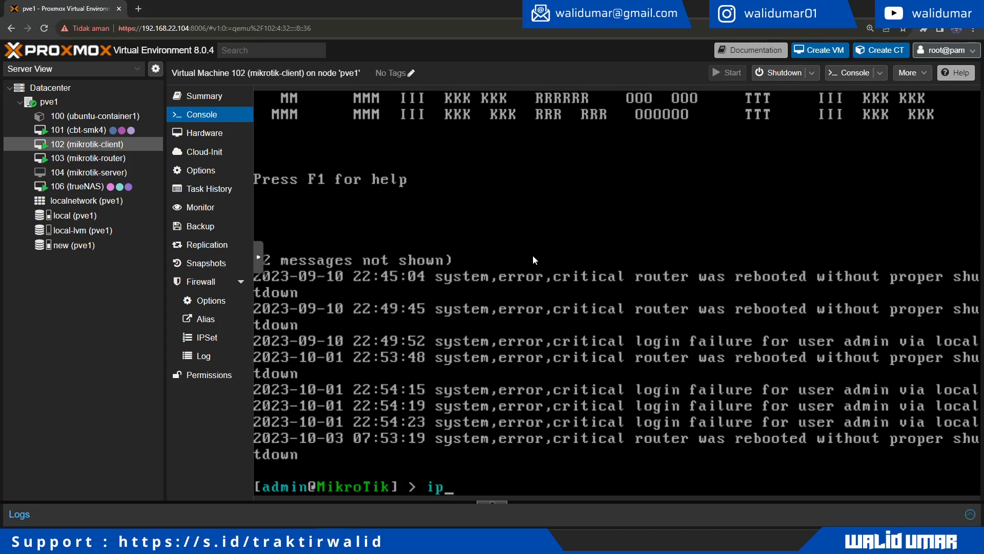
pyautogui.press('BackSpace')
pyautogui.write('nterface/print')
pyautogui.press('Return')
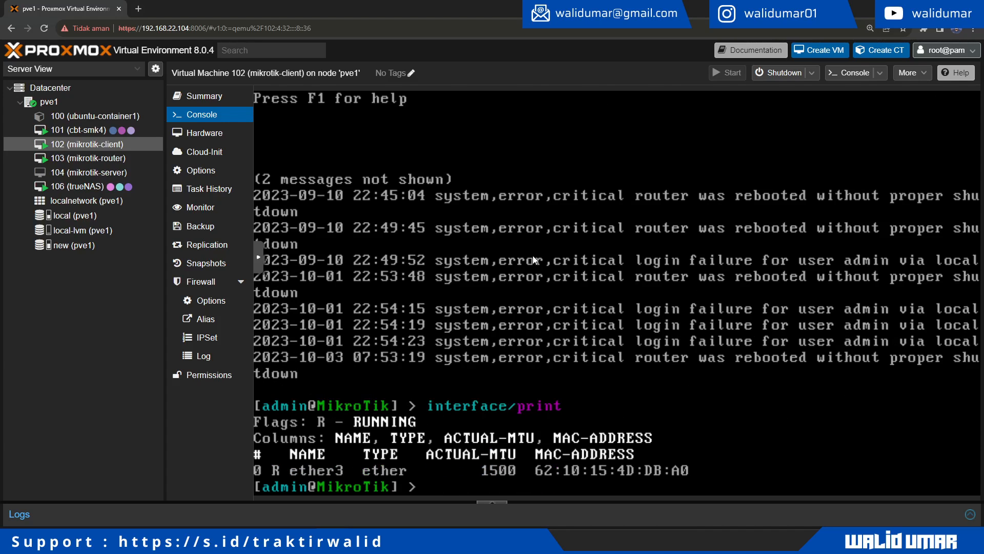
pyautogui.write('ip address/')
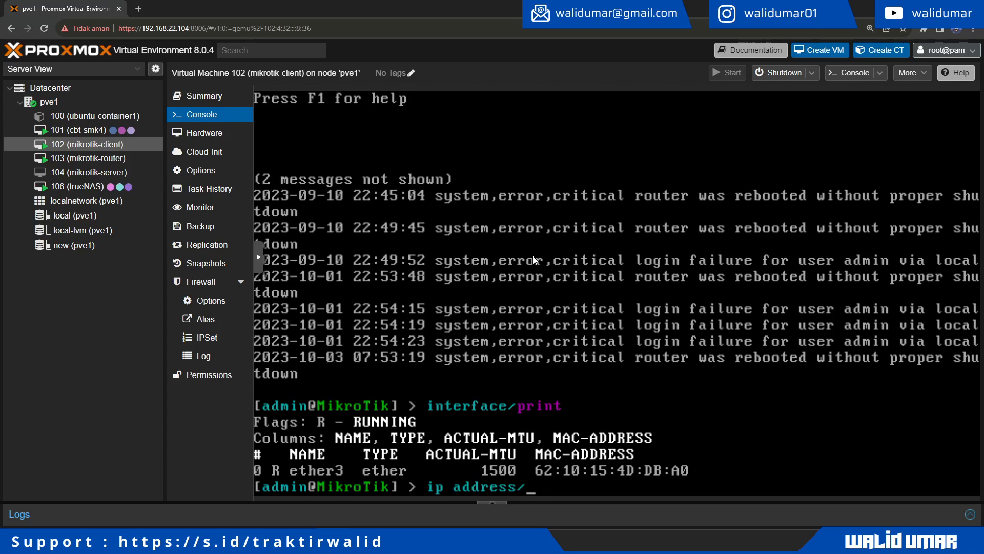
pyautogui.write('print')
pyautogui.press('Return')
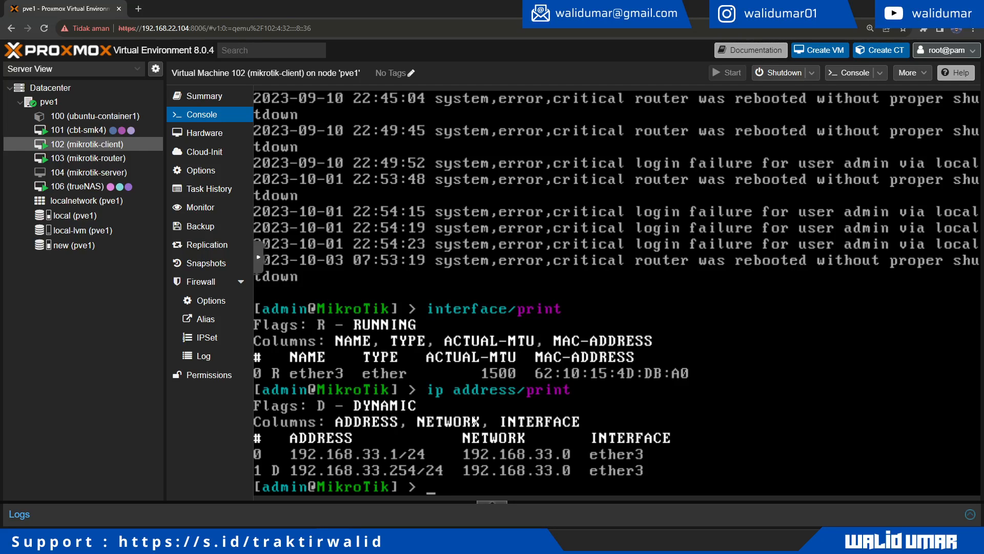
# Step: Remove the client's address entry 0, recheck the list, and switch to mikrotik-router
pyautogui.write('ip address/')
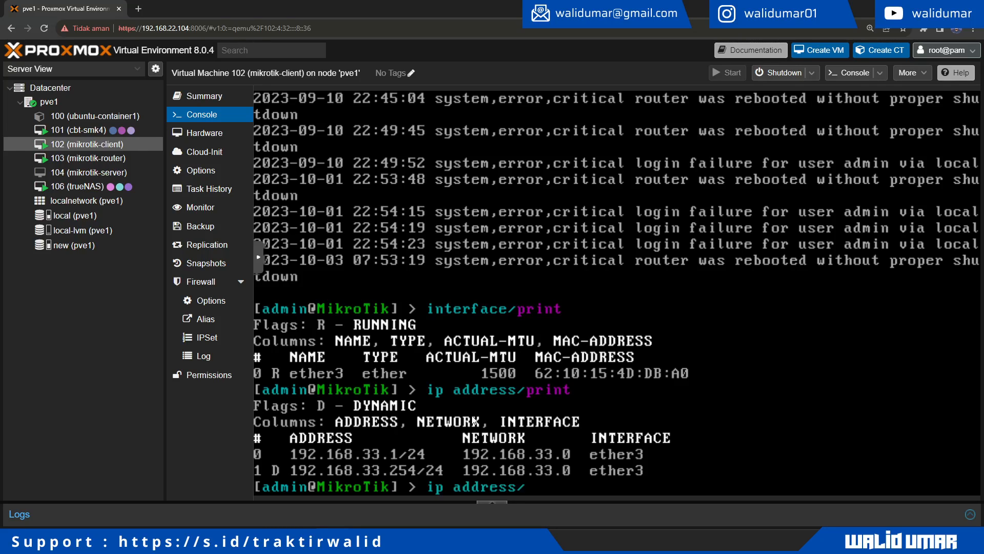
pyautogui.write('remove 0')
pyautogui.press('Return')
pyautogui.write('ip ad')
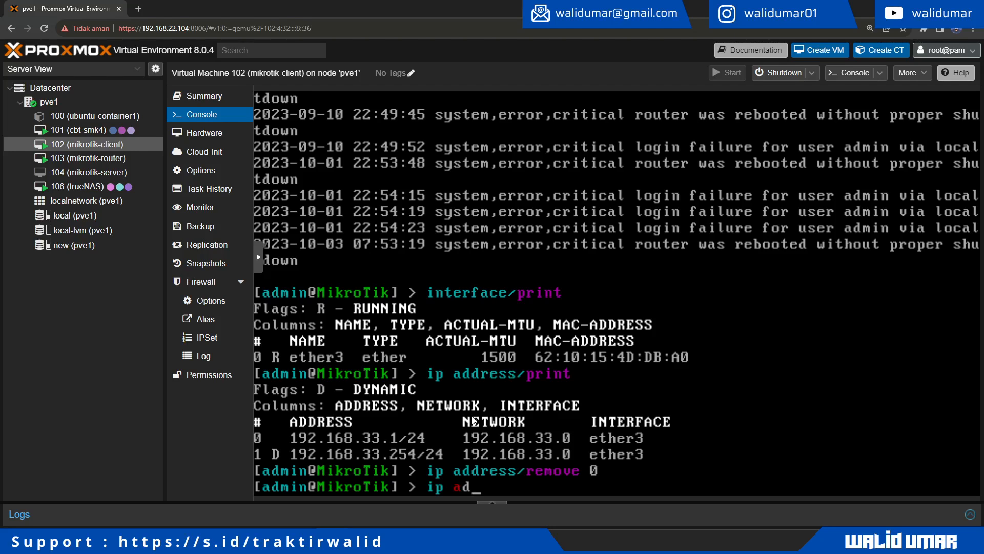
pyautogui.write('dress/print')
pyautogui.press('Return')
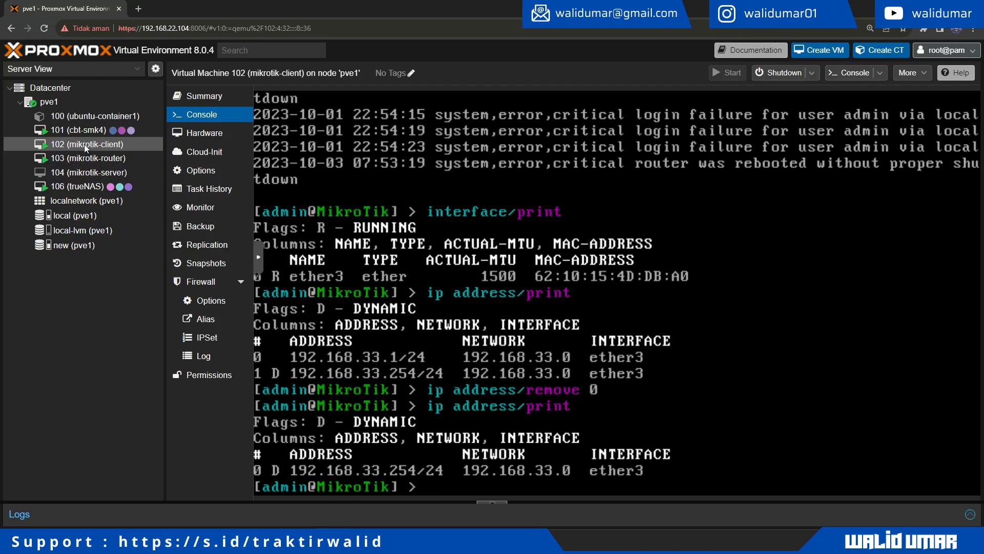
pyautogui.click(112, 161)
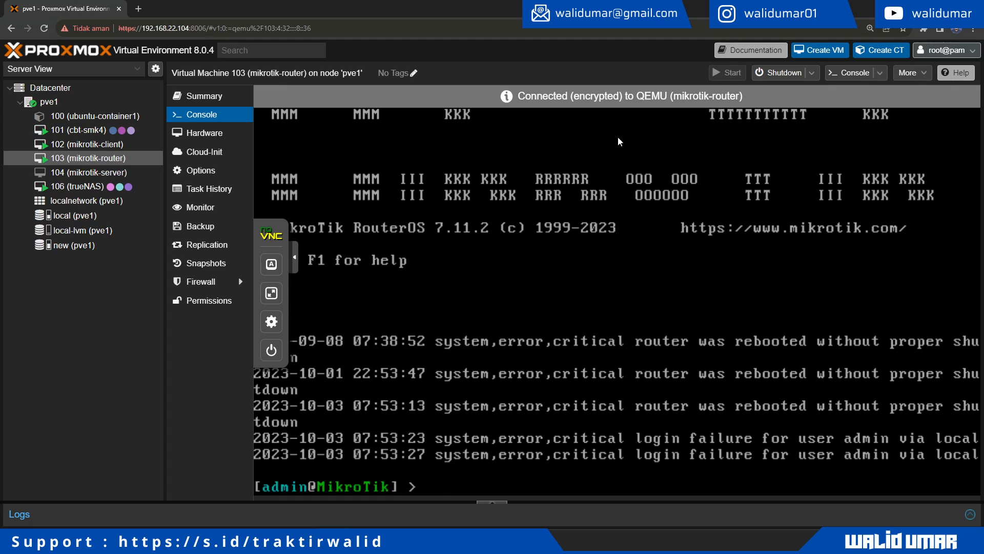
# Step: Open the router's console in its own noVNC window and position it aside
pyautogui.click(857, 78)
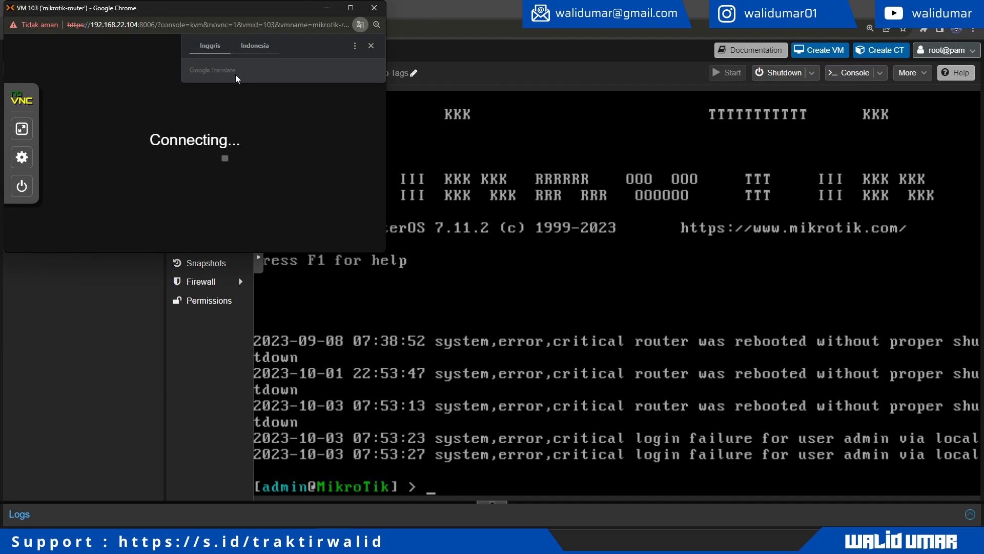
pyautogui.moveTo(179, 10); pyautogui.dragTo(554, 133)
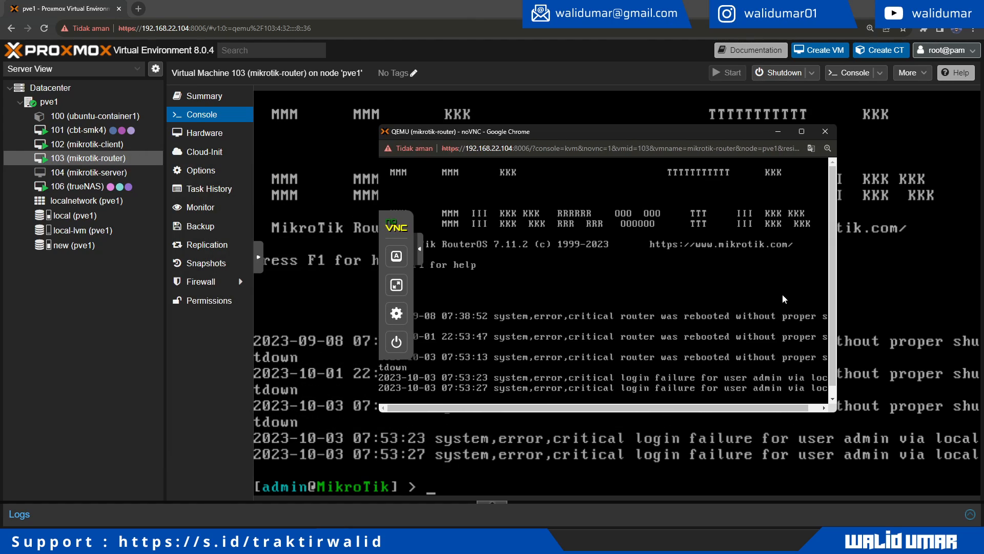
pyautogui.scroll(-1, 836, 294)
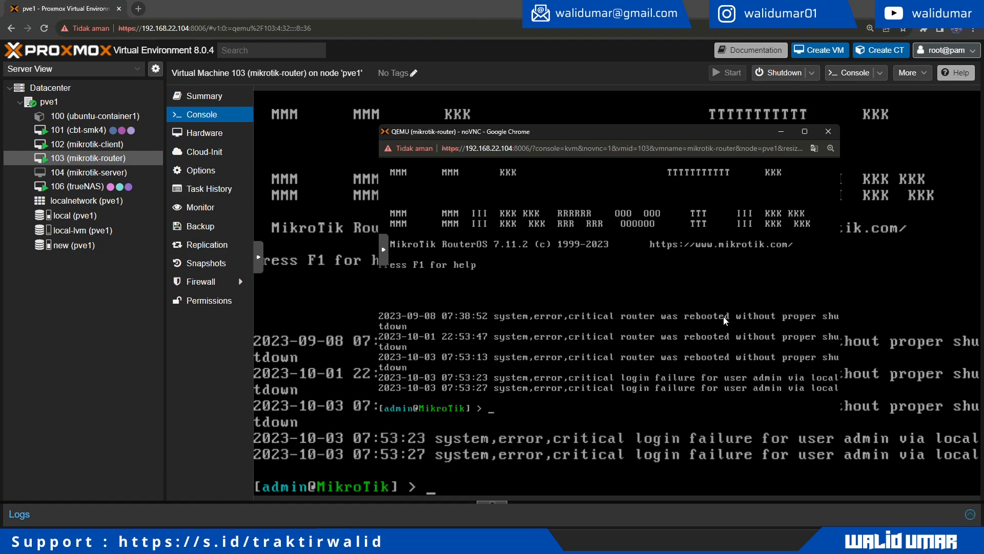
pyautogui.write('ad')
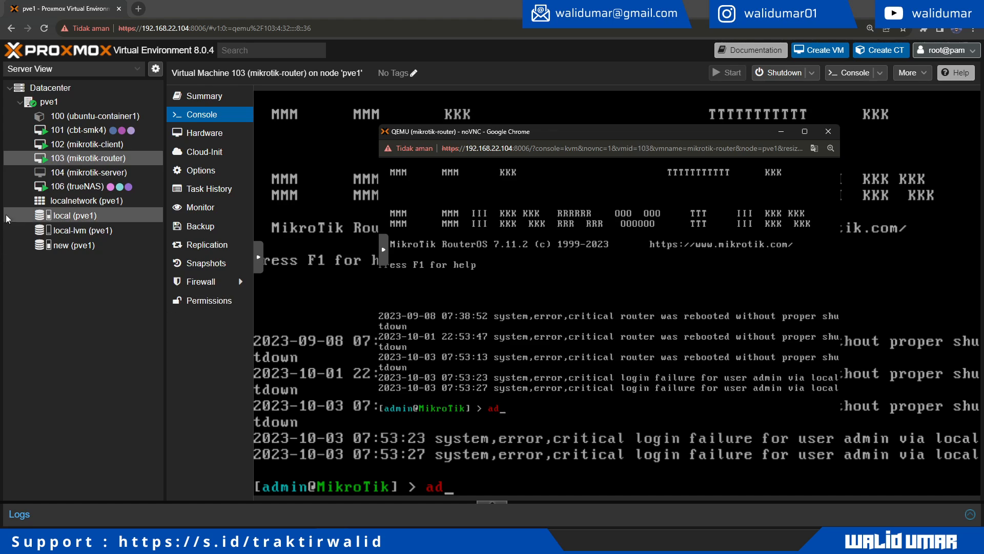
pyautogui.click(79, 146)
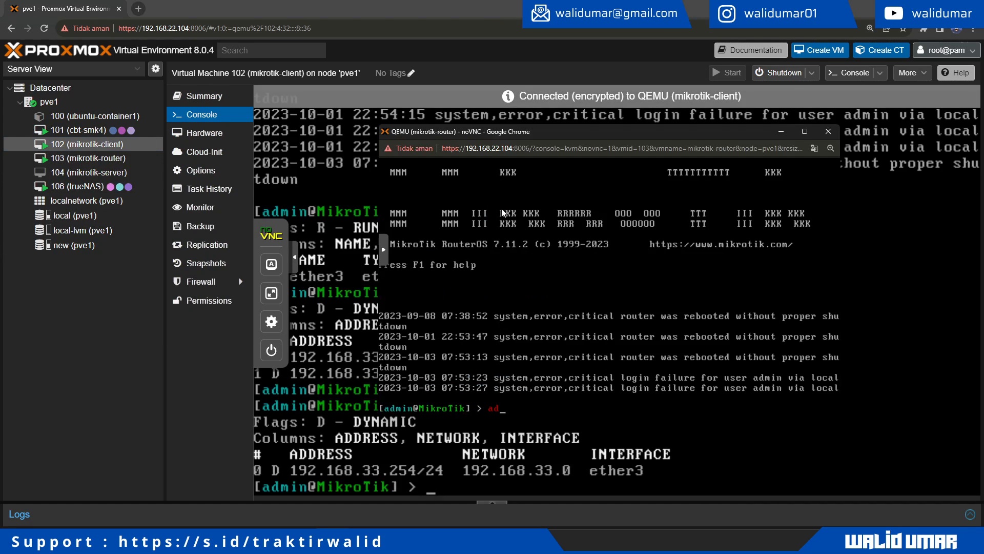
pyautogui.hotkey('alt', 'Tab')
pyautogui.hotkey('alt', 'Tab')
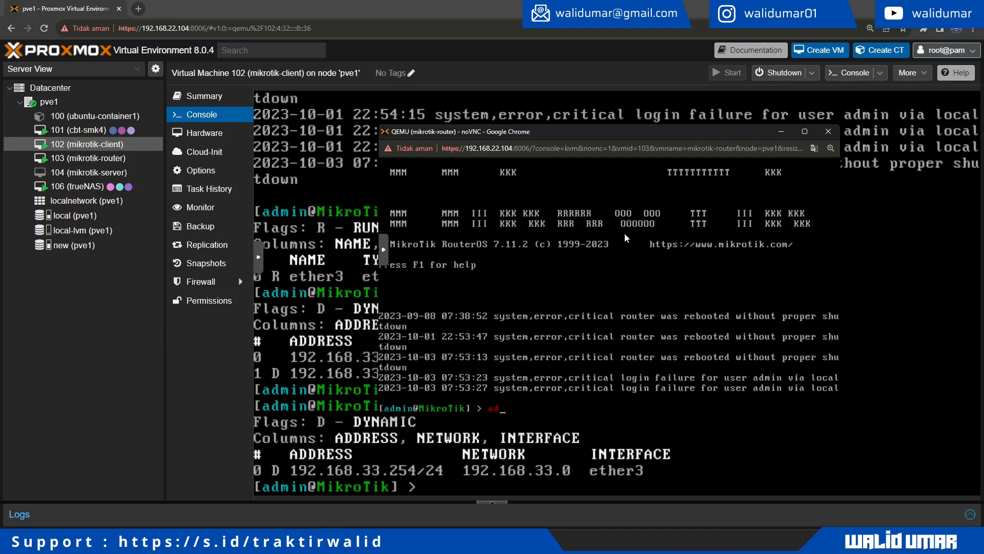
pyautogui.press('BackSpace')
pyautogui.press('BackSpace')
# Step: List the router's IP addresses and ping 8.8.8.8 from it successfully
pyautogui.write('address/print')
pyautogui.press('Return')
pyautogui.write('ping')
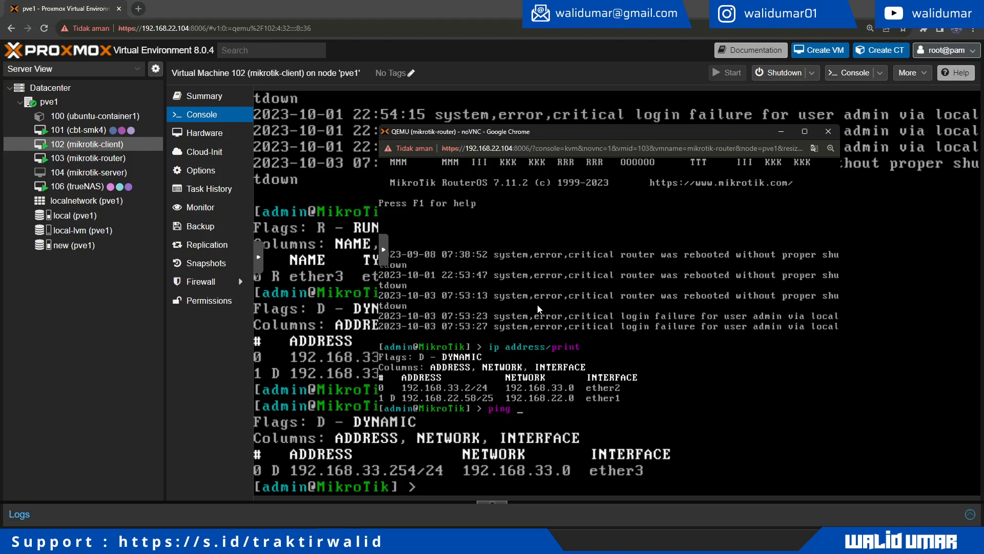
pyautogui.write(' 7')
pyautogui.press('BackSpace')
pyautogui.write('8.8.8.8')
pyautogui.press('Return')
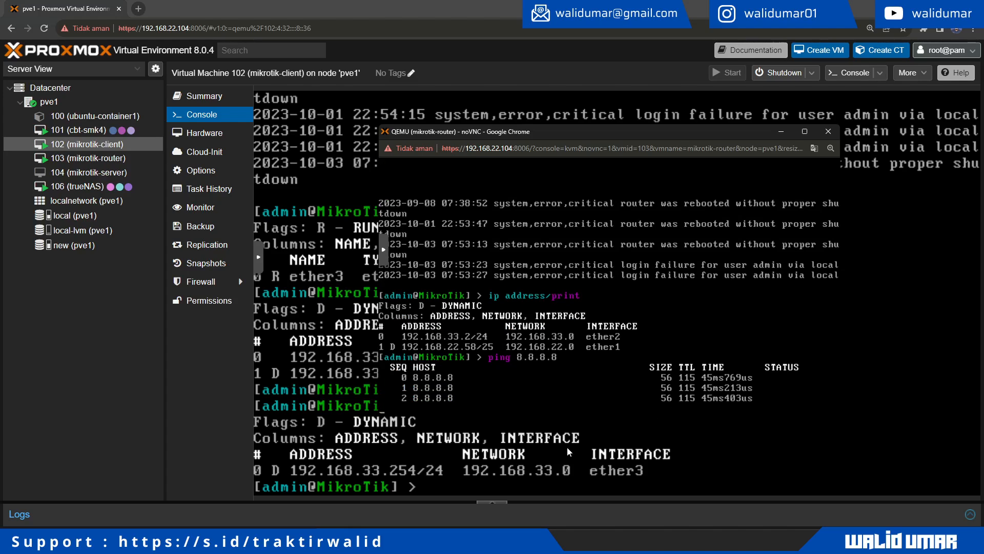
pyautogui.click(548, 456)
# Step: Ping 8.8.8.8 from the client, getting 4 of 4 replies
pyautogui.write('ping 8.8.8.8')
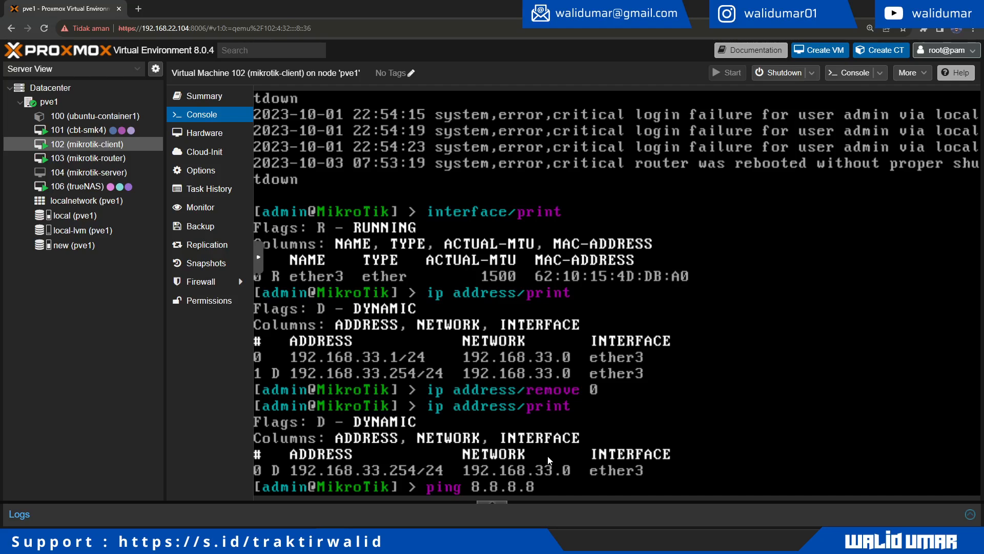
pyautogui.press('Return')
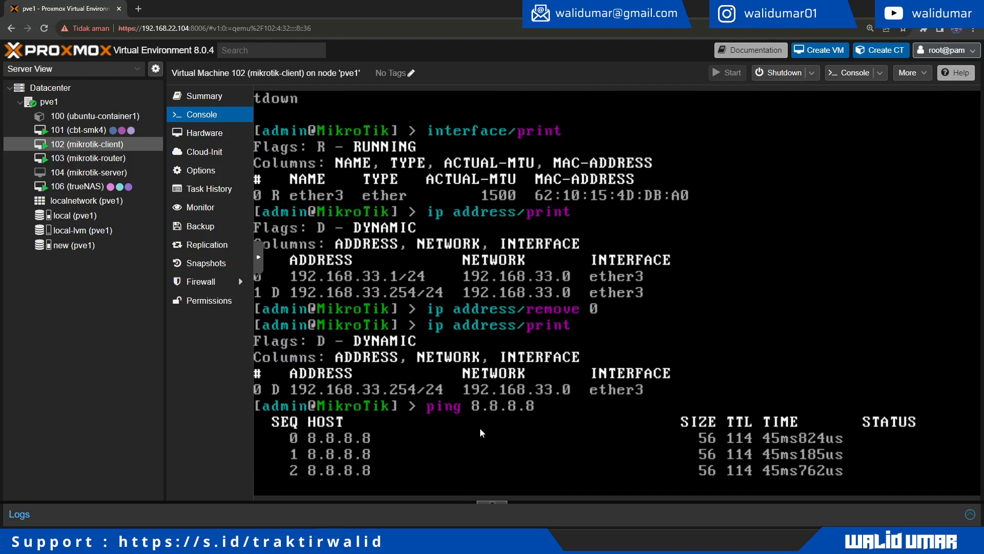
pyautogui.hotkey('ctrl', 'c')
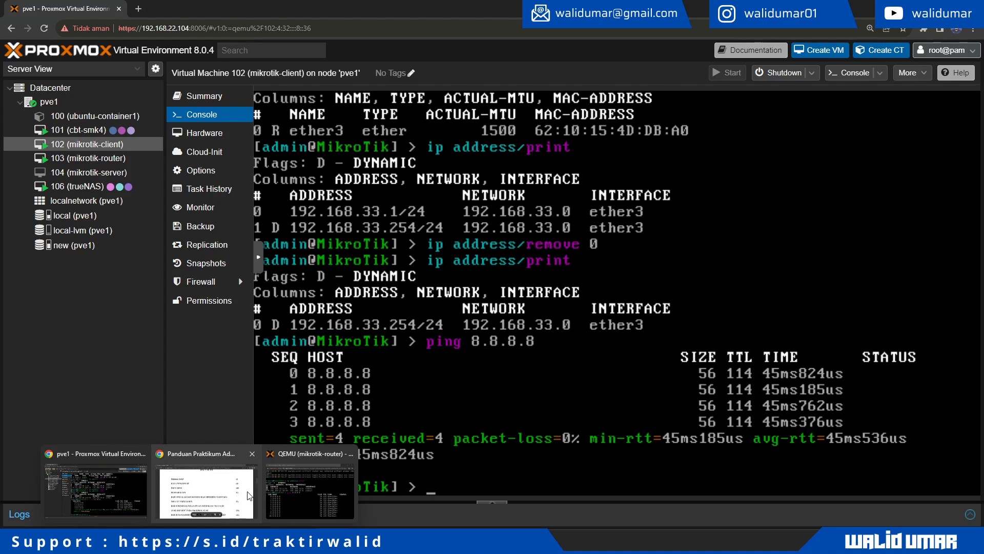
# Step: Stop the router's ping to 8.8.8.8 and list its IP addresses again
pyautogui.click(313, 482)
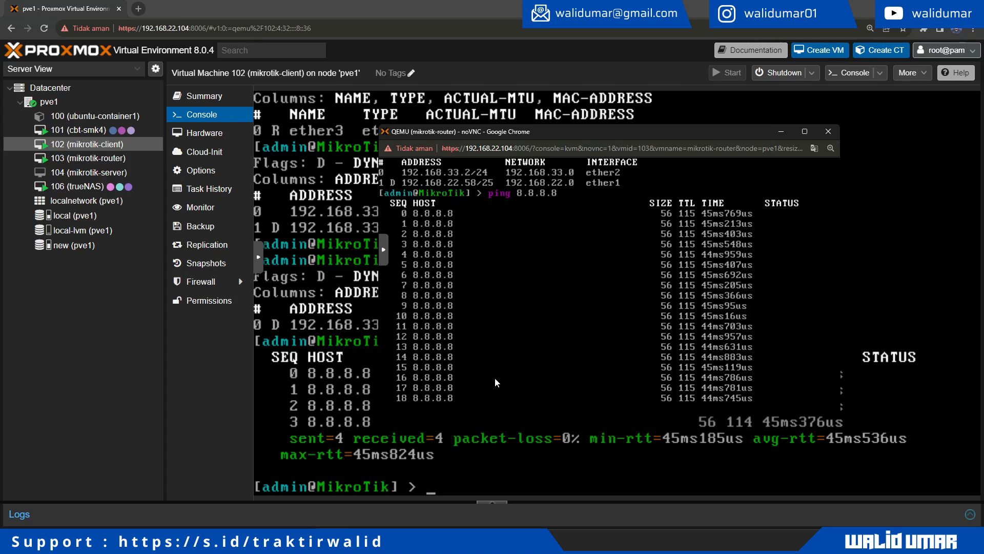
pyautogui.hotkey('ctrl', 'c')
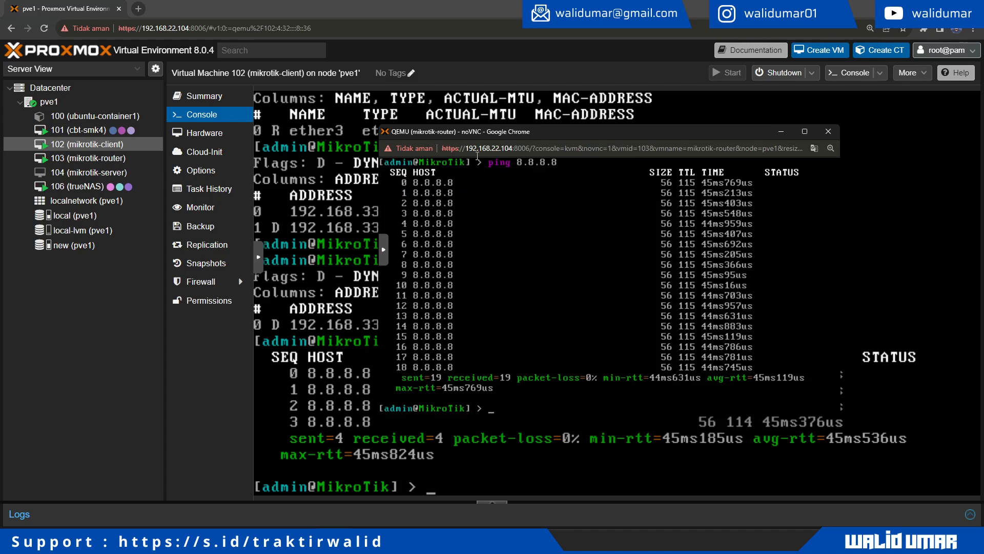
pyautogui.moveTo(483, 138); pyautogui.dragTo(565, 93)
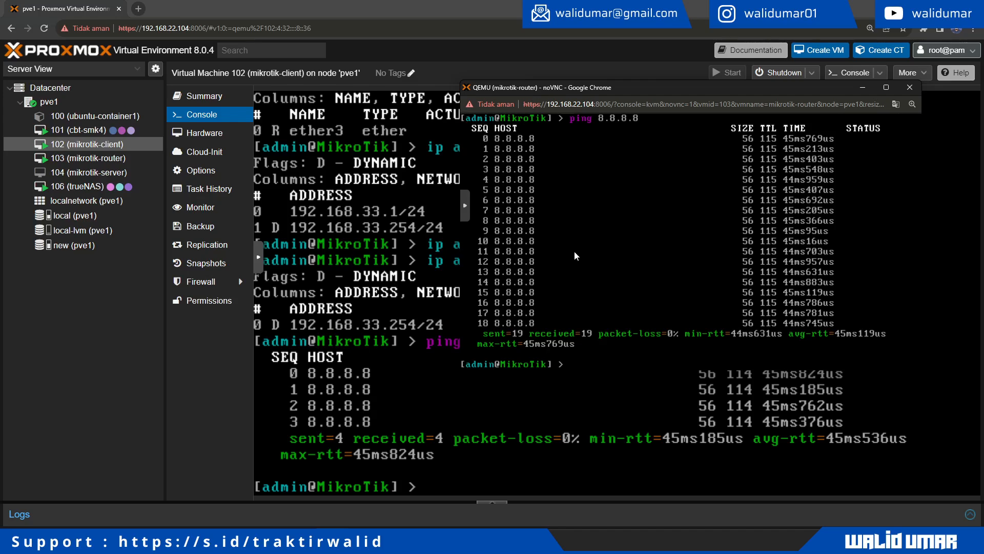
pyautogui.write('ip address/print')
pyautogui.press('Return')
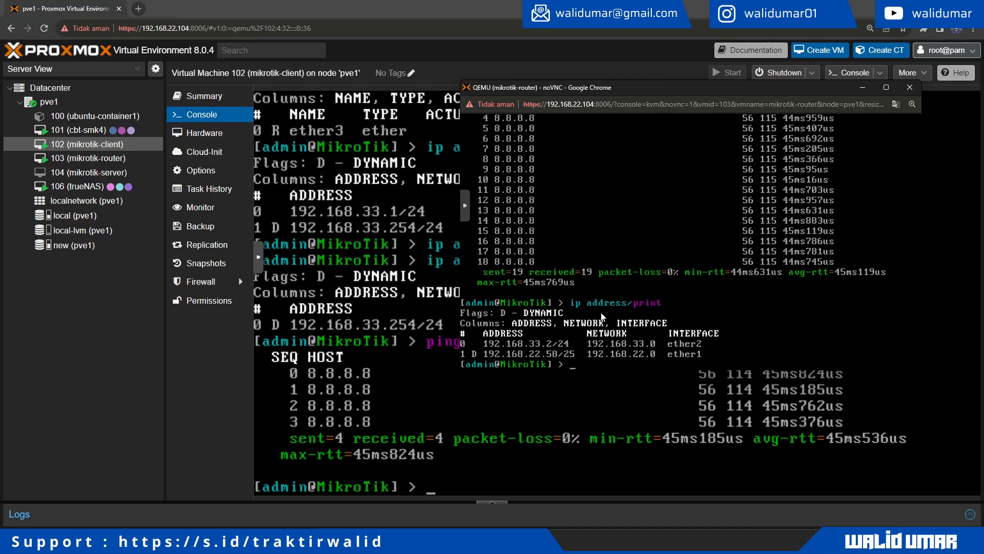
# Step: Ping the router at 192.168.33.2 from the client, receiving steady replies
pyautogui.click(527, 443)
pyautogui.write('ping')
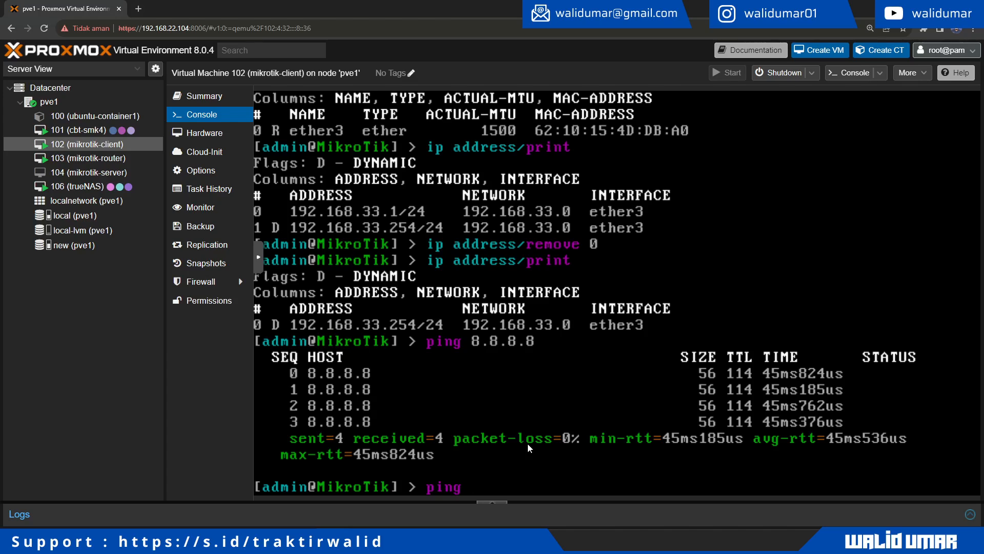
pyautogui.write(' 192.168.33.2')
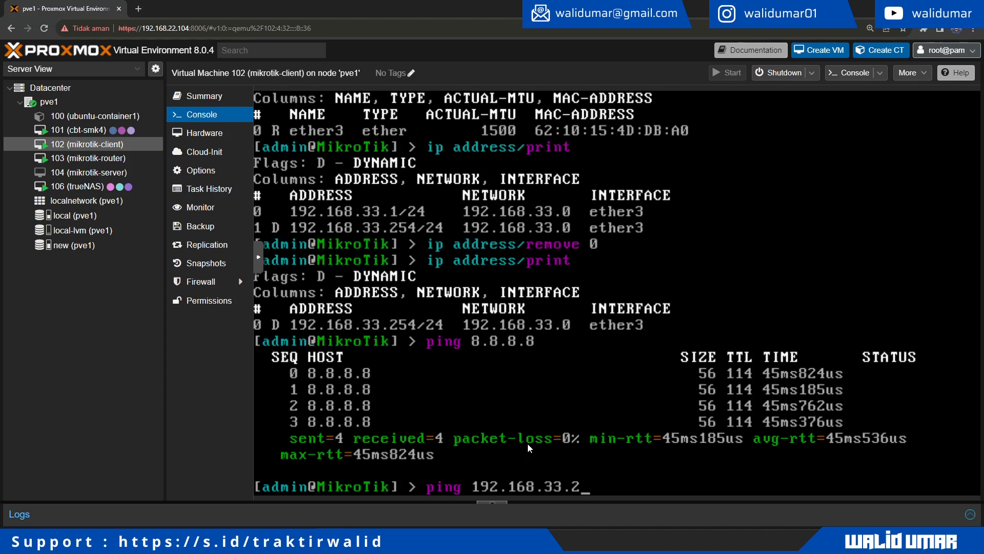
pyautogui.press('Return')
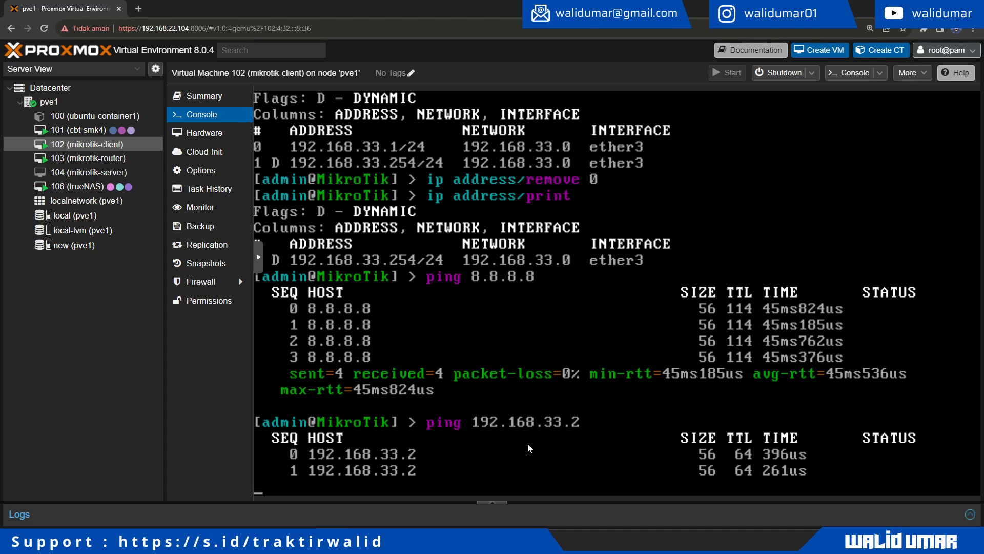
pyautogui.hotkey('alt', 'Tab')
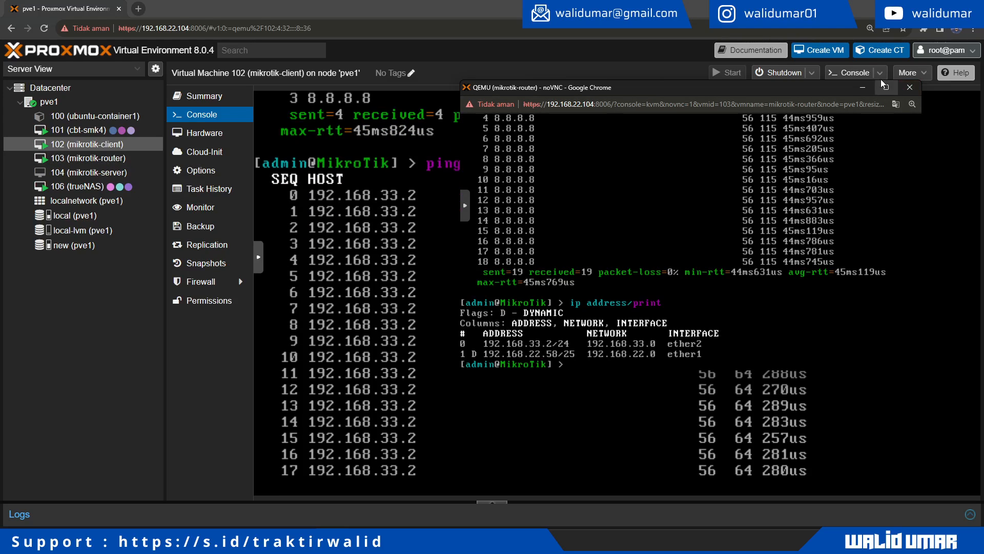
# Step: Open the client console in its own window, then show the router VM's Summary and firewall rules
pyautogui.click(852, 76)
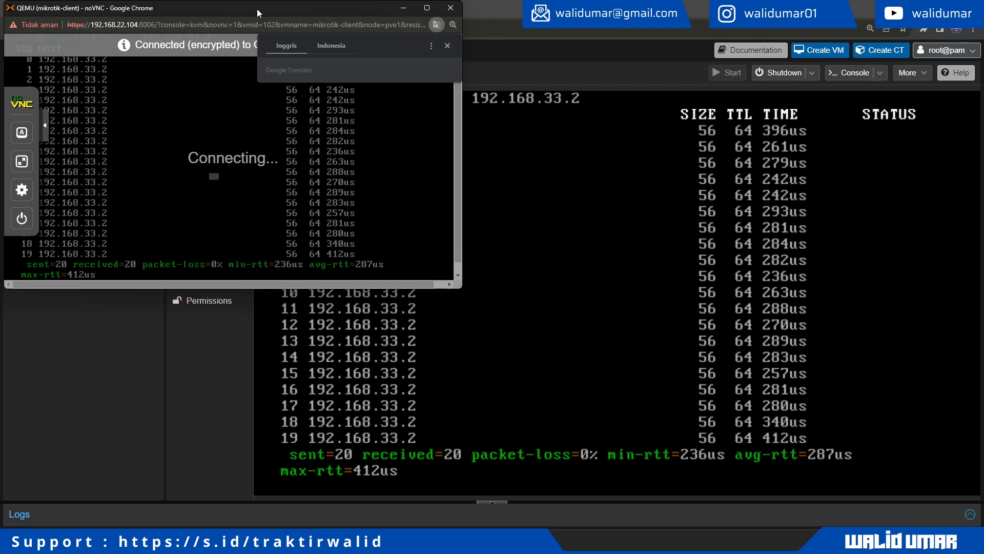
pyautogui.moveTo(258, 8); pyautogui.dragTo(762, 52)
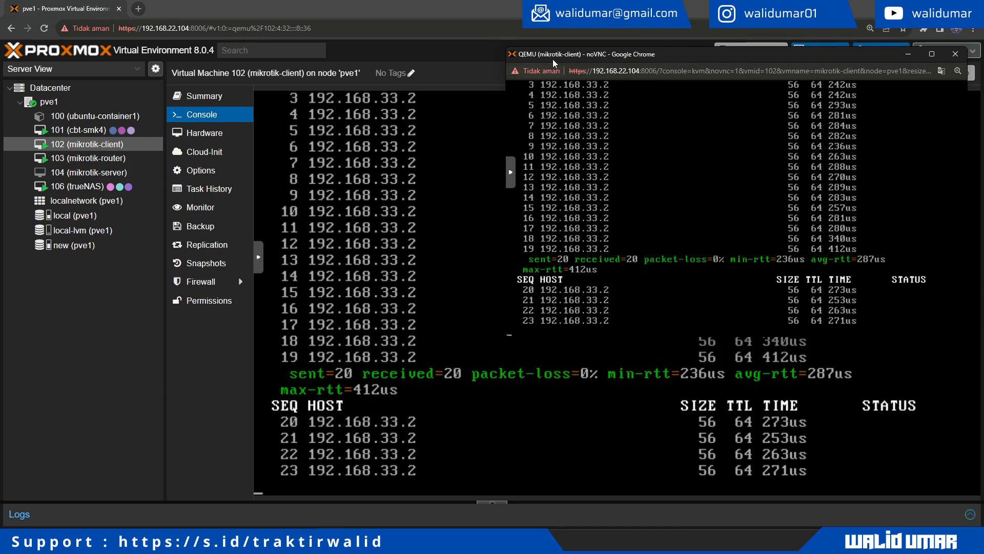
pyautogui.click(129, 158)
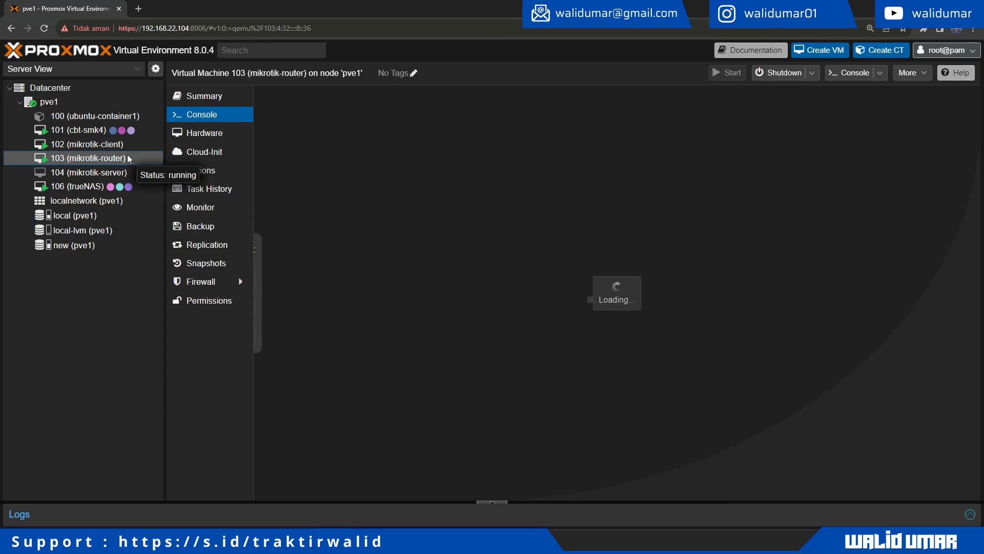
pyautogui.hotkey('alt', 'Tab')
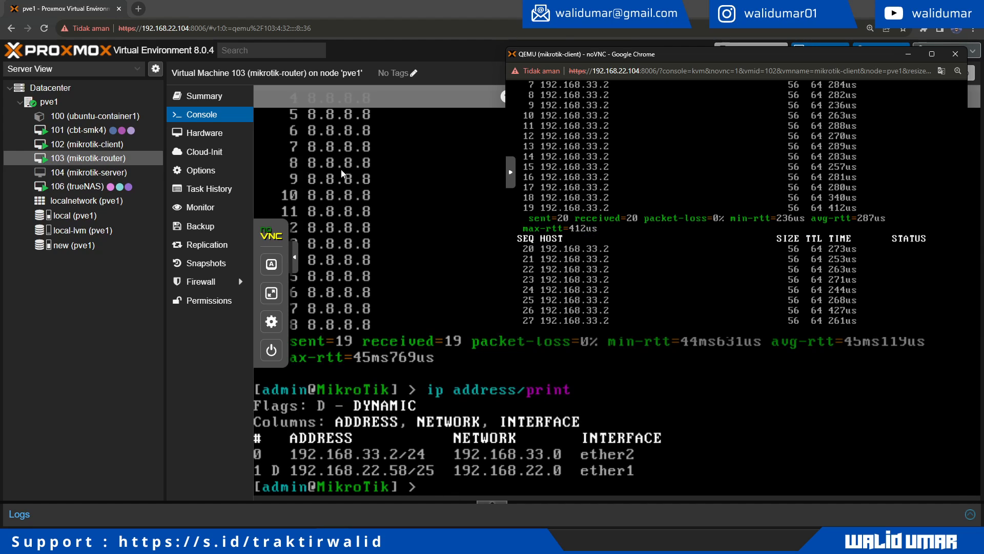
pyautogui.click(200, 100)
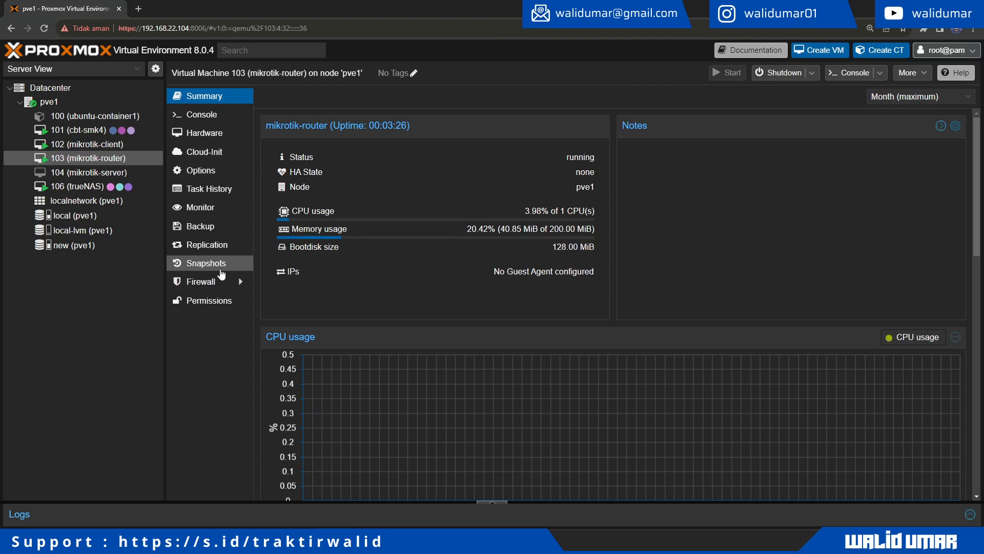
pyautogui.click(225, 282)
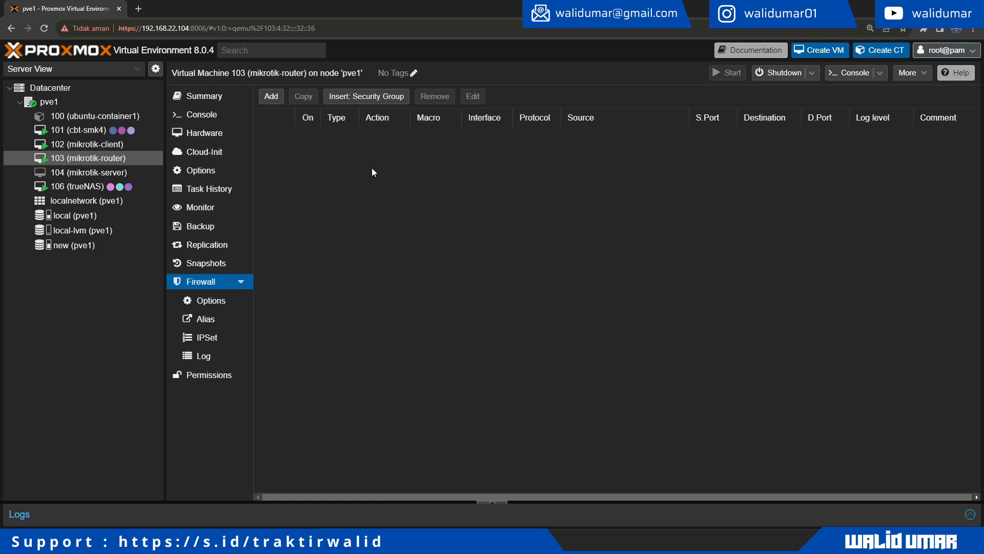
# Step: Start a new router firewall rule with direction in and action DROP
pyautogui.hotkey('alt', 'Tab')
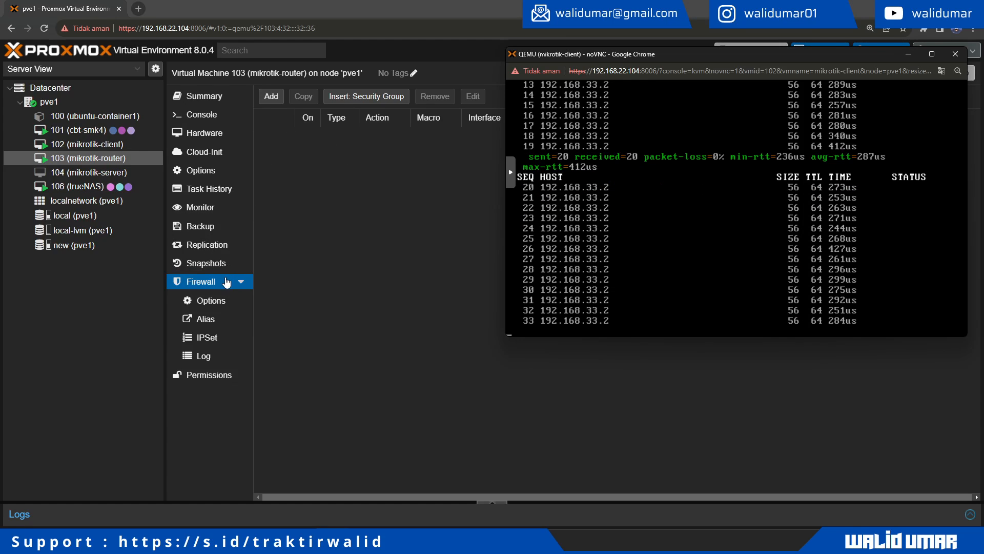
pyautogui.click(221, 300)
pyautogui.click(220, 301)
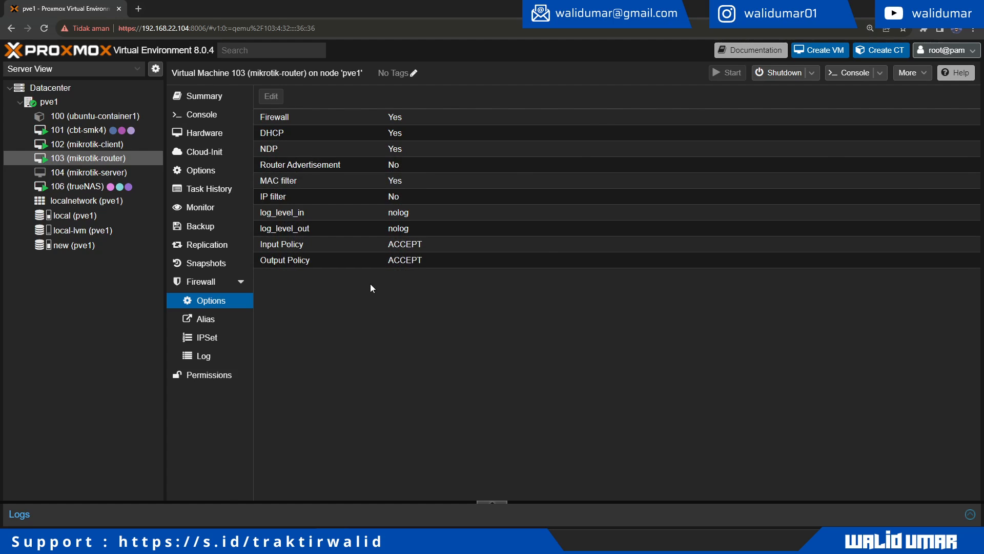
pyautogui.hotkey('alt', 'Tab')
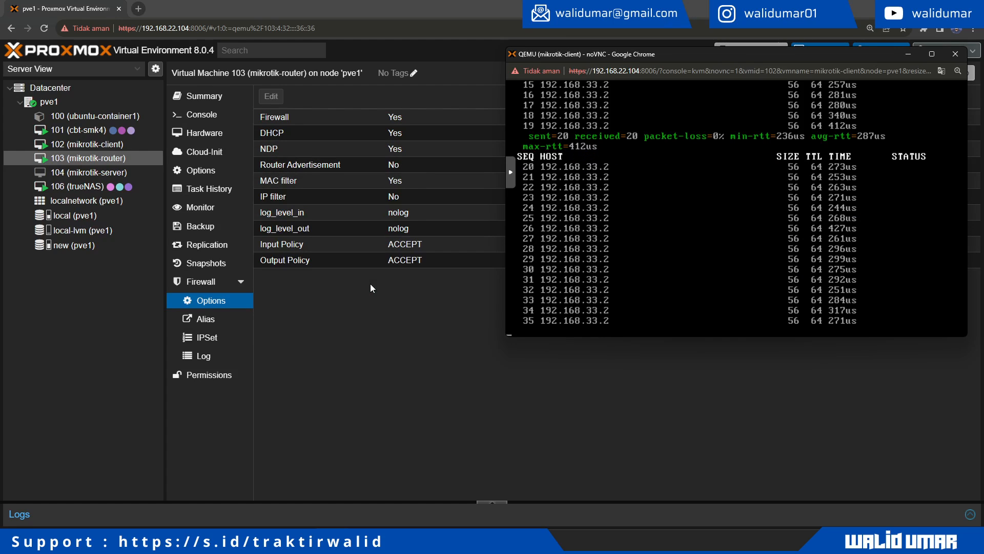
pyautogui.click(214, 290)
pyautogui.click(276, 99)
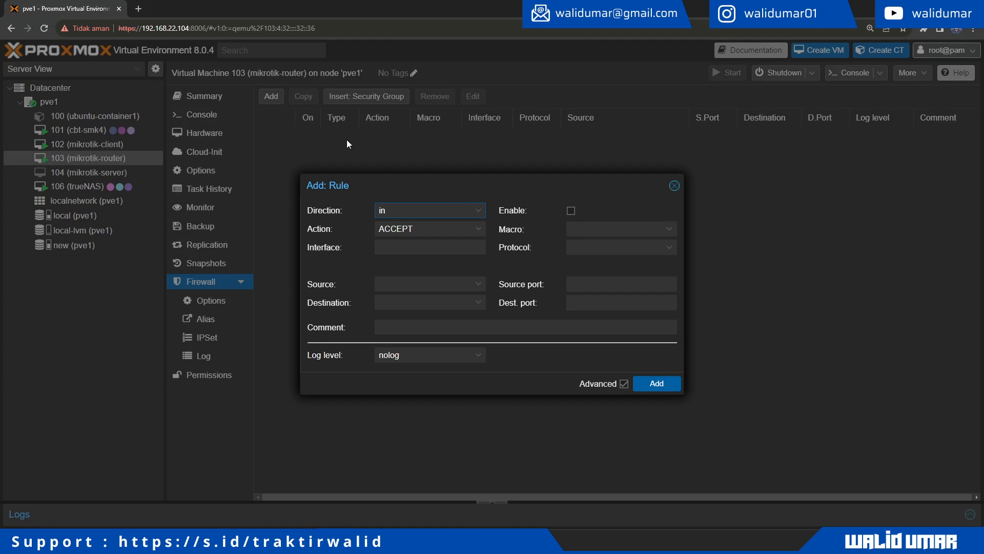
pyautogui.click(480, 214)
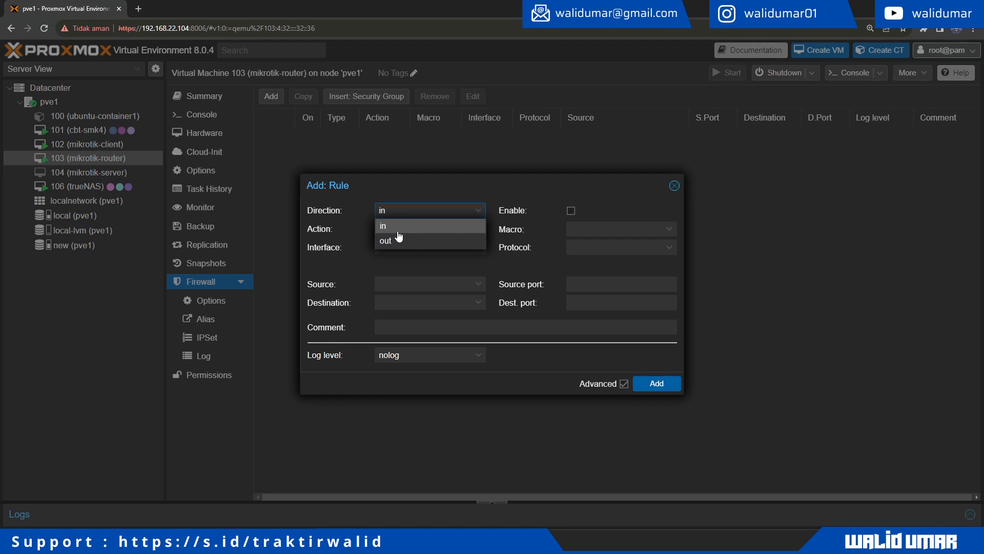
pyautogui.click(398, 228)
pyautogui.click(478, 232)
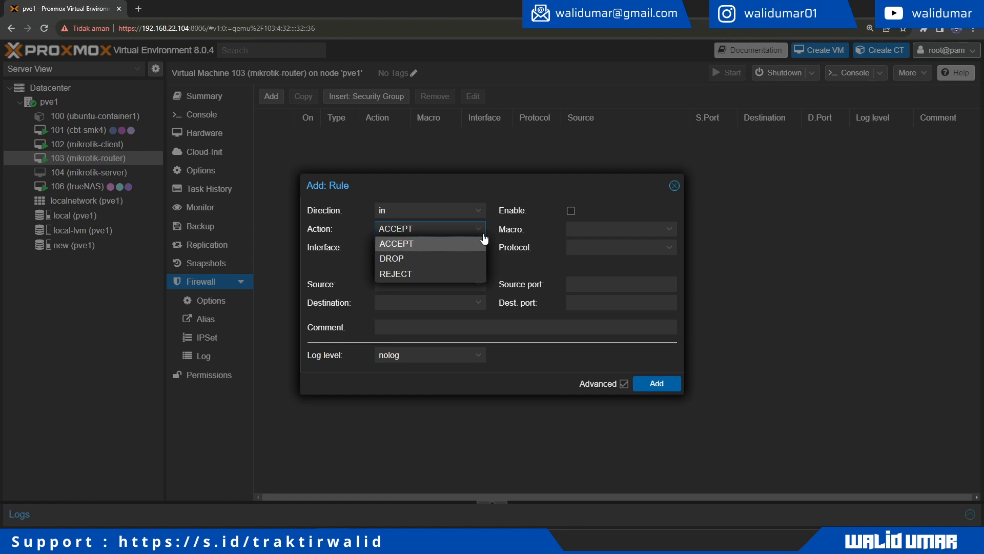
pyautogui.click(443, 259)
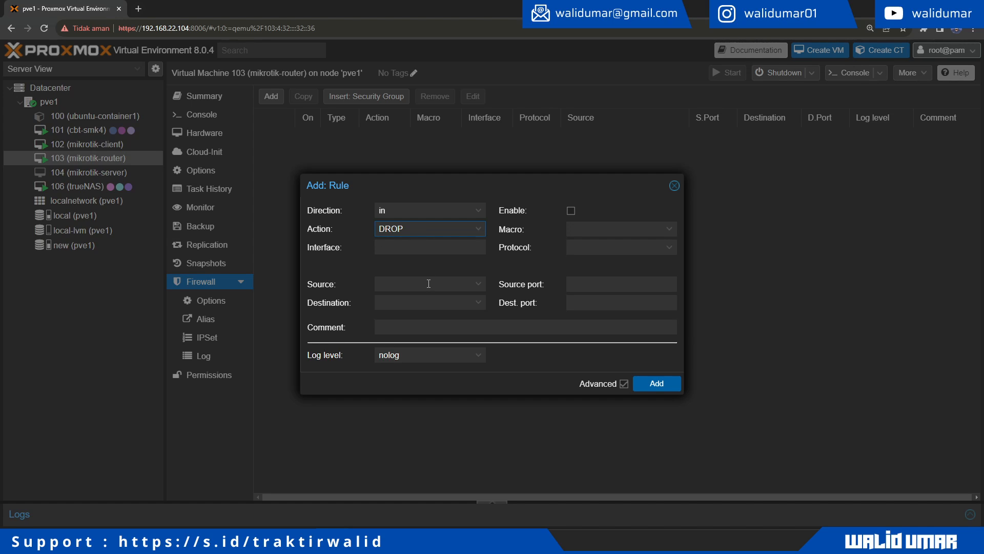
# Step: Enable the rule, set its protocol to icmp, and add it as rule 0
pyautogui.hotkey('alt', 'Tab')
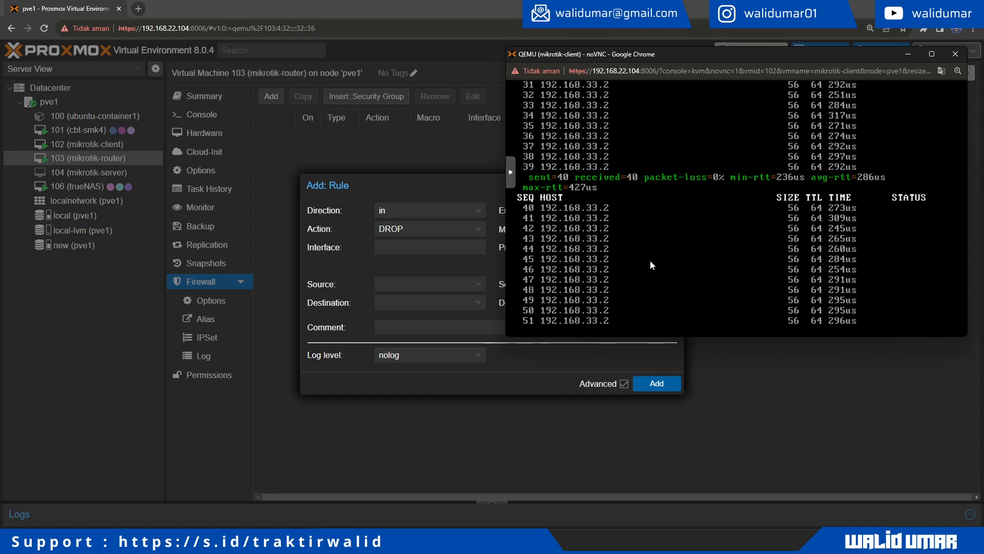
pyautogui.click(424, 194)
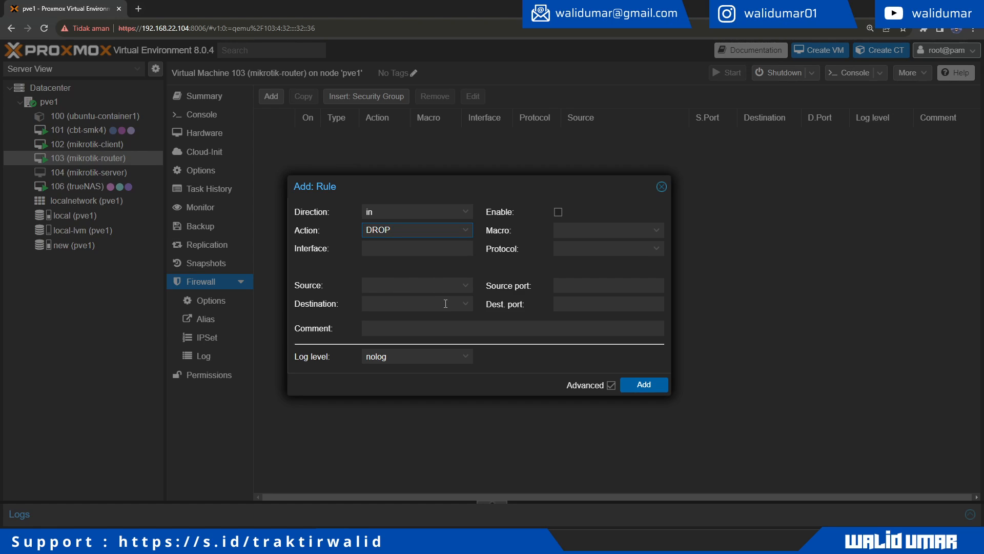
pyautogui.click(559, 211)
pyautogui.click(658, 251)
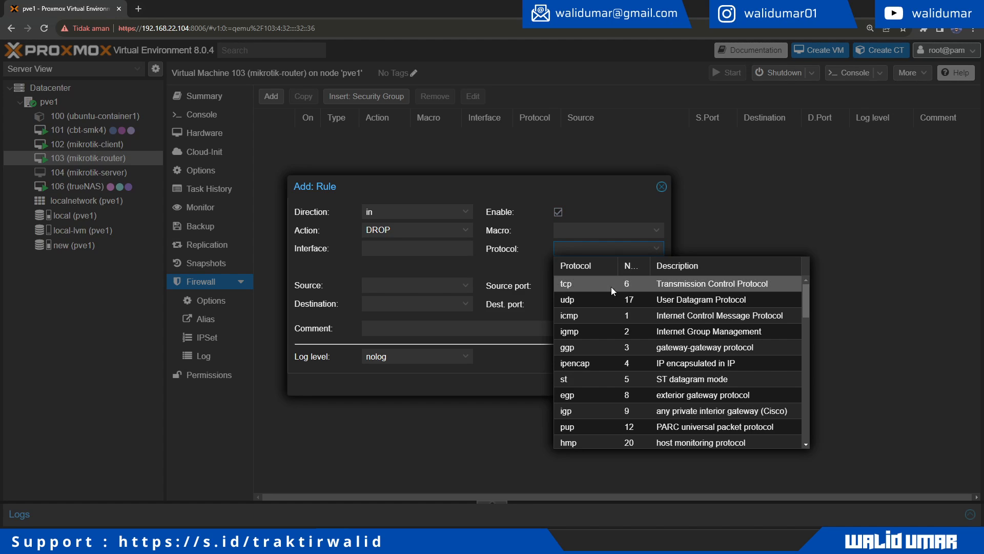
pyautogui.click(597, 319)
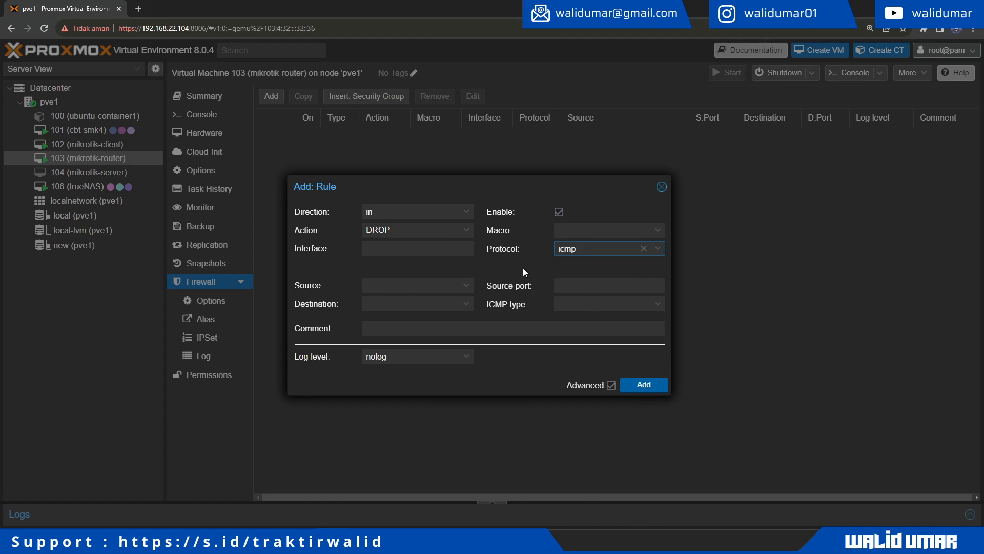
pyautogui.hotkey('alt', 'Tab')
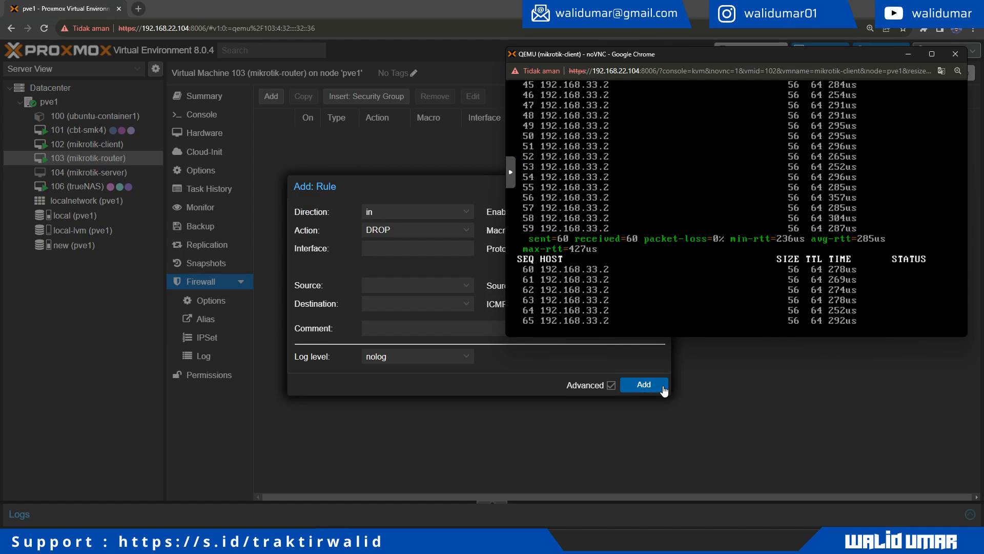
pyautogui.hotkey('alt', 'Tab')
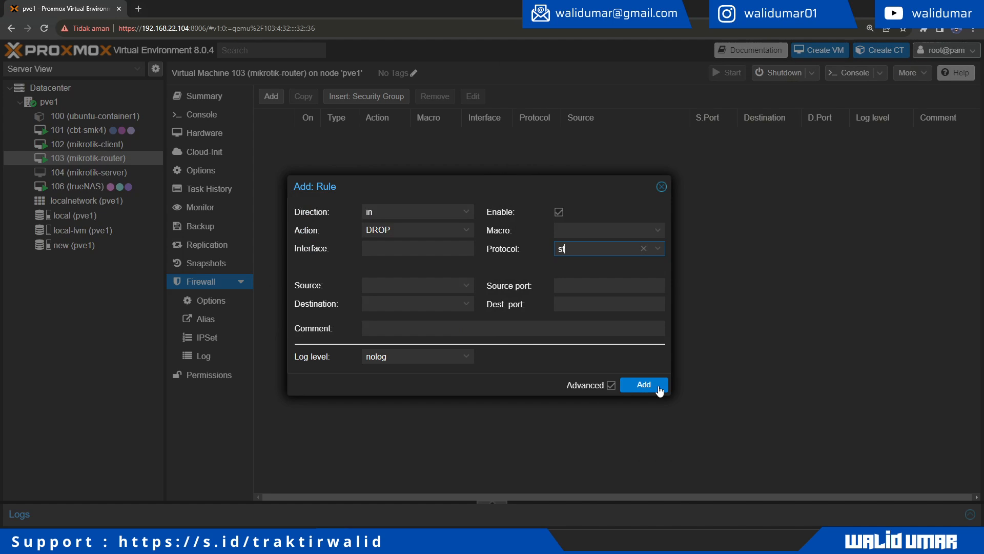
pyautogui.write('i')
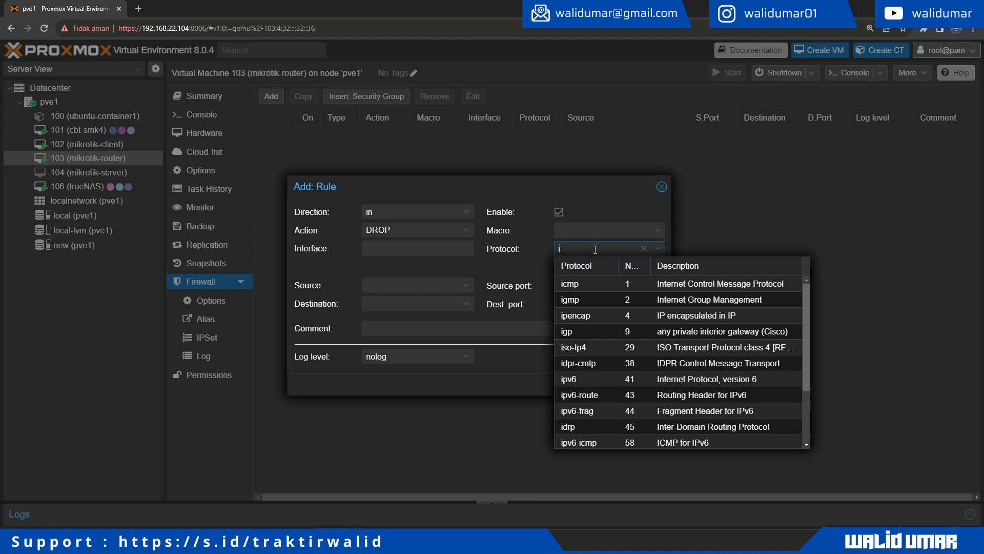
pyautogui.write('cmp')
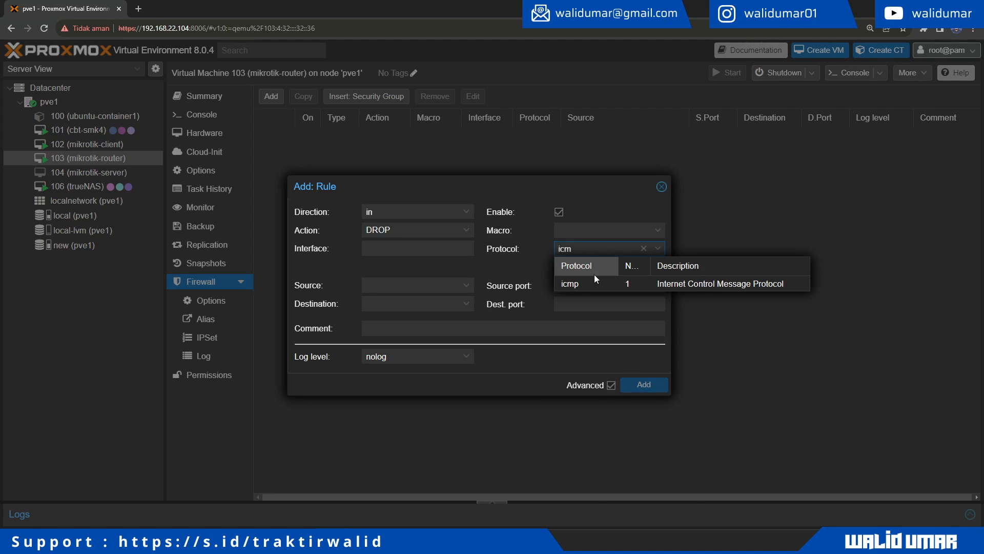
pyautogui.click(595, 279)
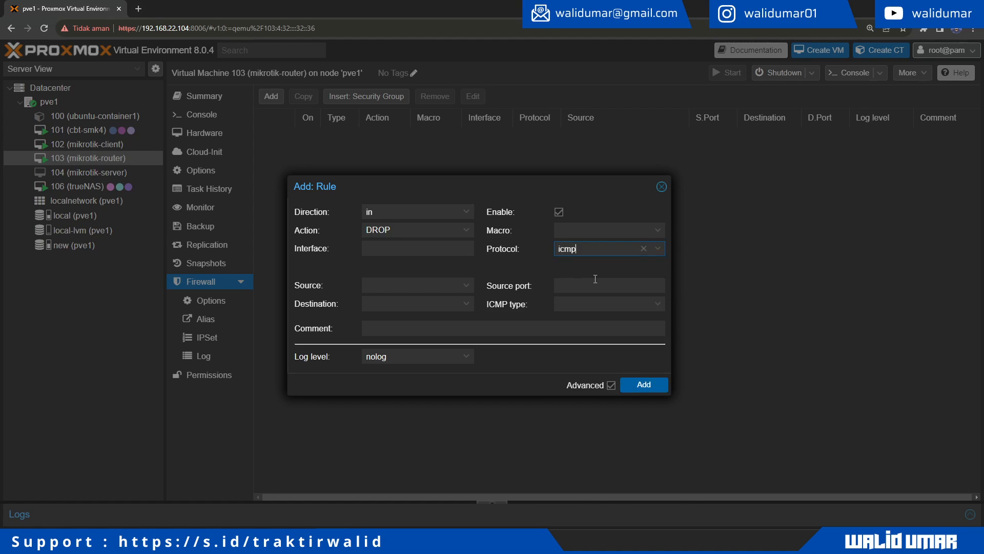
pyautogui.click(640, 388)
pyautogui.hotkey('alt', 'Tab')
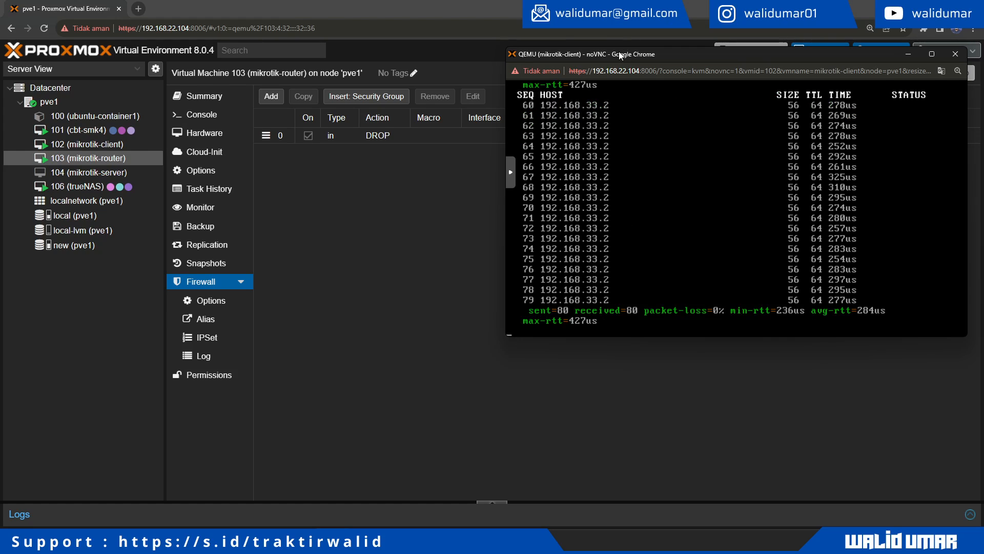
# Step: Stop the client's ping and list its IP addresses, showing 192.168.33.254 on ether3
pyautogui.moveTo(620, 53); pyautogui.dragTo(617, 142)
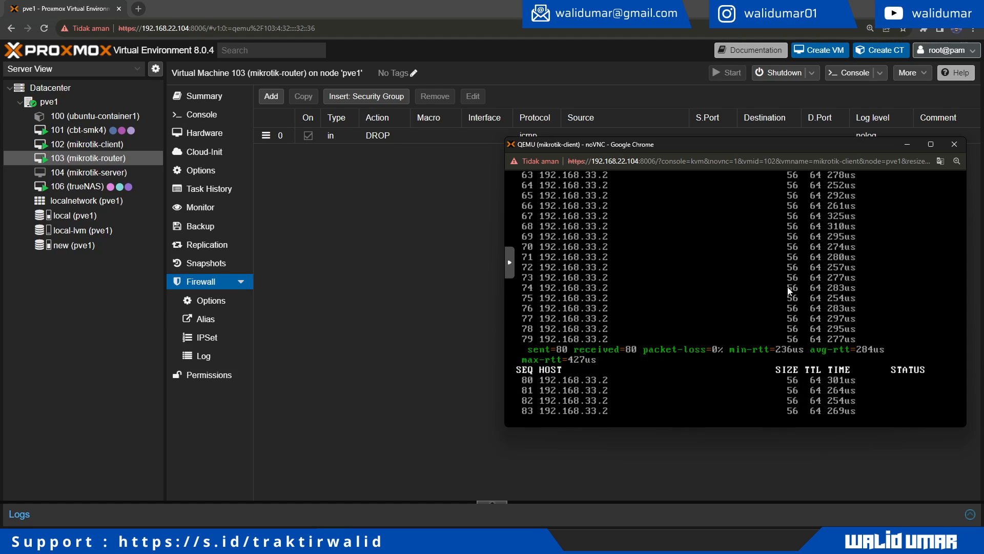
pyautogui.hotkey('ctrl', 'c')
pyautogui.write('ip address/print')
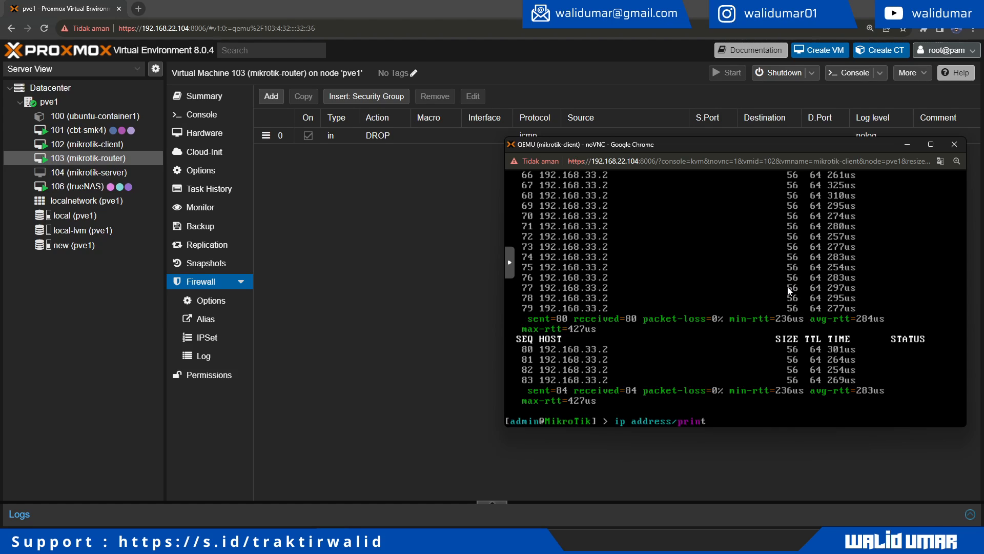
pyautogui.press('Return')
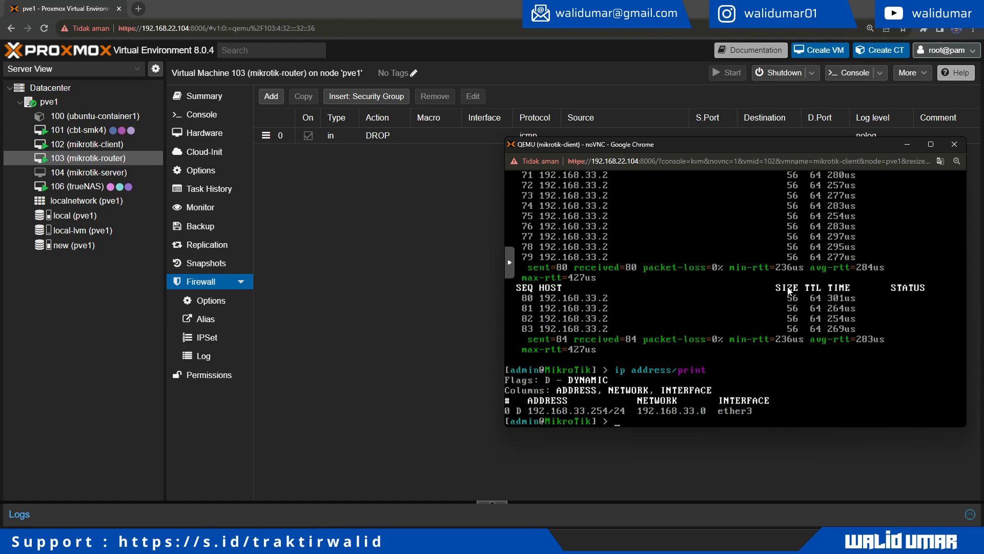
# Step: Edit router firewall rule 0 to set its source to 192.168.33.254
pyautogui.click(401, 138)
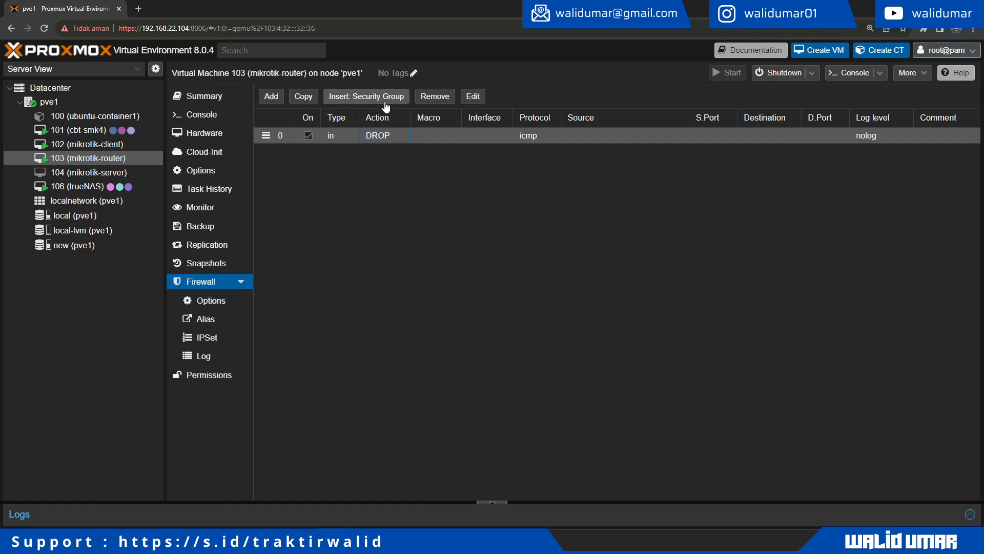
pyautogui.click(472, 98)
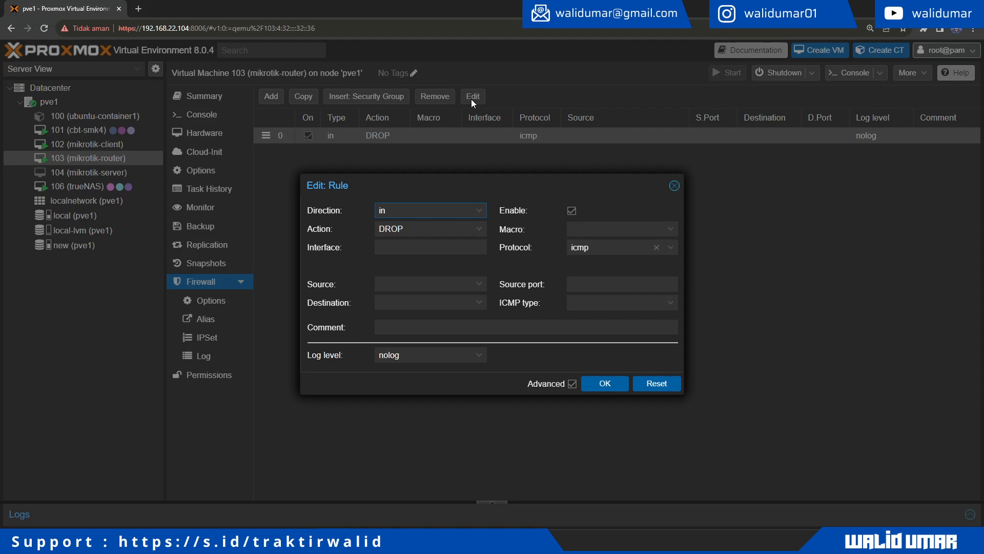
pyautogui.click(412, 285)
pyautogui.write('192')
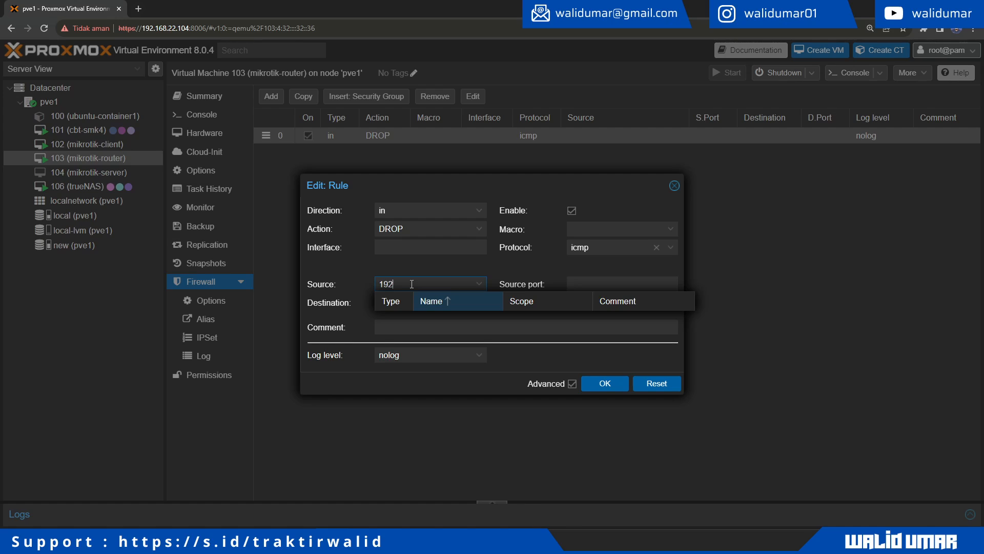
pyautogui.write('.168.33.254')
pyautogui.click(577, 362)
pyautogui.click(605, 383)
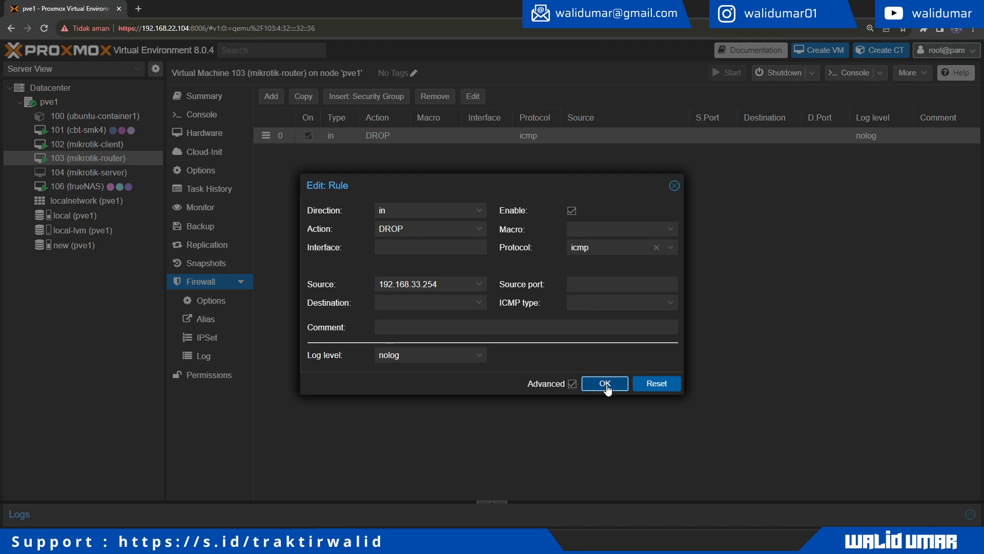
pyautogui.hotkey('alt', 'Tab')
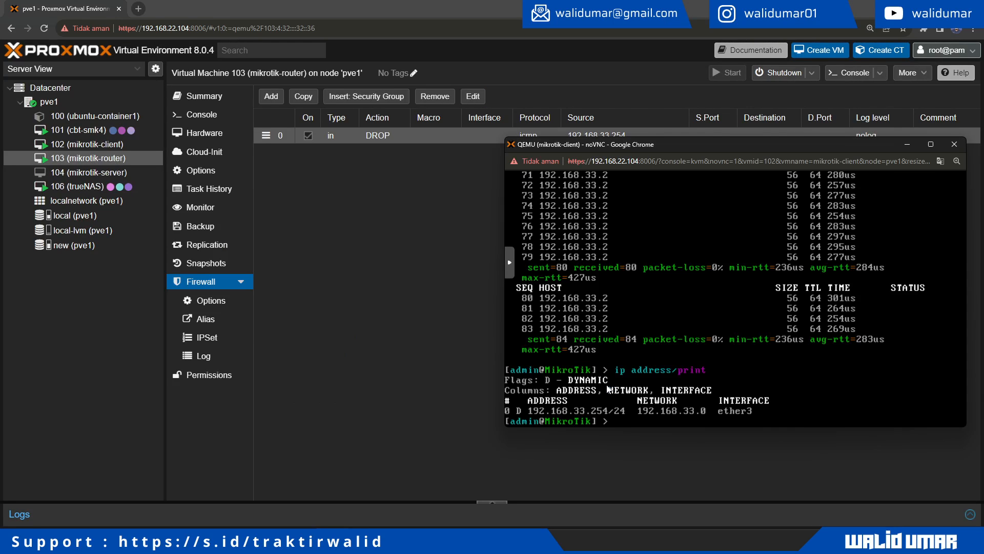
# Step: Rerun the client's ping to 192.168.33.2, which now times out, then ping 8.8.8
pyautogui.press('Up')
pyautogui.press('Up')
pyautogui.press('Return')
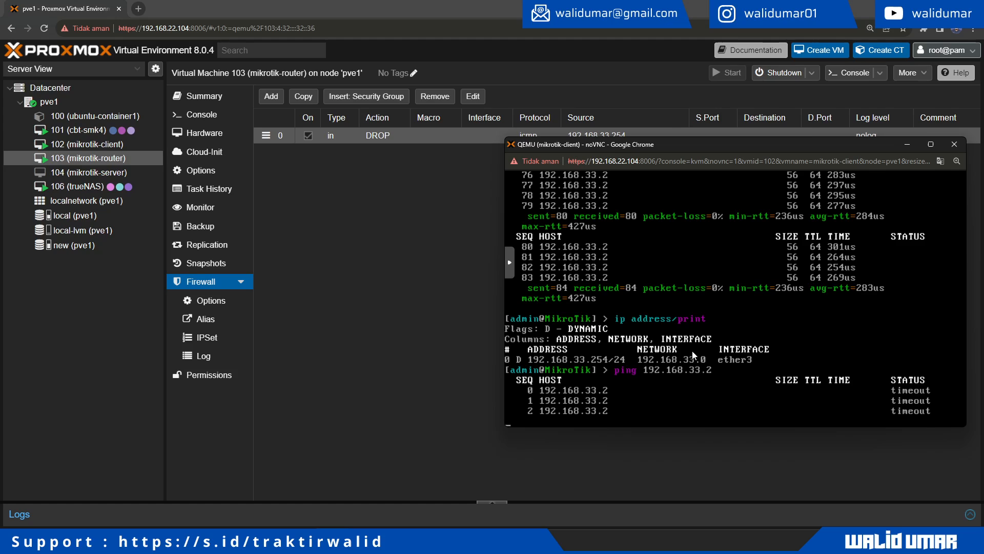
pyautogui.moveTo(594, 144); pyautogui.dragTo(585, 182)
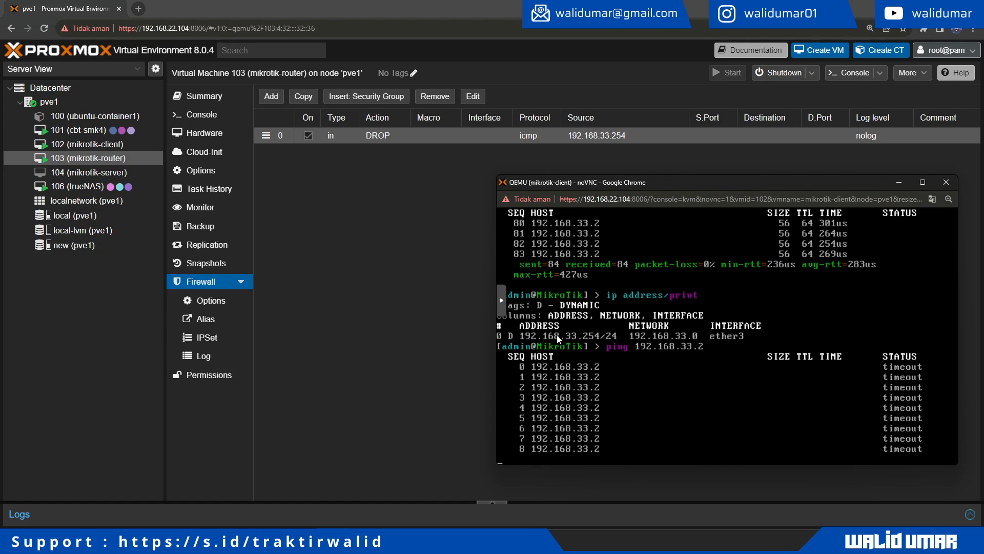
pyautogui.hotkey('ctrl', 'c')
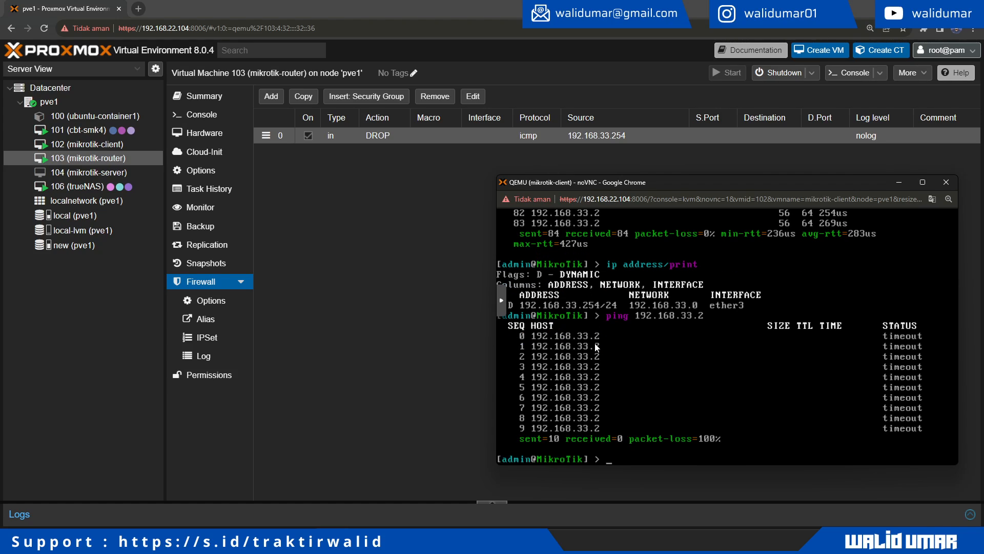
pyautogui.write('ping 8.8.8.8')
pyautogui.press('Return')
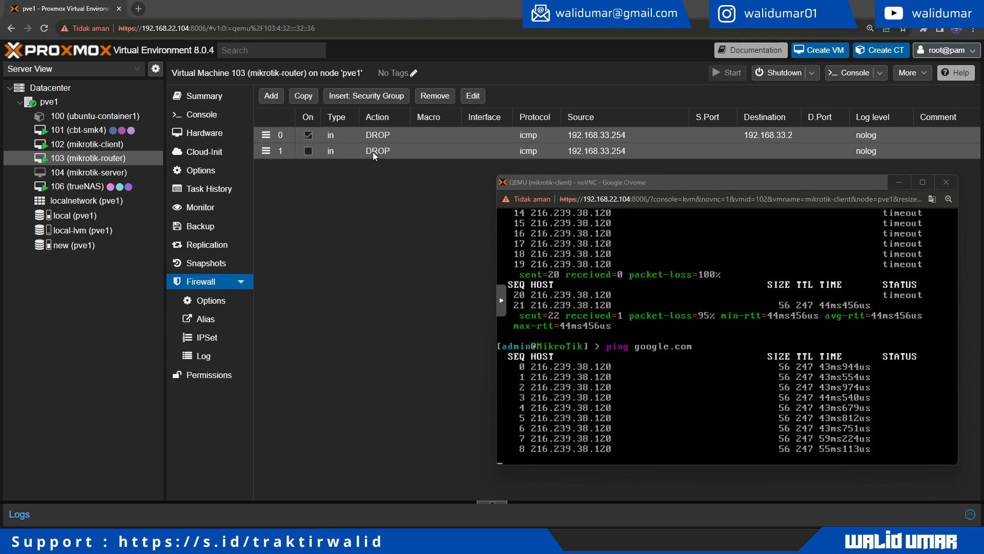
pyautogui.click(396, 184)
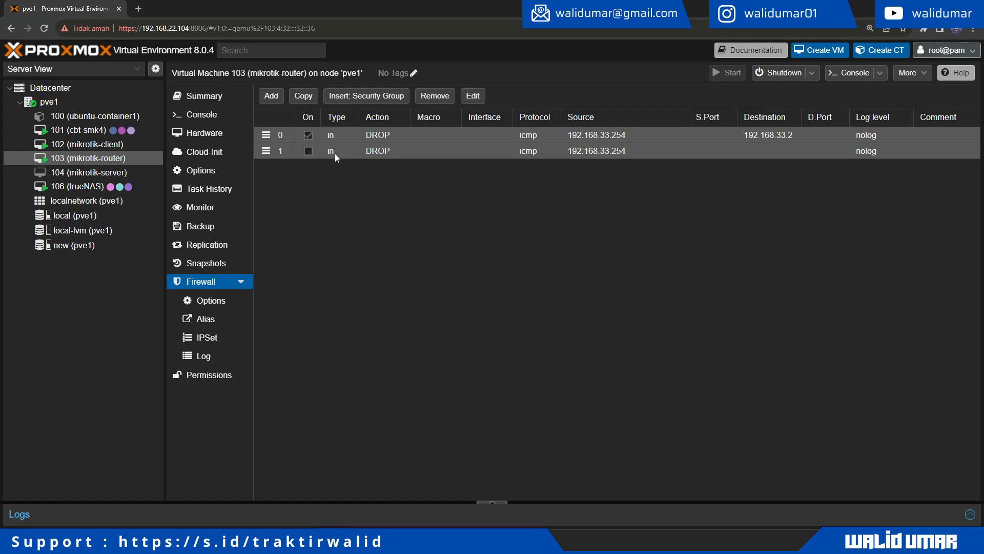
pyautogui.click(473, 96)
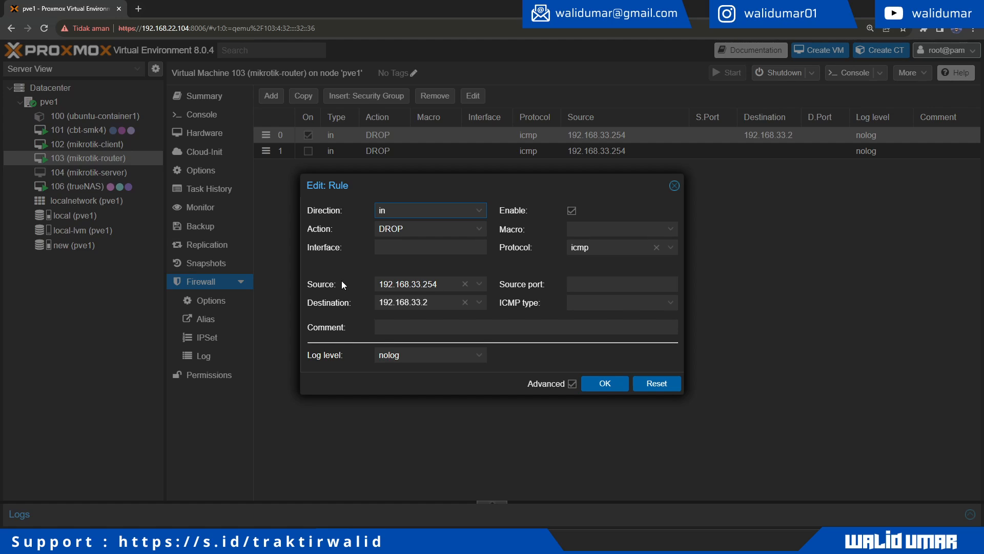
pyautogui.click(612, 387)
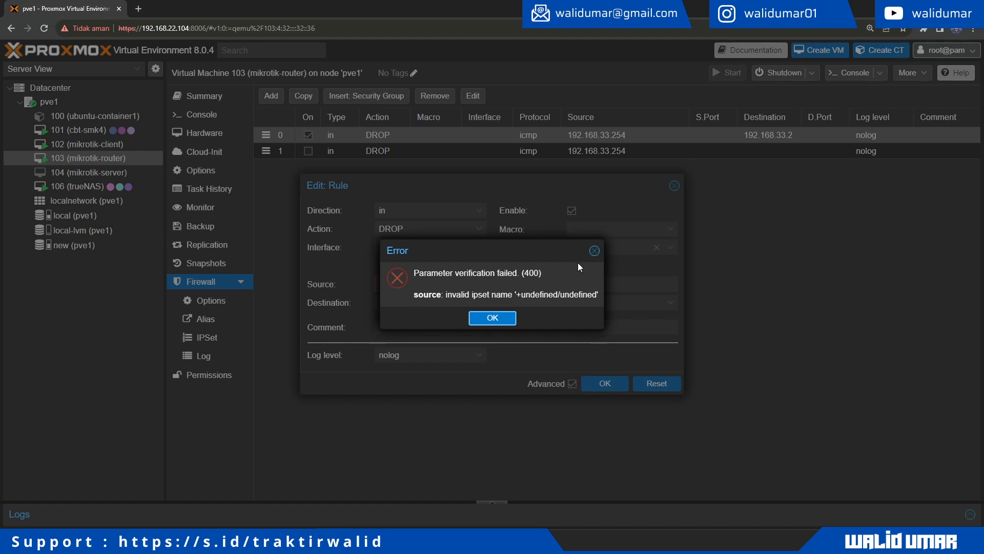
pyautogui.click(594, 251)
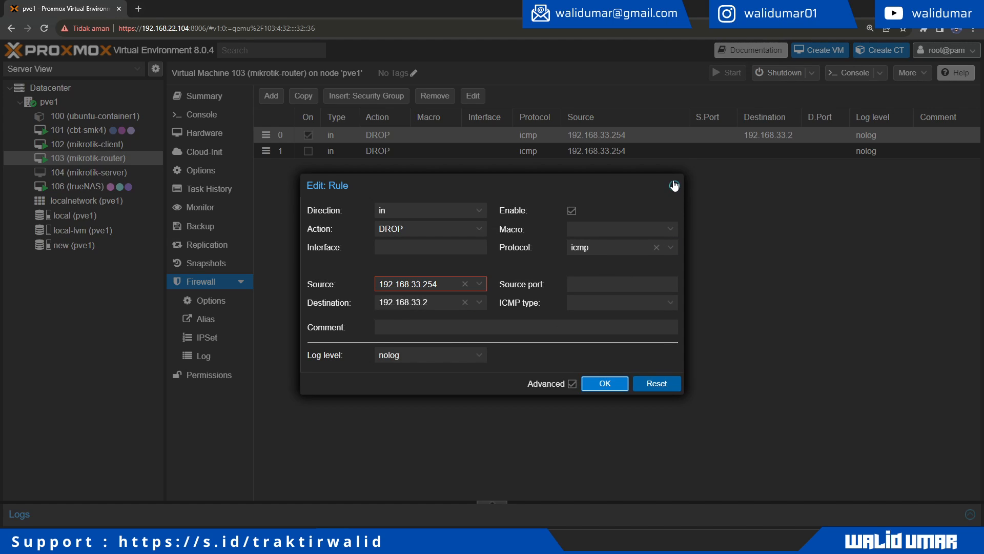
pyautogui.click(674, 185)
pyautogui.hotkey('alt', 'Tab')
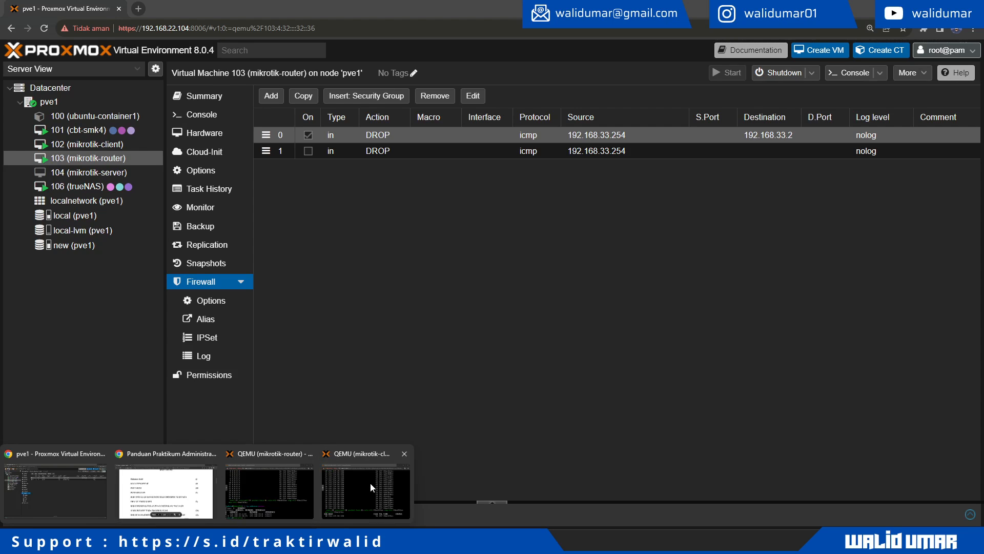
# Step: In the client console, rerun ping 192.168.33.2; all 9 attempts time out
pyautogui.click(370, 483)
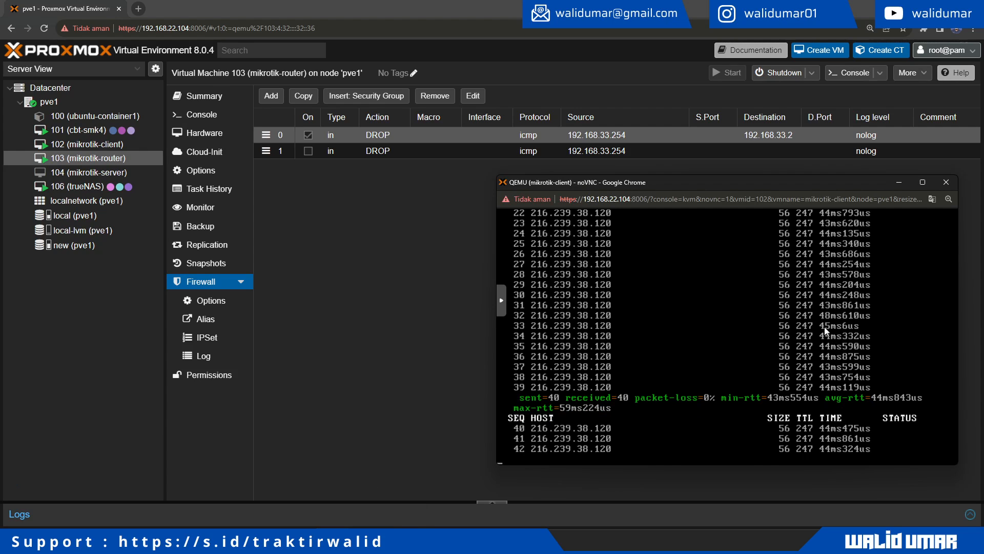
pyautogui.hotkey('ctrl', 'c')
pyautogui.press('Up')
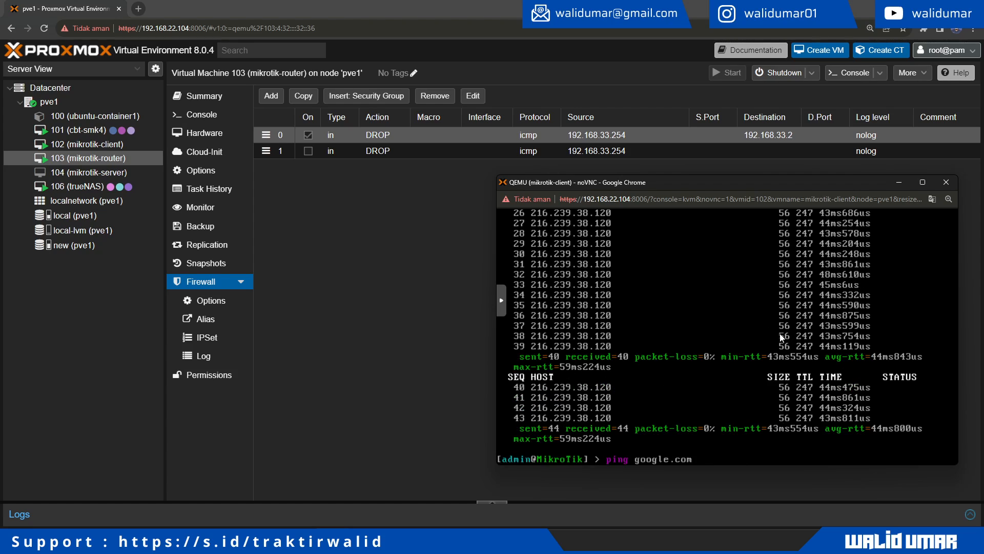
pyautogui.press('Up')
pyautogui.press('Up')
pyautogui.press('Return')
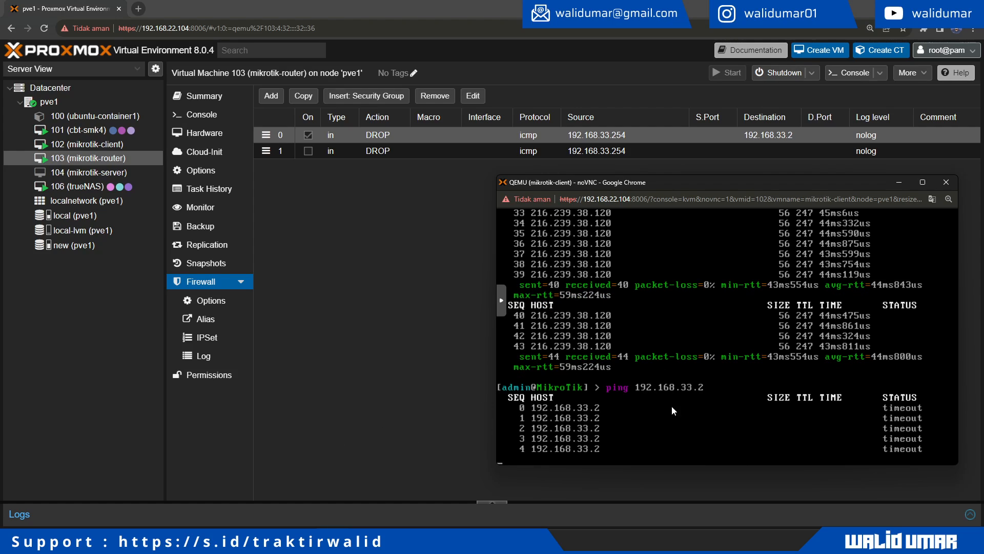
pyautogui.click(355, 217)
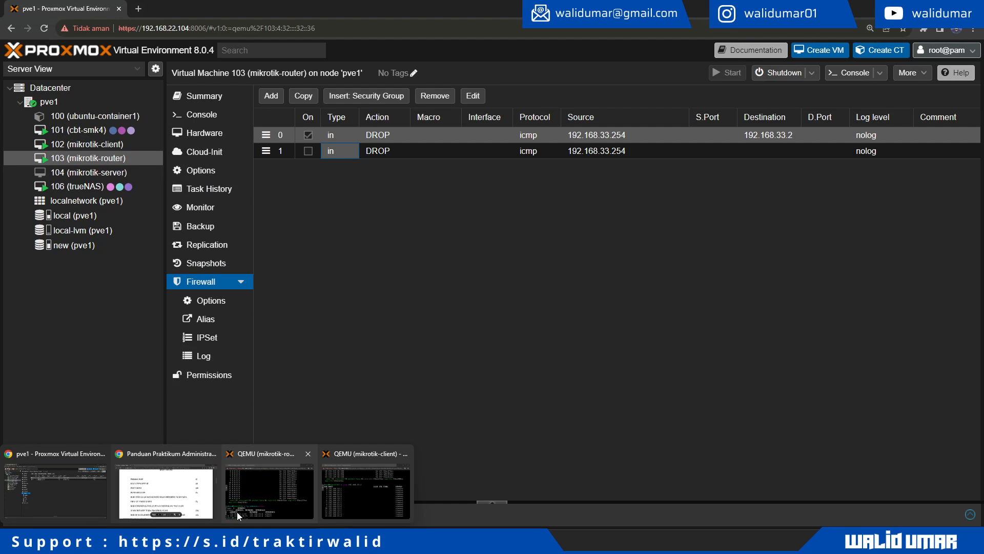
# Step: From the router console, ping 192.168.33.254 and stop after 10 of 10 replies
pyautogui.click(284, 485)
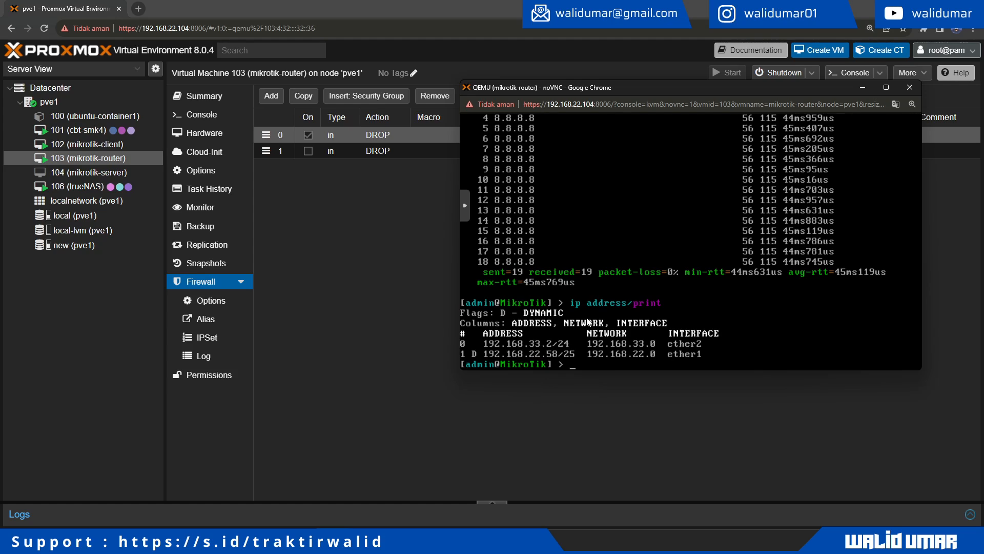
pyautogui.write('ping')
pyautogui.moveTo(630, 87); pyautogui.dragTo(639, 183)
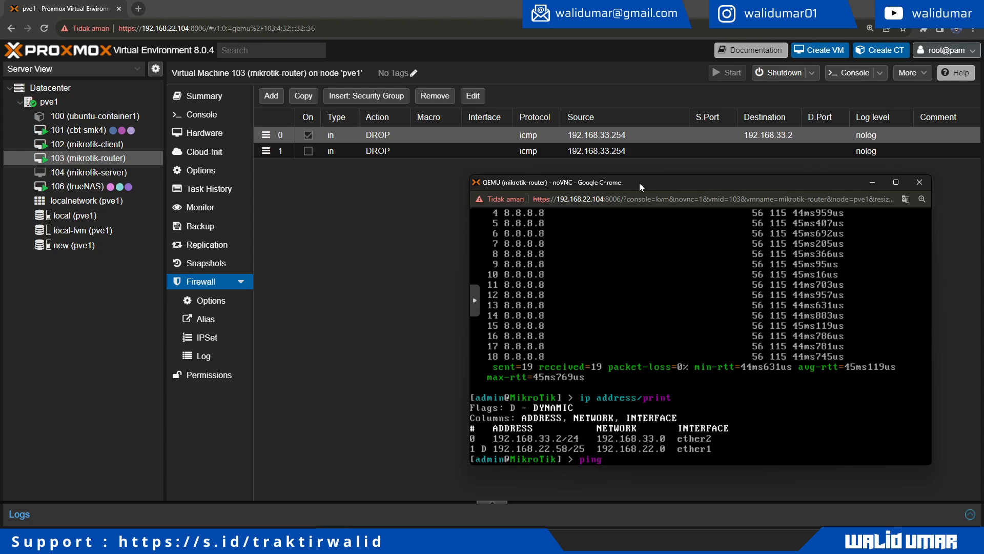
pyautogui.write('192.168.33.254')
pyautogui.press('Return')
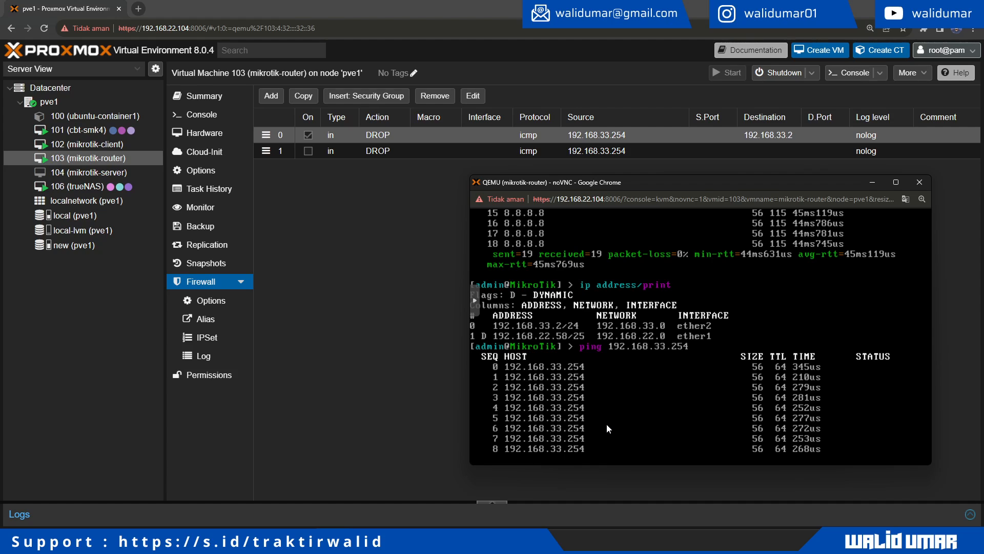
pyautogui.hotkey('ctrl', 'c')
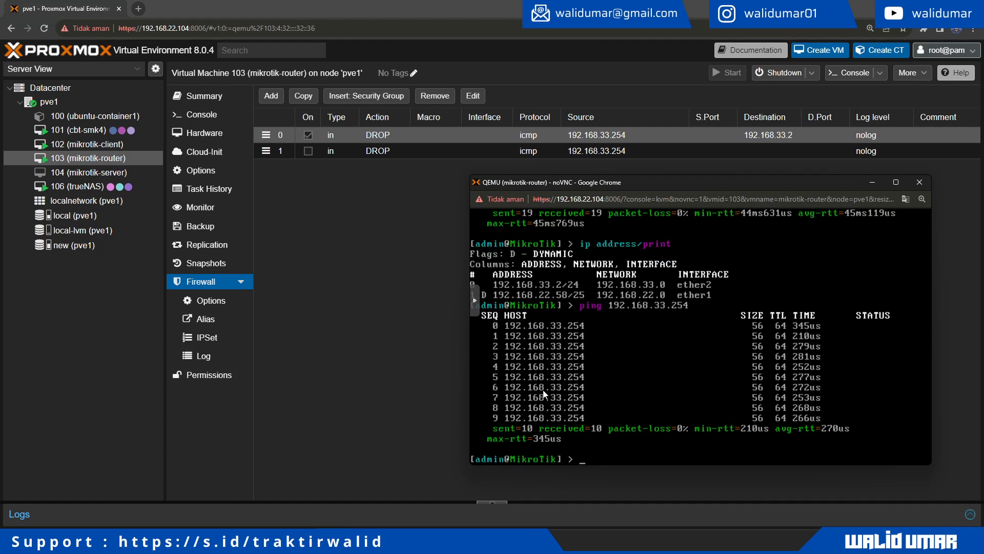
# Step: Start a new router firewall rule with direction out and action DROP
pyautogui.click(272, 96)
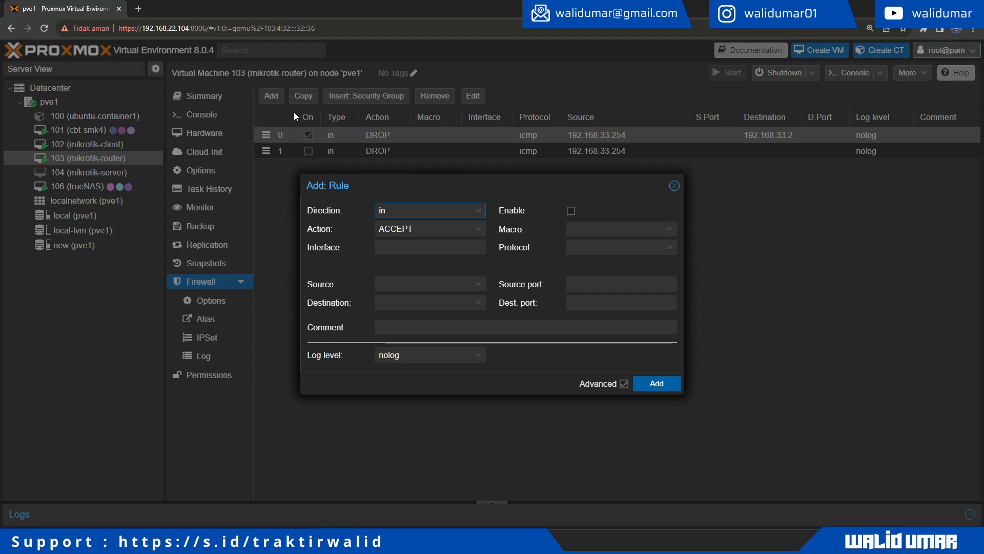
pyautogui.click(464, 216)
pyautogui.click(447, 241)
pyautogui.click(468, 229)
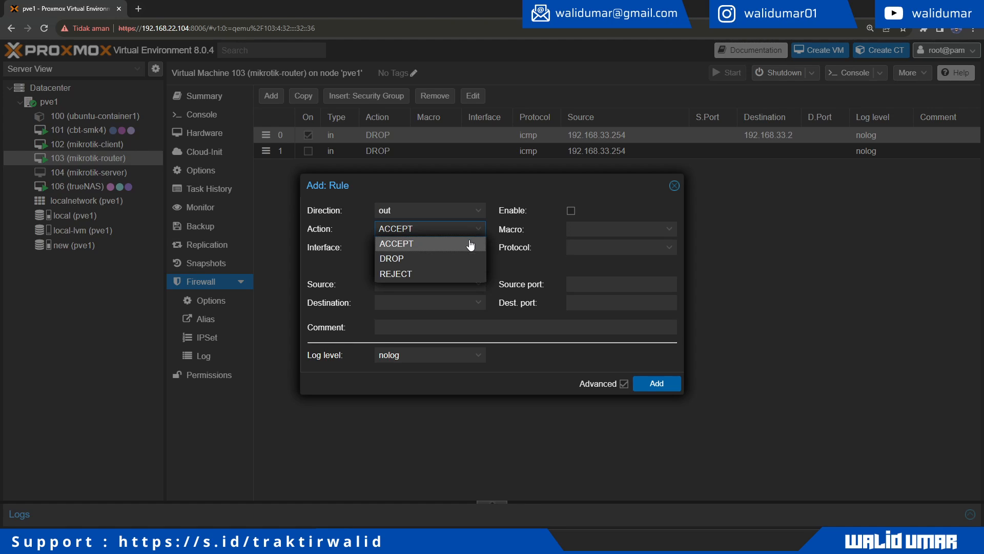
pyautogui.click(446, 263)
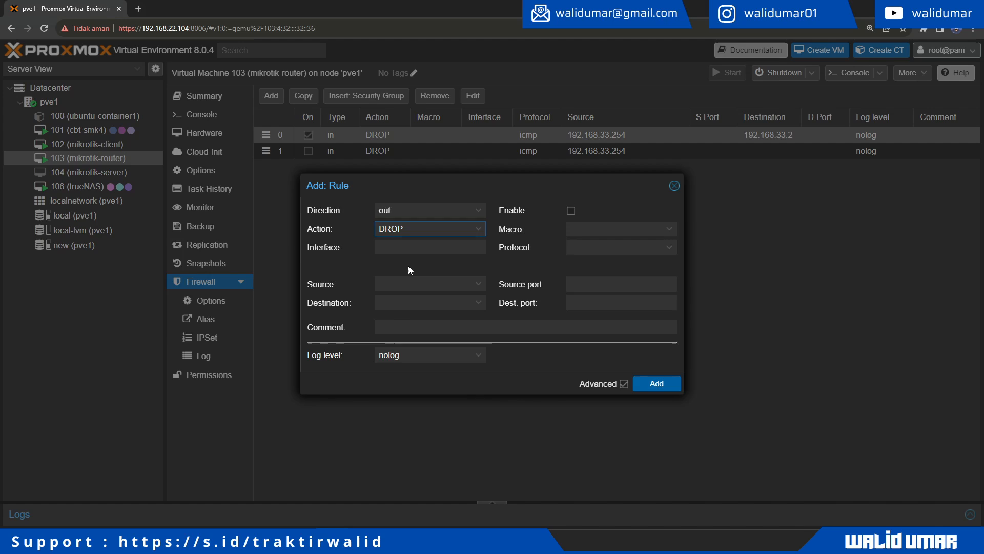
pyautogui.hotkey('alt', 'Tab')
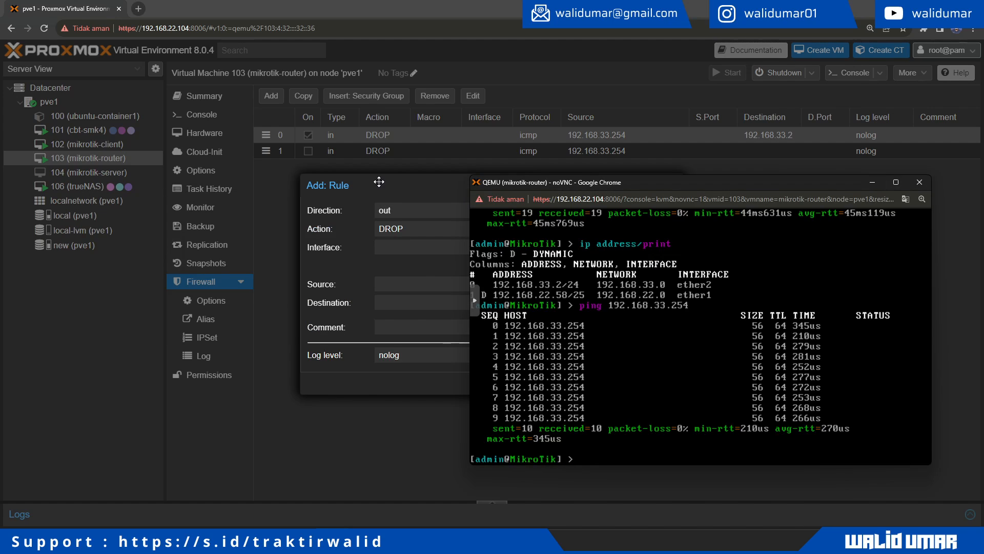
pyautogui.moveTo(533, 187); pyautogui.dragTo(540, 236)
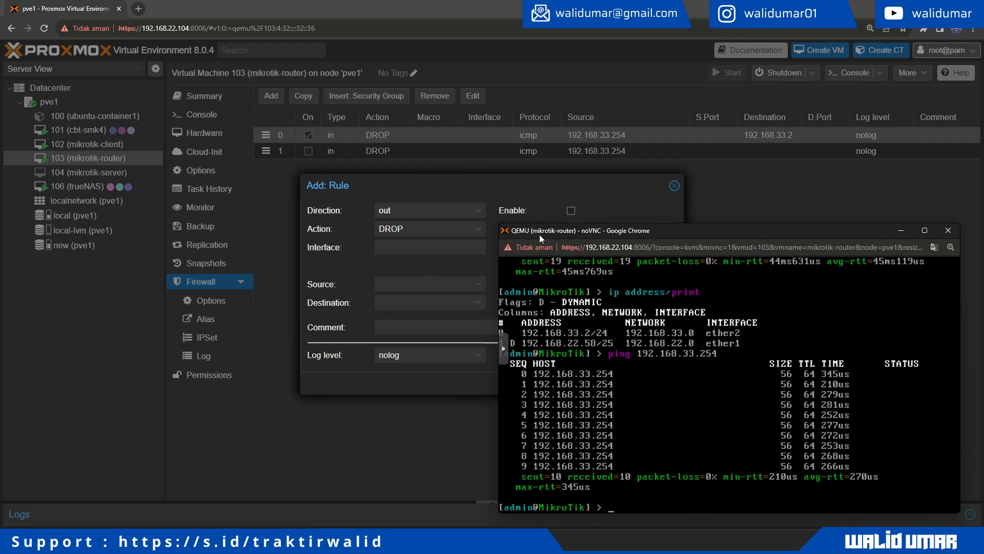
# Step: Set source 192.168.33.2, destination 192.168.33.254, enable it, choose icmp, and add the rule
pyautogui.click(407, 288)
pyautogui.write('1')
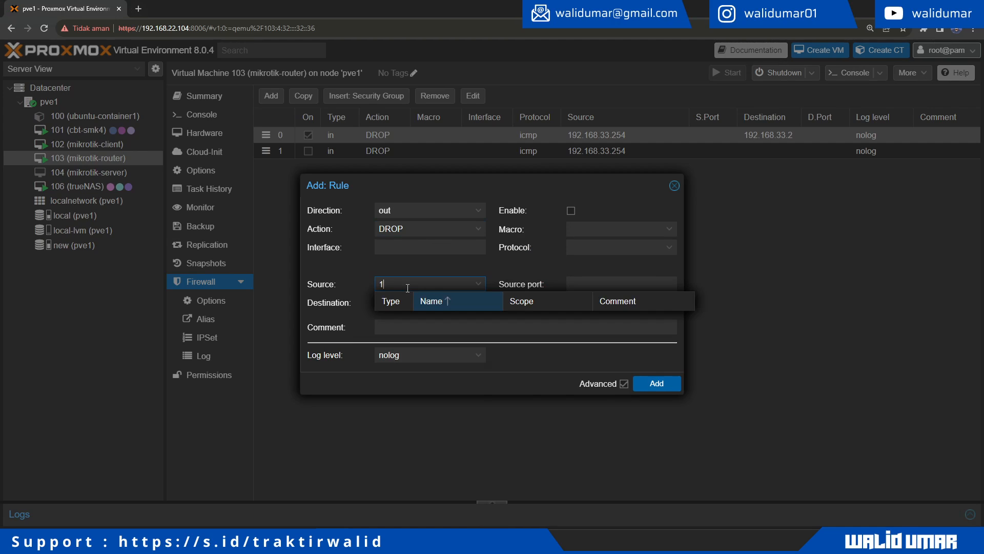
pyautogui.write('92.168.33.2')
pyautogui.press('Tab')
pyautogui.write('192.168.33.2')
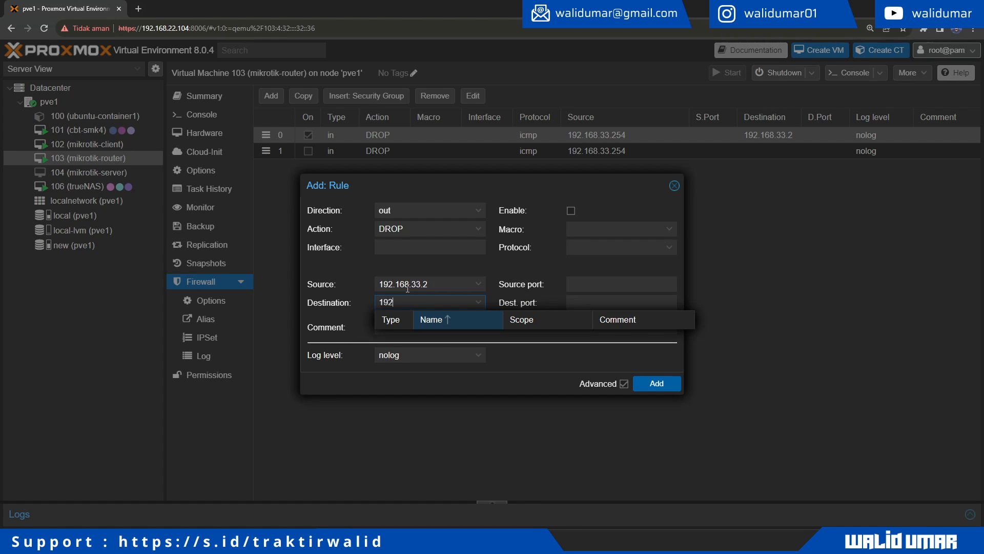
pyautogui.write('54')
pyautogui.click(571, 211)
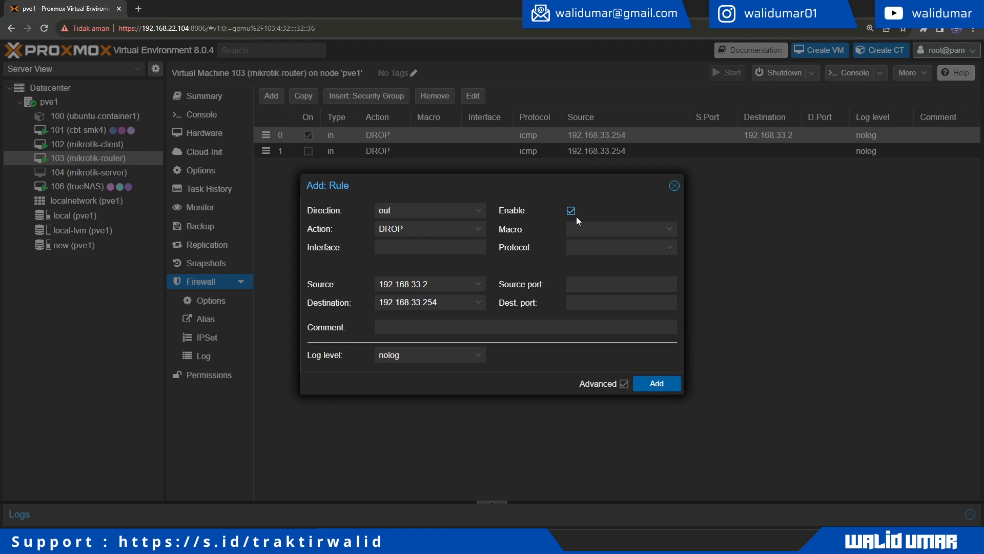
pyautogui.click(670, 251)
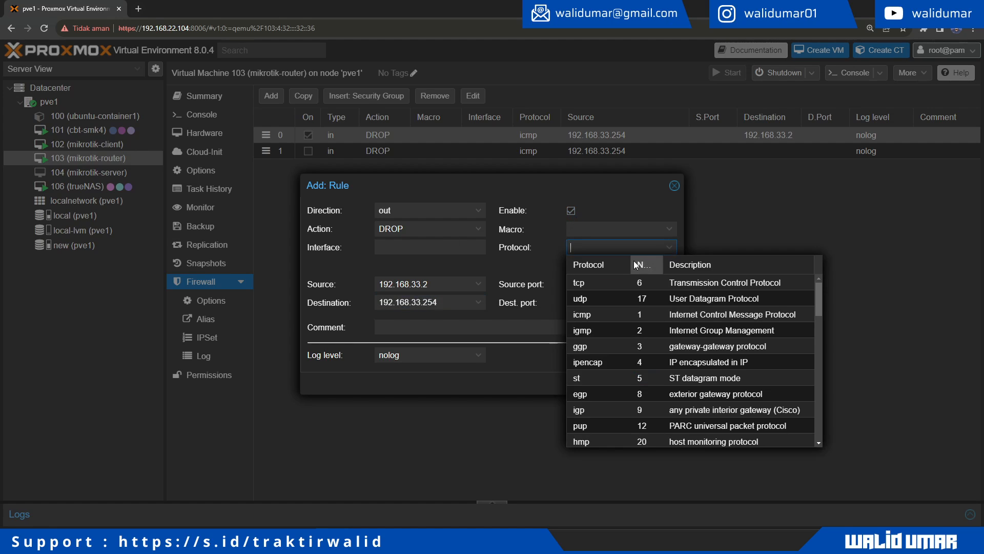
pyautogui.click(604, 318)
pyautogui.click(660, 385)
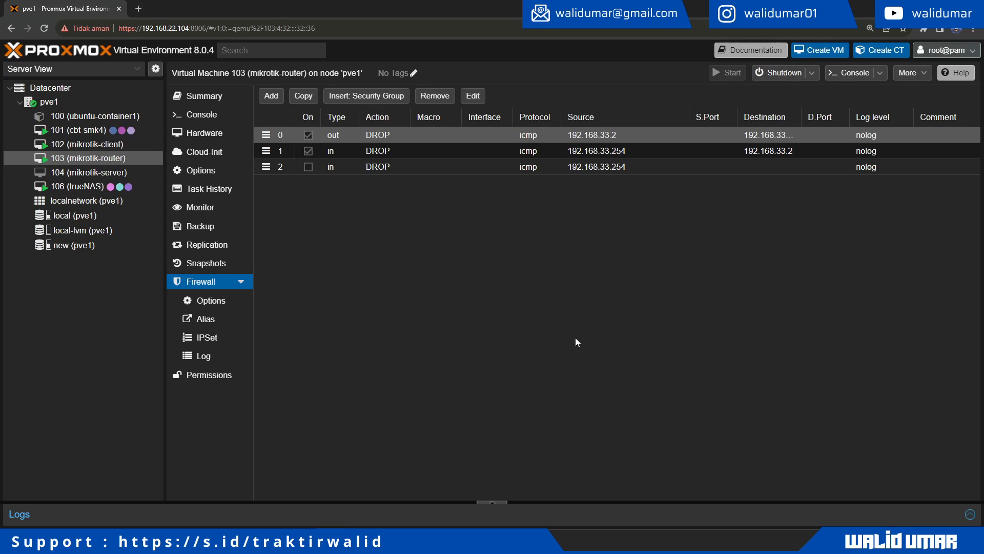
# Step: Rerun the router's ping to 192.168.33.254 in the MikroTik console
pyautogui.hotkey('alt', 'Tab')
pyautogui.press('Up')
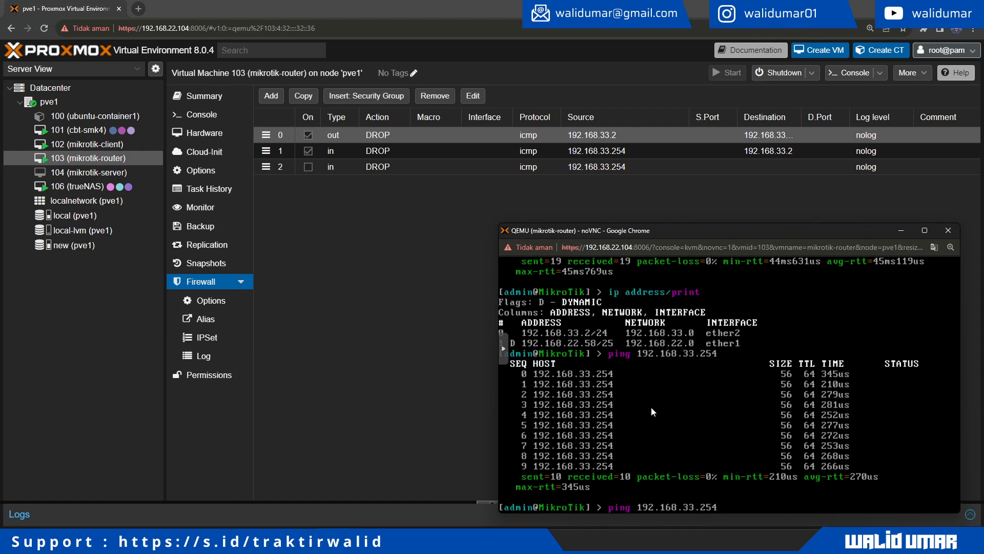
pyautogui.press('Return')
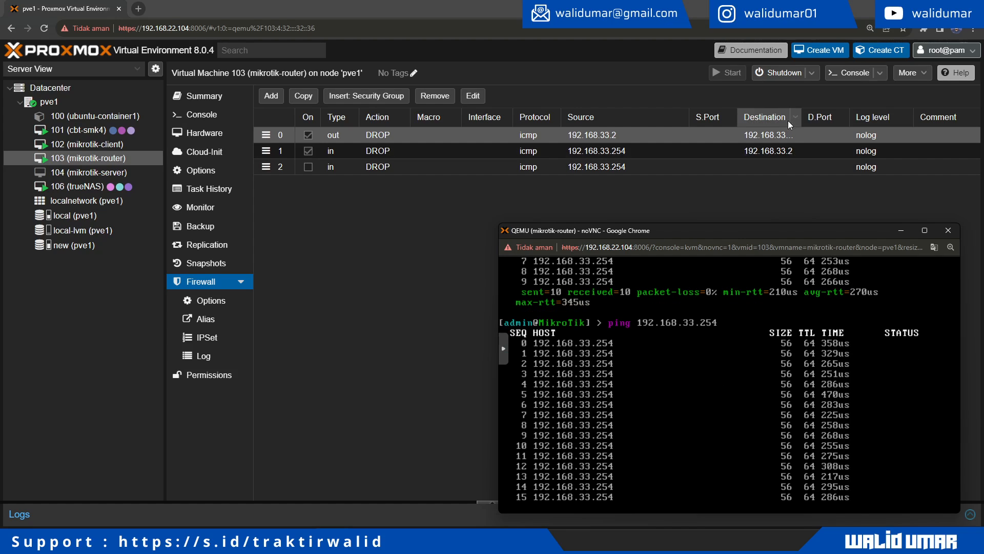
# Step: Widen the Destination column and toggle the router's out DROP rule
pyautogui.moveTo(800, 118); pyautogui.dragTo(824, 114)
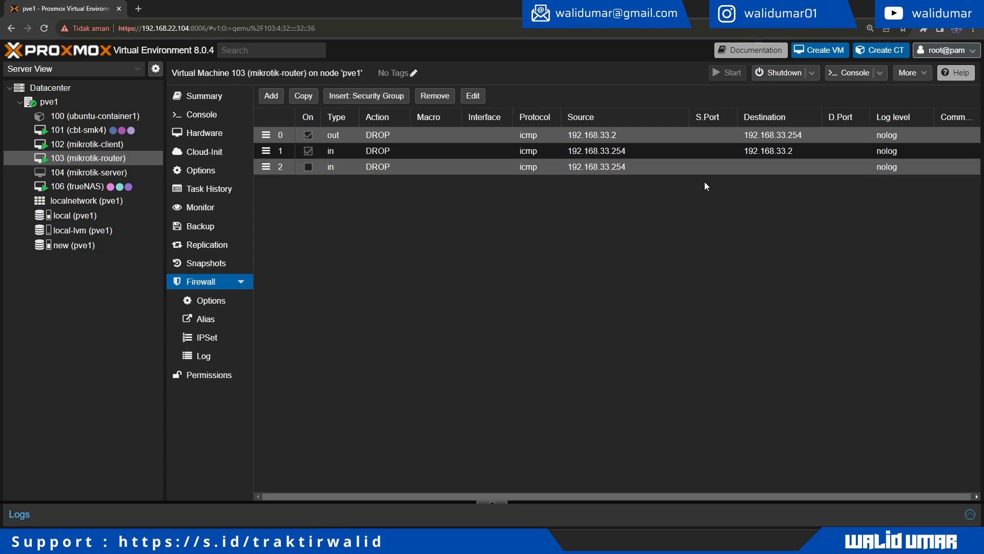
pyautogui.hotkey('alt', 'Tab')
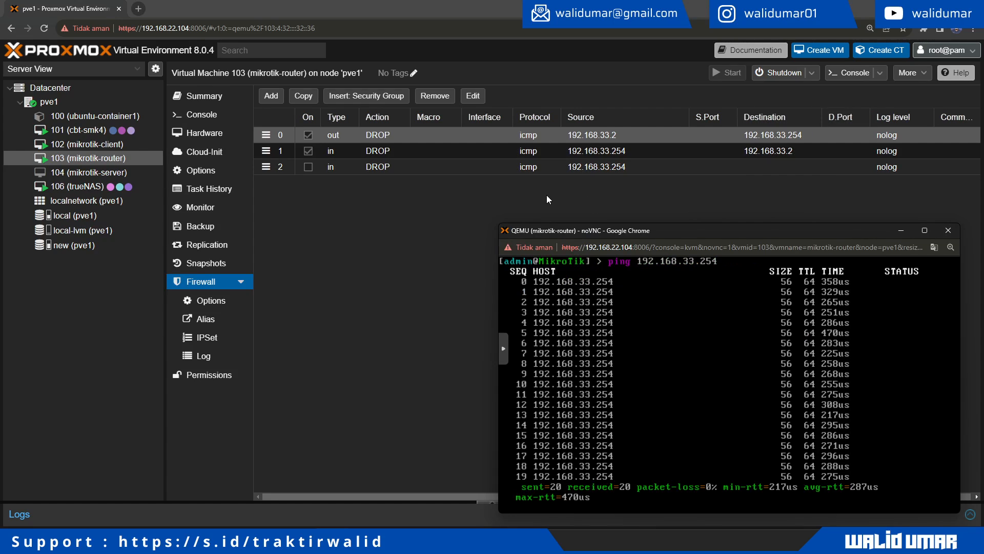
pyautogui.click(397, 205)
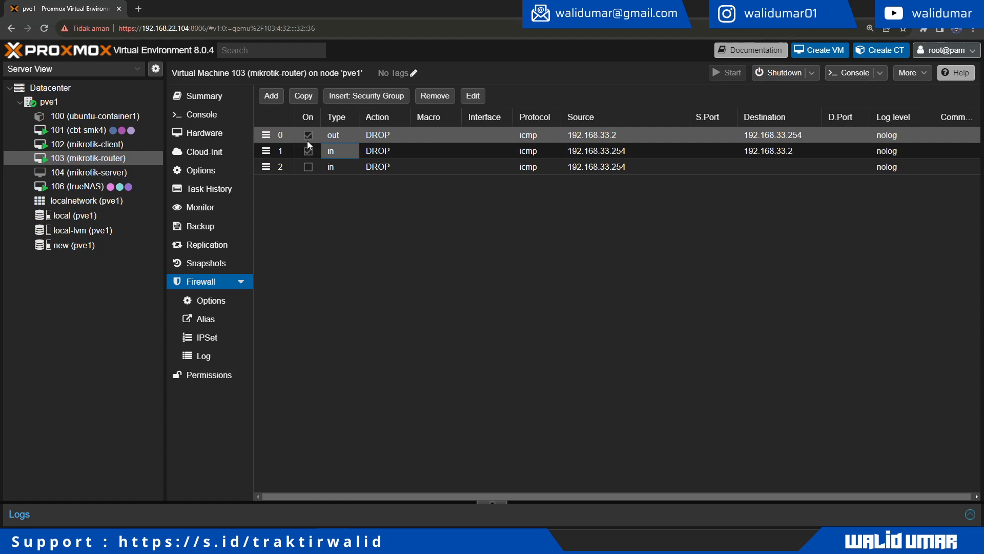
pyautogui.click(308, 135)
# Step: Restart the ping, stop it after 8 replies, and show mikrotik-client's firewall rules
pyautogui.hotkey('alt', 'Tab')
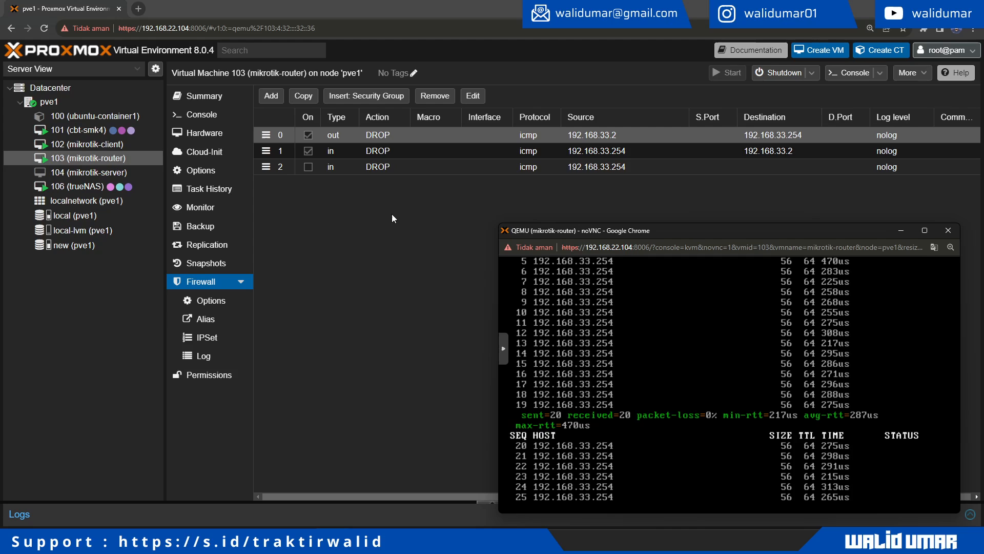
pyautogui.hotkey('ctrl', 'c')
pyautogui.press('Up')
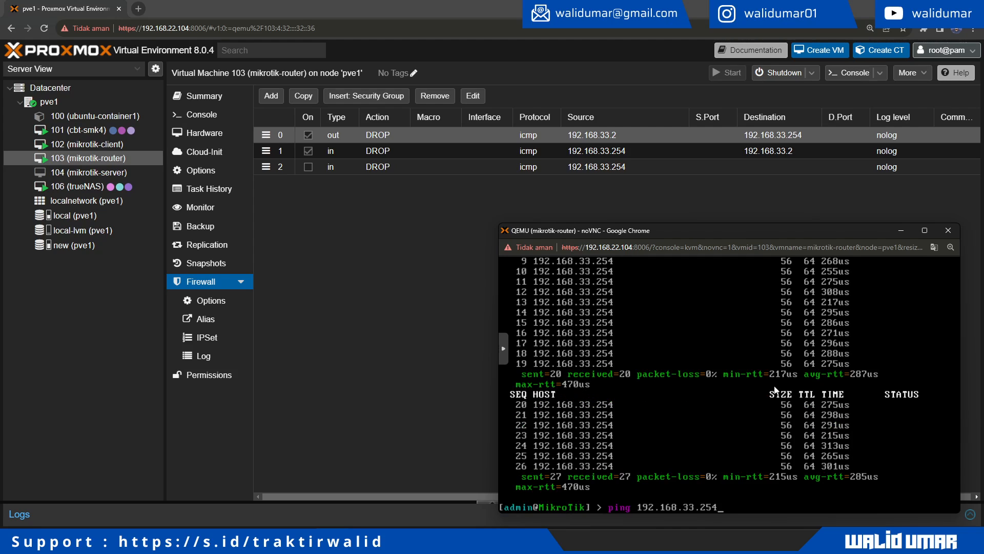
pyautogui.press('Return')
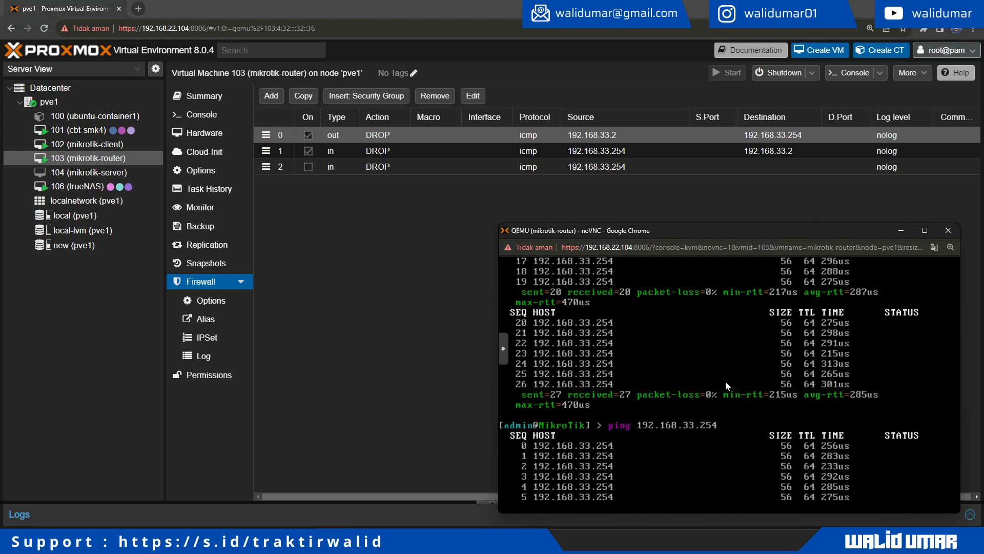
pyautogui.hotkey('ctrl', 'c')
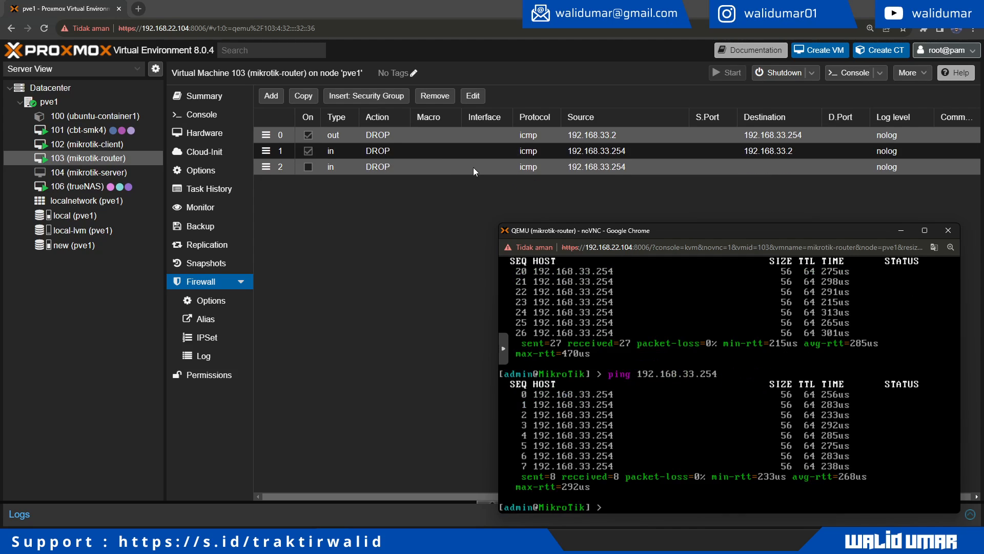
pyautogui.click(90, 142)
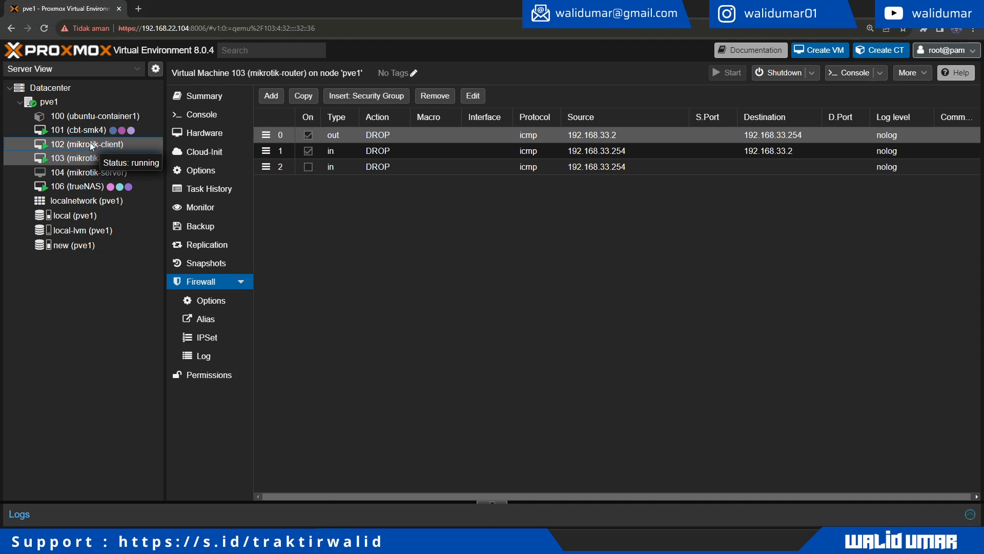
# Step: Start a new client firewall rule with action DROP and source 192.168.33.2
pyautogui.click(271, 97)
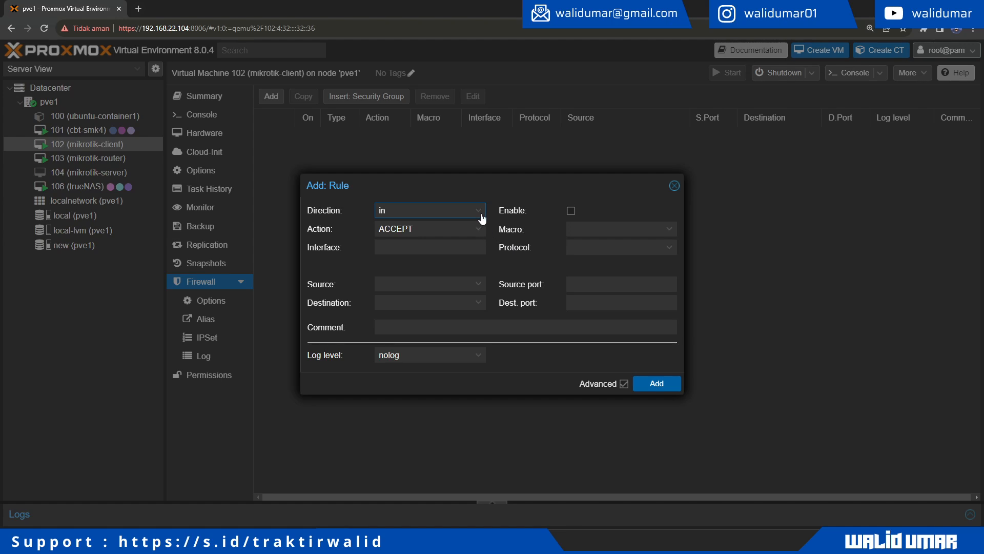
pyautogui.click(477, 229)
pyautogui.click(437, 256)
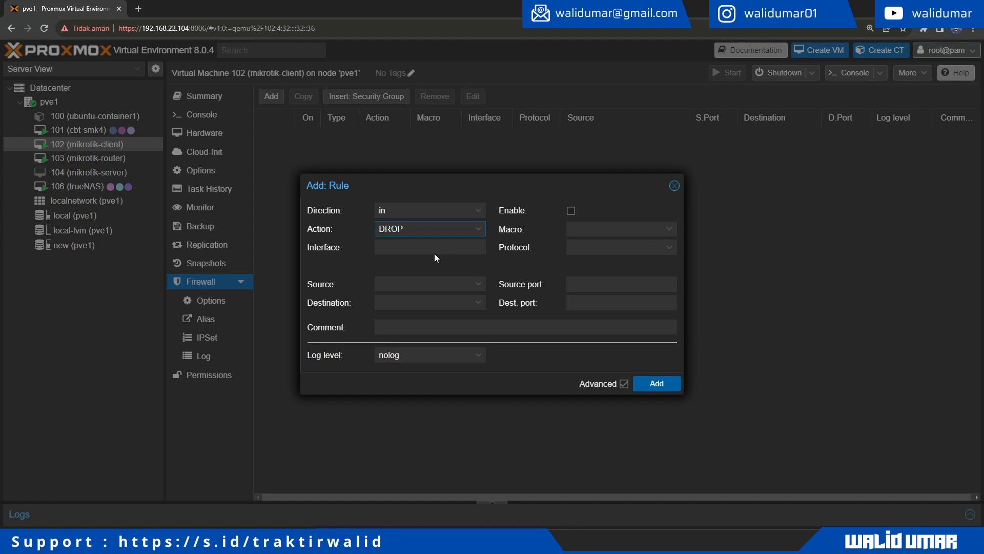
pyautogui.click(413, 283)
pyautogui.write('192.')
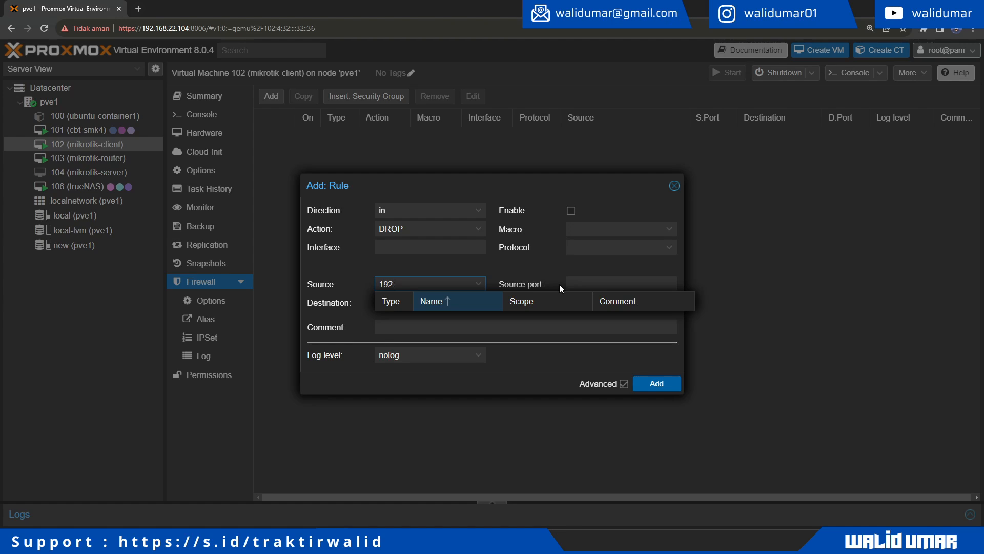
pyautogui.write('168.33.254')
pyautogui.press('BackSpace')
pyautogui.press('BackSpace')
# Step: Set the rule's destination to 192.168.33.254 and protocol icmp, then add it
pyautogui.press('Tab')
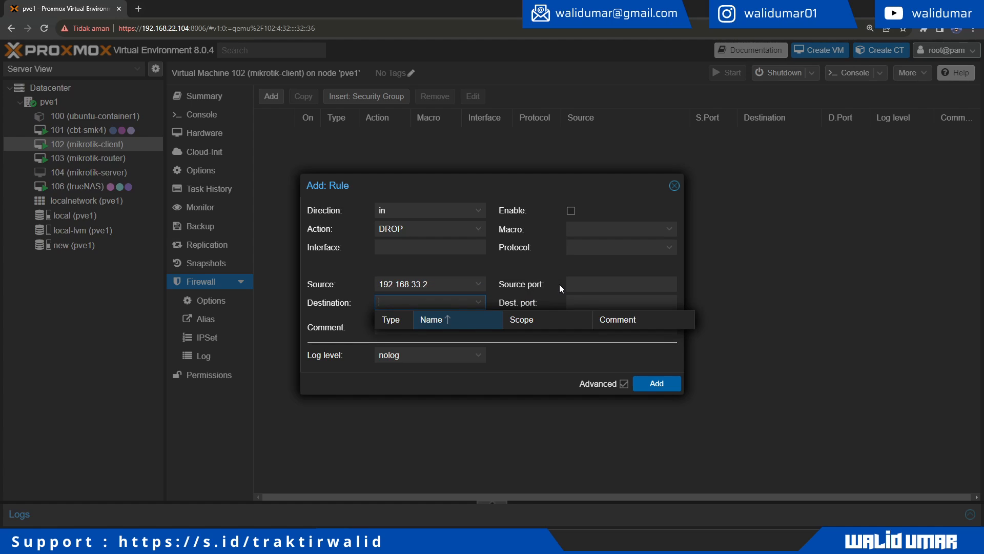
pyautogui.write('192.168.33.254')
pyautogui.click(463, 264)
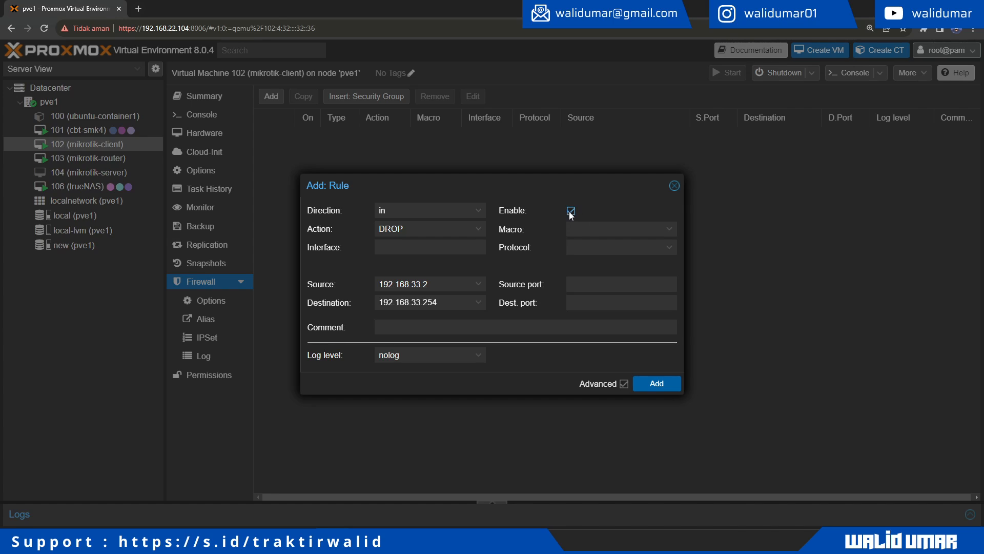
pyautogui.click(668, 250)
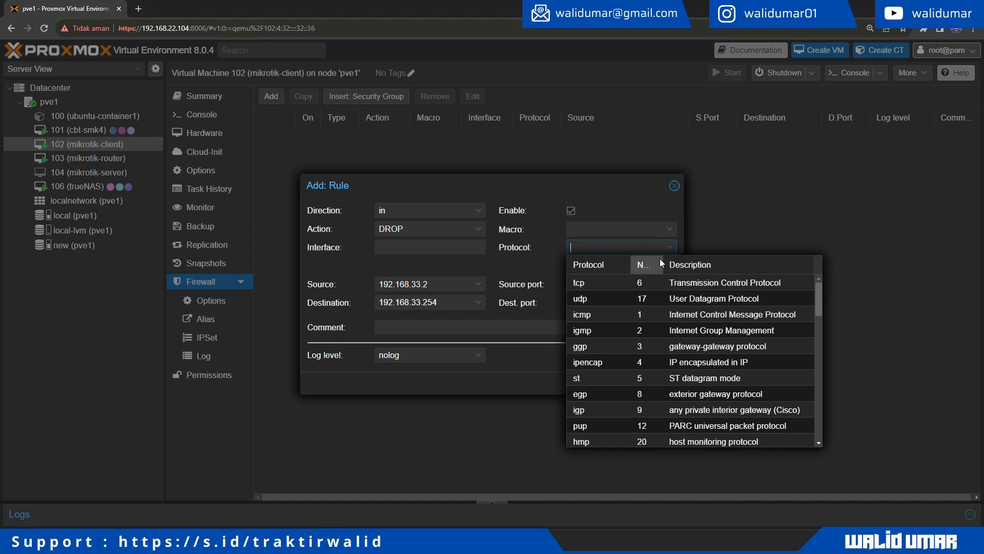
pyautogui.click(601, 314)
pyautogui.click(661, 385)
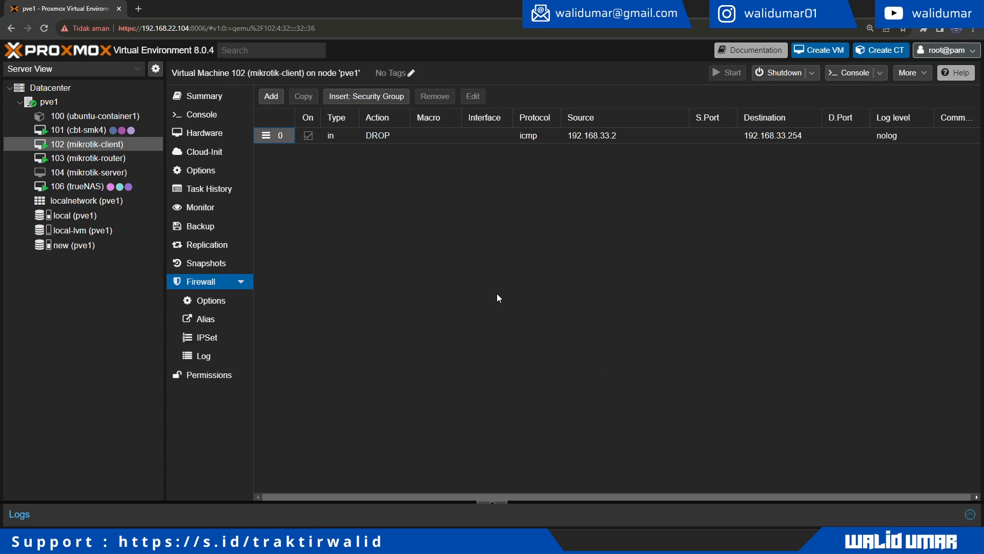
# Step: Rerun the router's ping to 192.168.33.254 from its console
pyautogui.hotkey('alt', 'Tab')
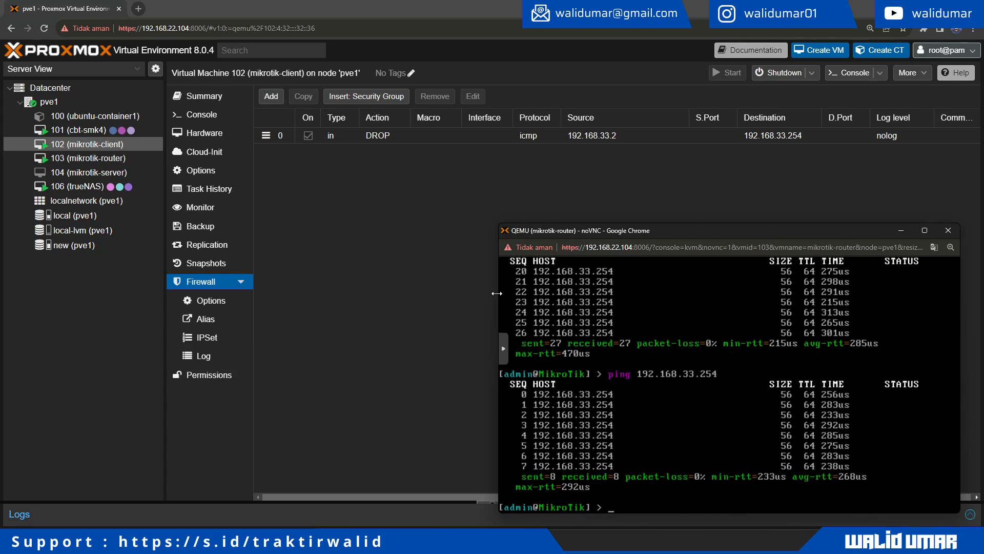
pyautogui.press('Up')
pyautogui.press('Return')
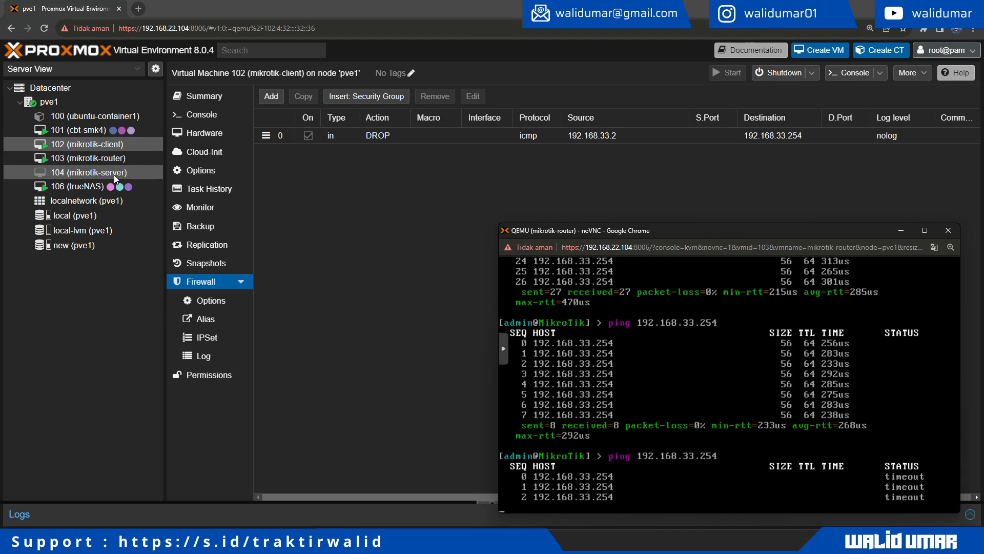
# Step: Compare the router's and client's firewall rules, ending on the router's list
pyautogui.click(121, 162)
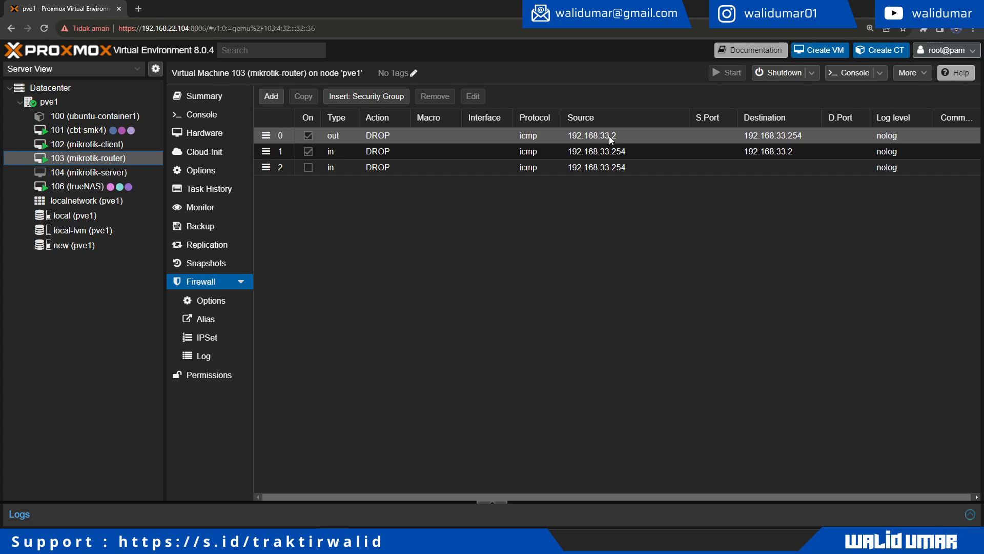
pyautogui.hotkey('alt', 'Tab')
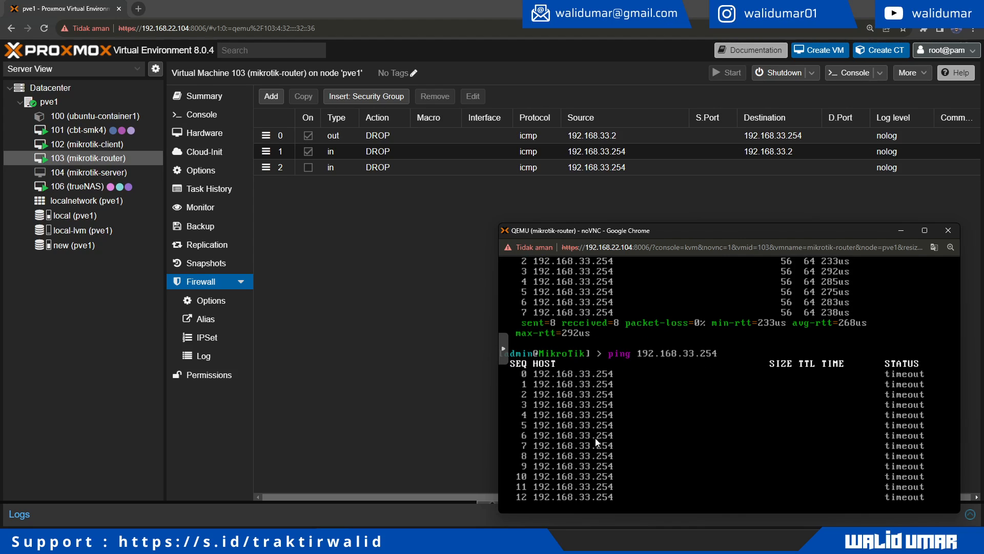
pyautogui.click(339, 281)
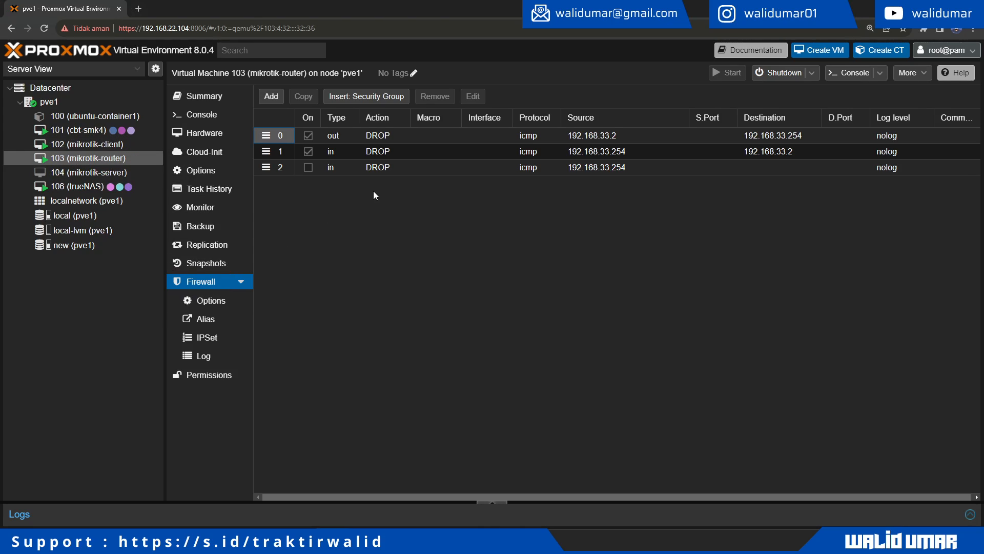
pyautogui.click(104, 149)
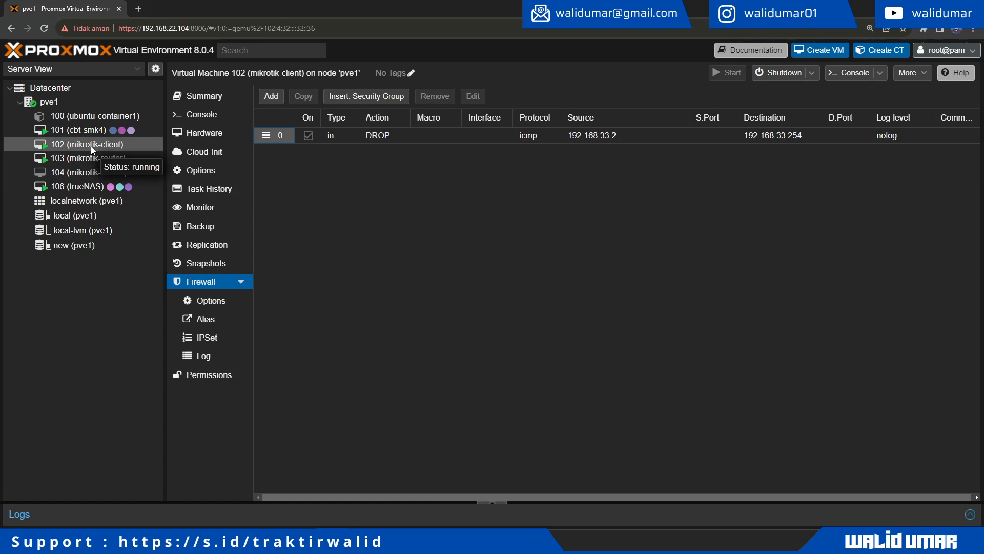
pyautogui.click(95, 163)
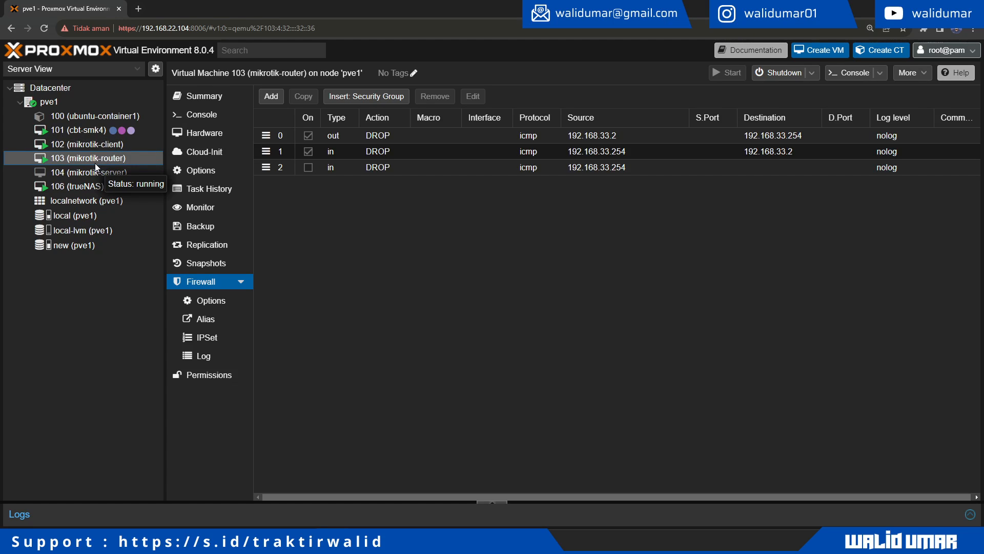
# Step: Show the mikrotik-router VM's Summary page
pyautogui.click(215, 99)
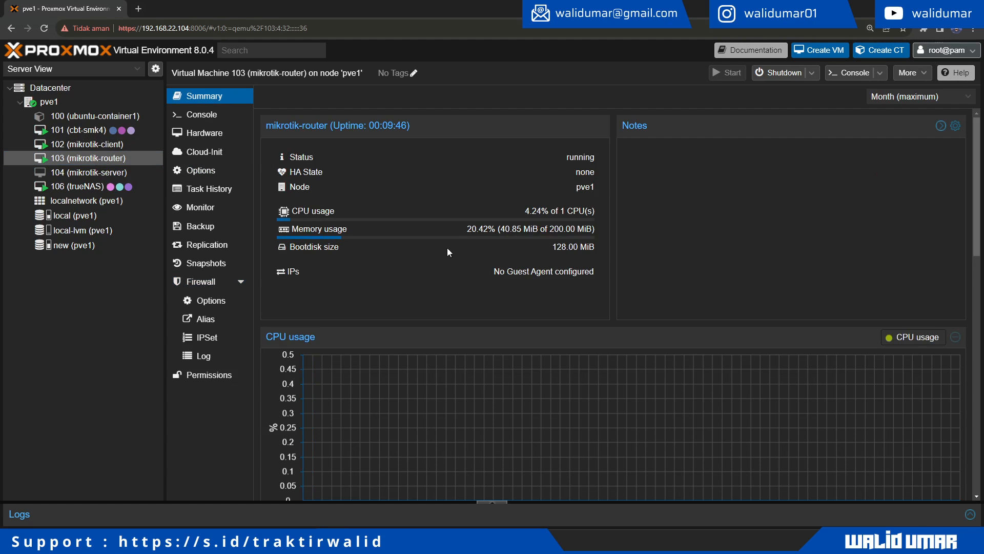
pyautogui.scroll(-10, 452, 259)
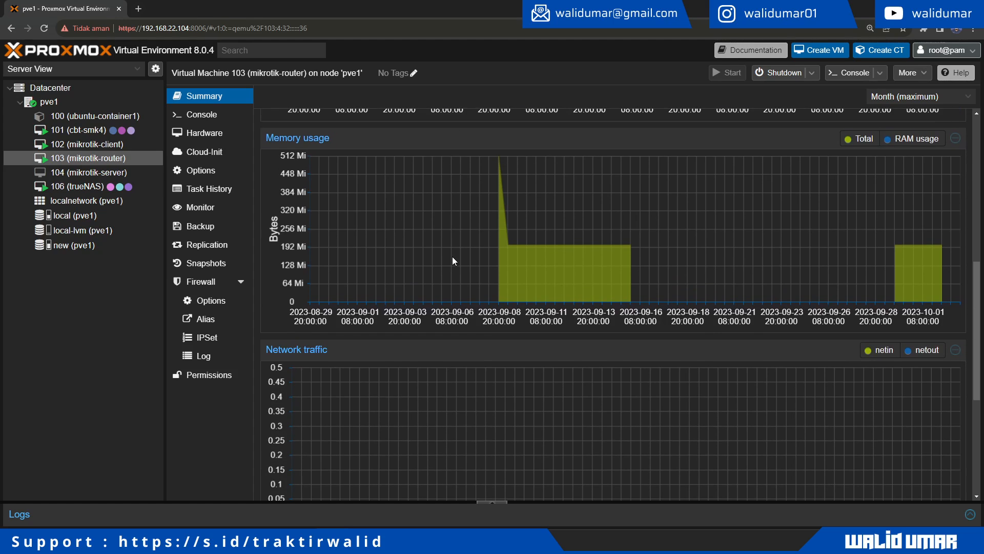
pyautogui.scroll(-4, 452, 257)
pyautogui.scroll(12, 452, 256)
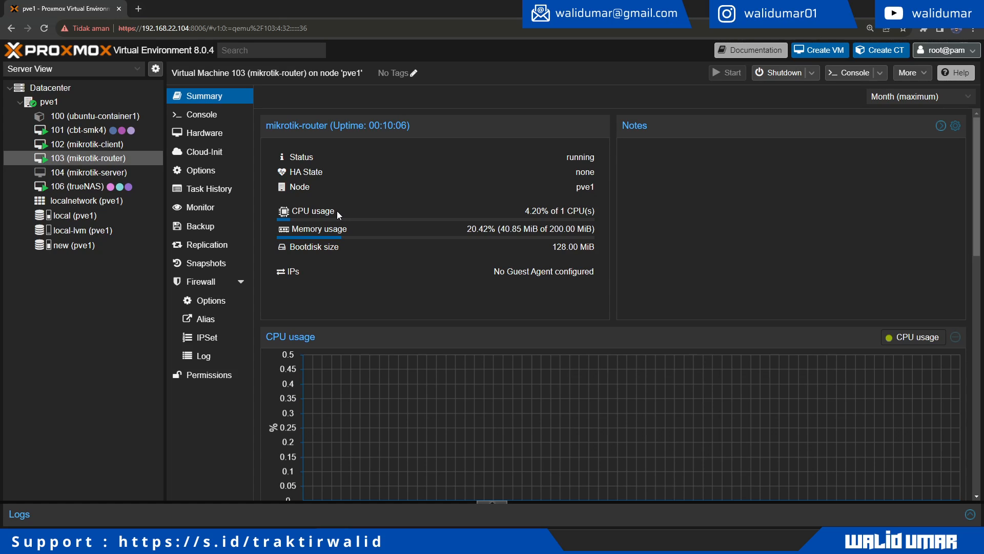
# Step: Stop the timed-out ping and list parameters for ip/firewall/filter/add
pyautogui.hotkey('alt', 'Tab')
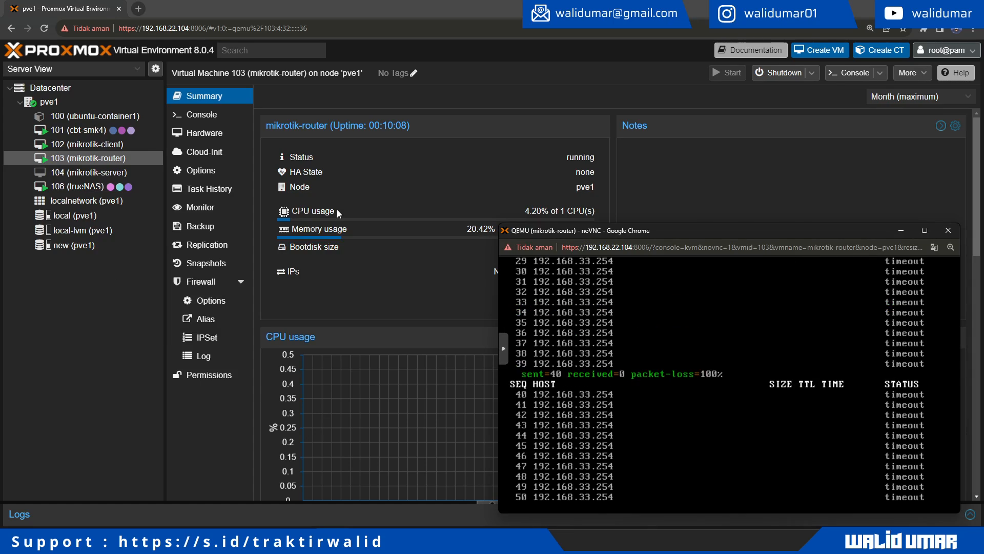
pyautogui.hotkey('ctrl', 'c')
pyautogui.write('ip/firewall/')
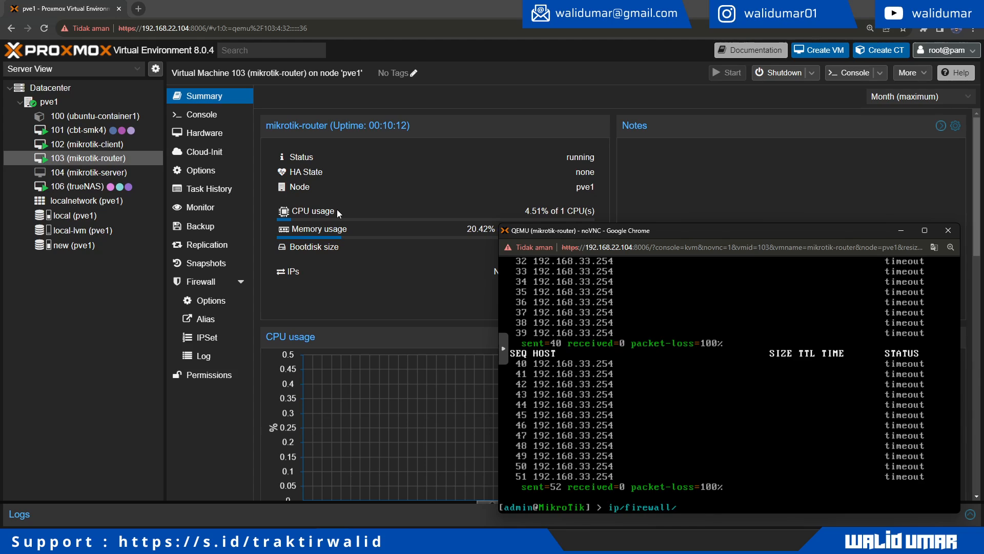
pyautogui.write('filter/add')
pyautogui.press('Tab')
pyautogui.press('Tab')
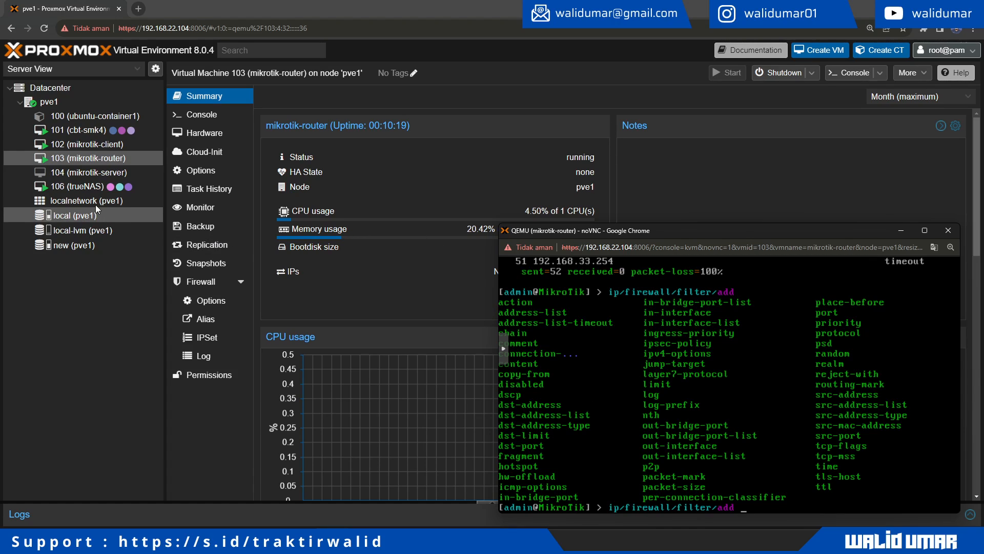
# Step: Check mikrotik-client and node pve1 firewalls, then view the Datacenter firewall options
pyautogui.click(95, 147)
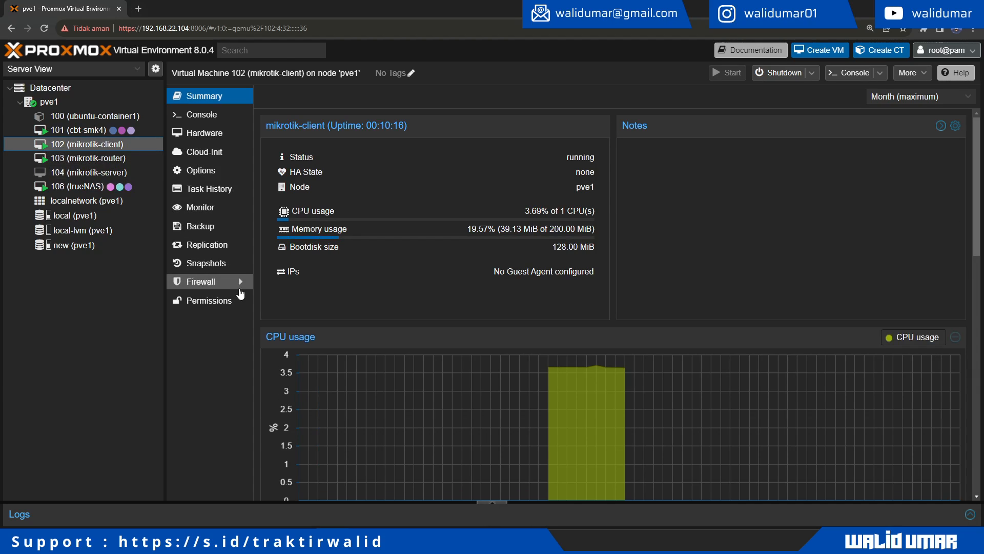
pyautogui.click(207, 281)
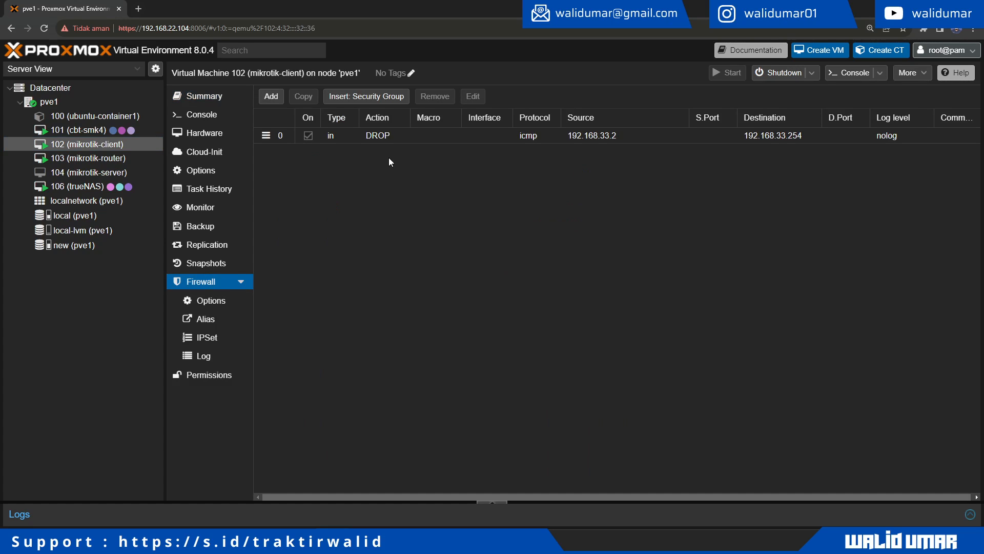
pyautogui.click(41, 102)
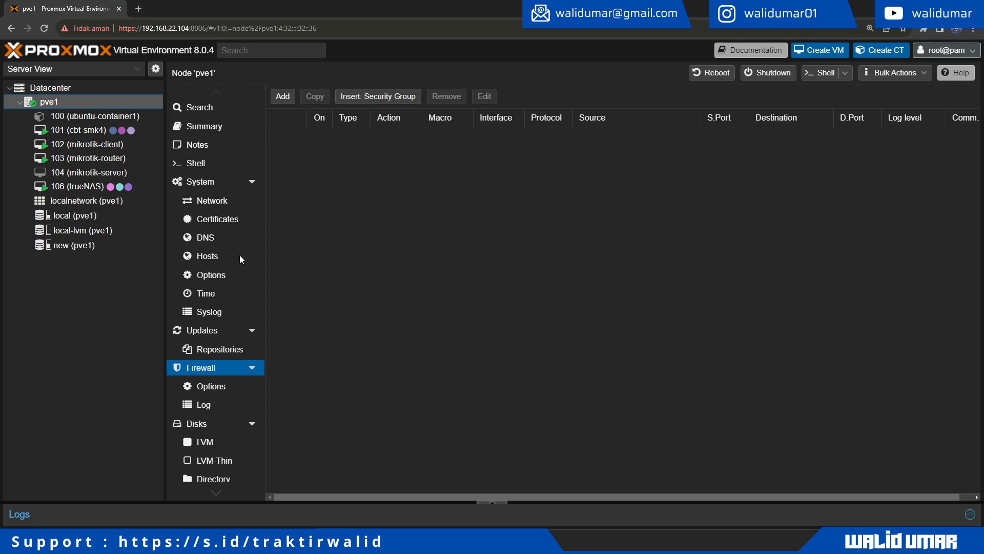
pyautogui.click(82, 89)
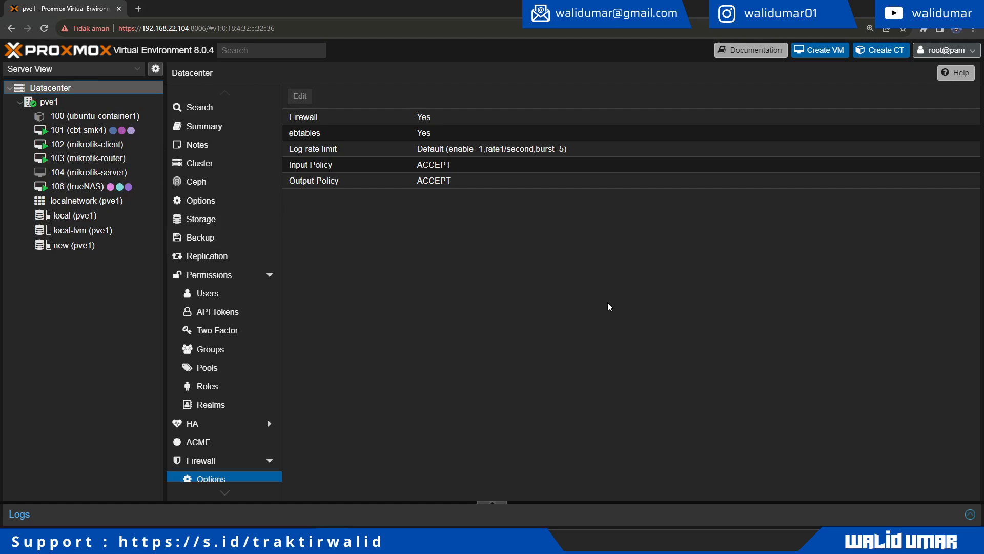
pyautogui.click(657, 306)
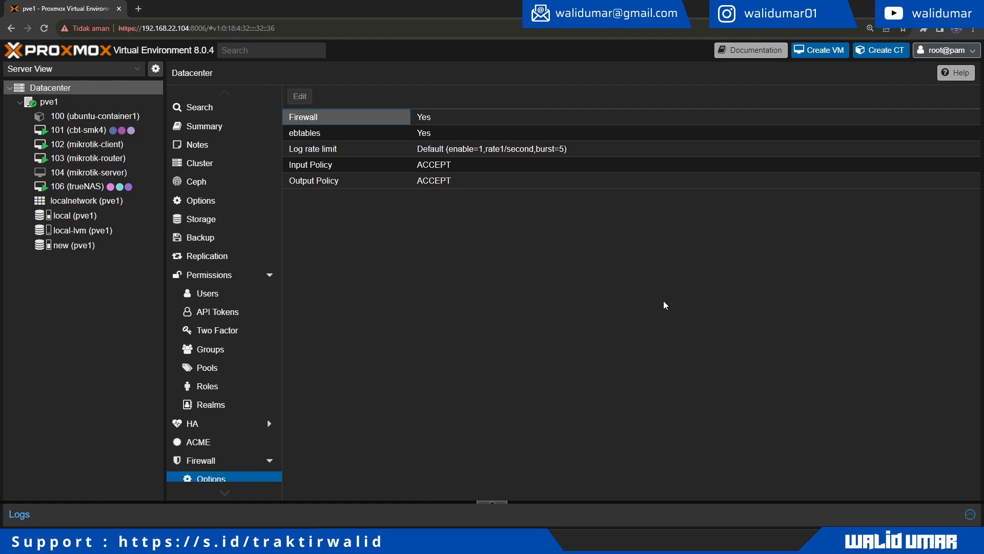